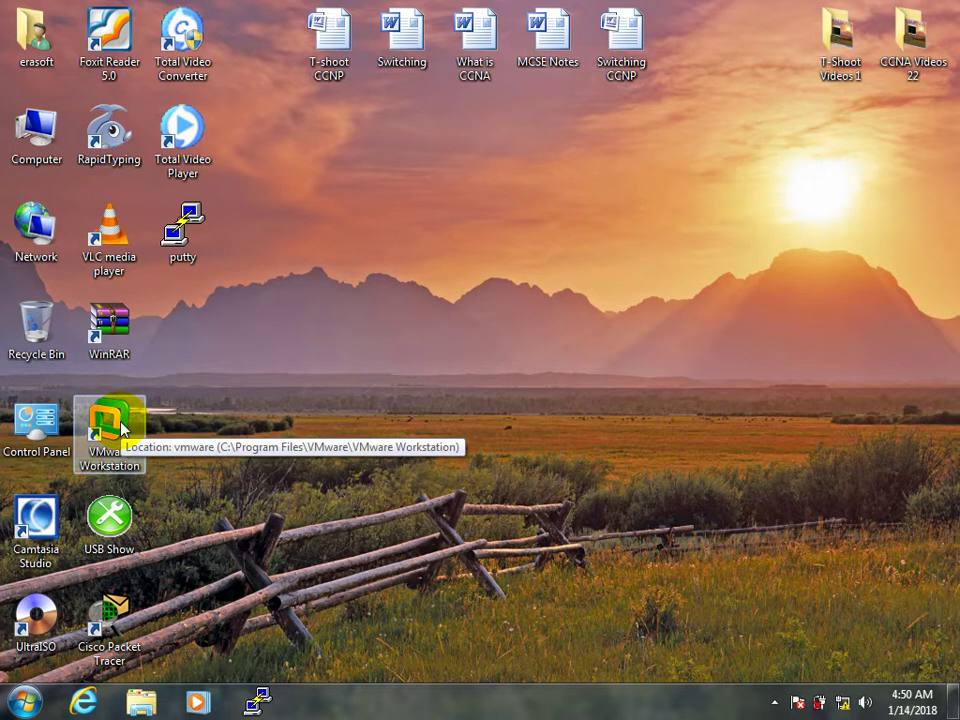
Launch VMware Workstation from its desktop shortcut and start creating a new virtual machine.
left_click(120, 428)
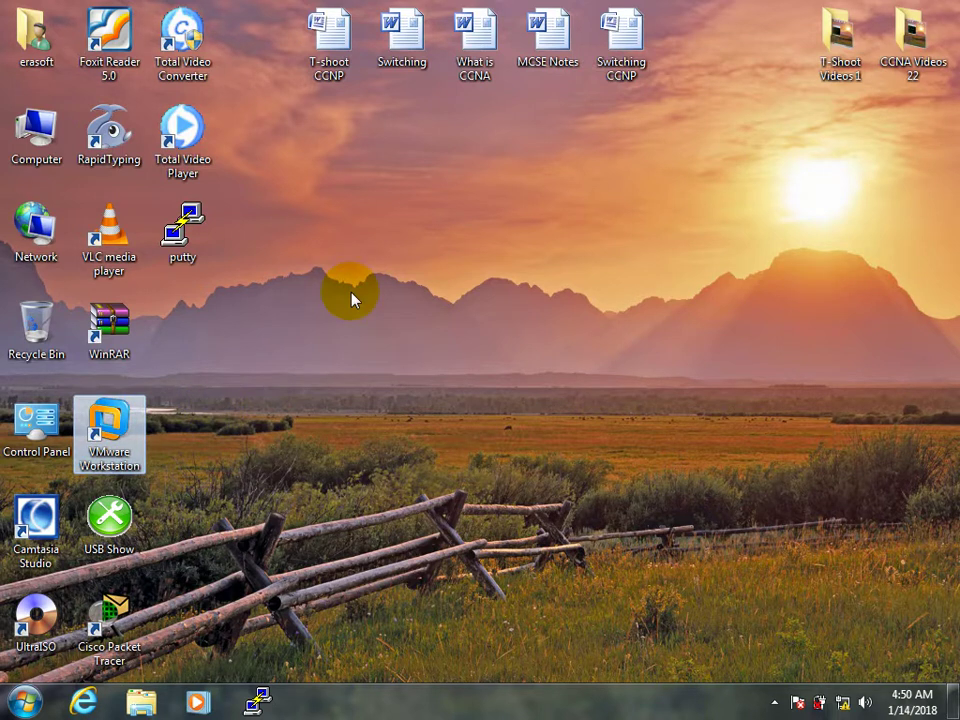
key("Return")
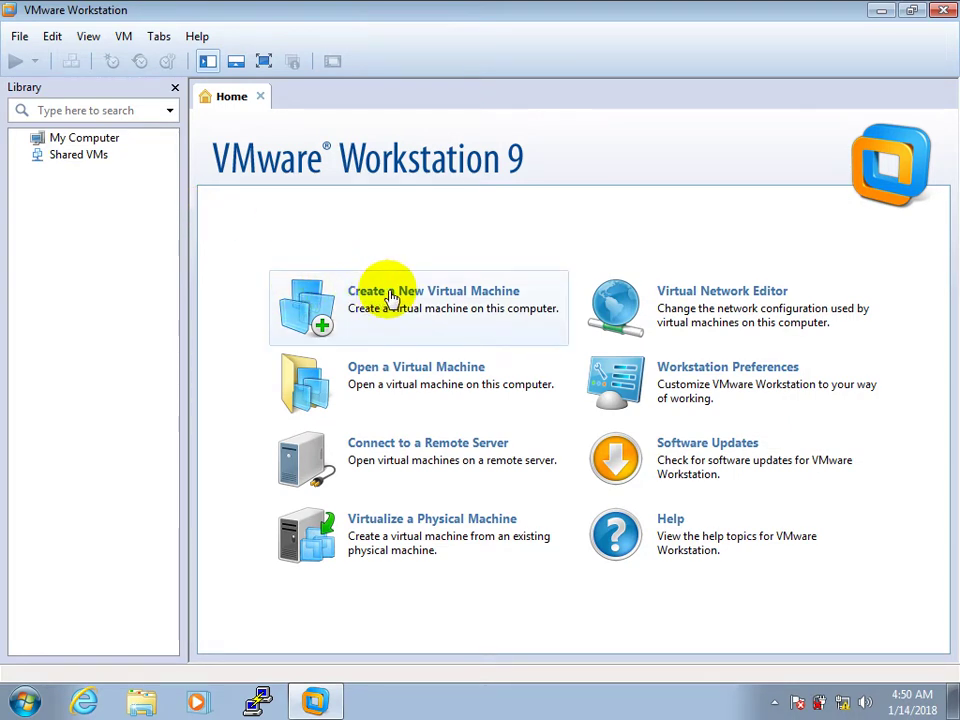
left_click(390, 298)
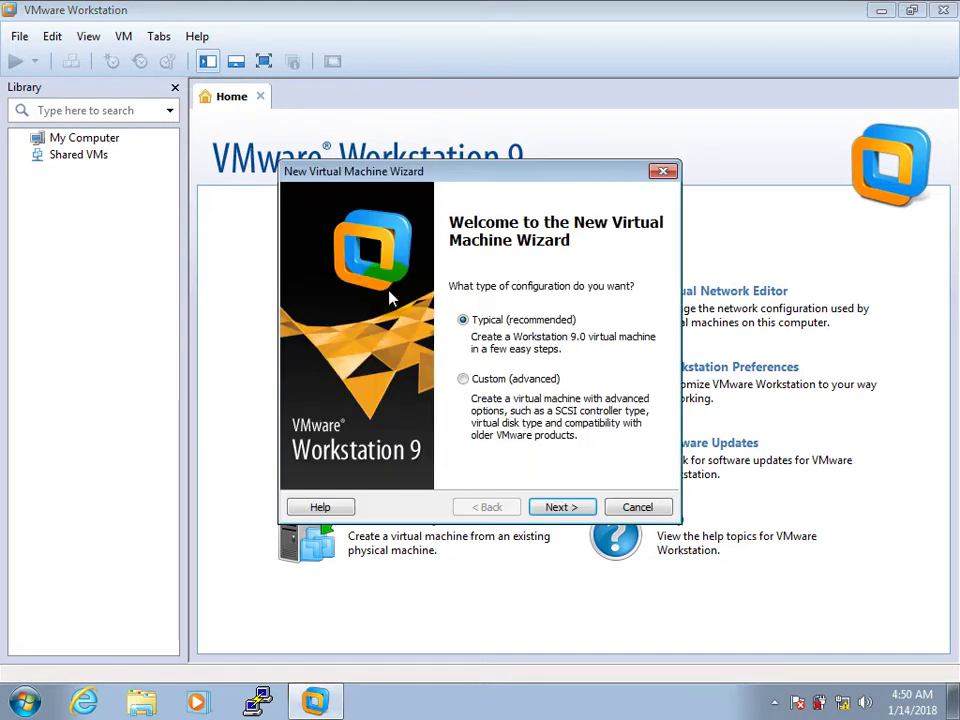
Move the wizard up-left and continue with the Typical (recommended) configuration.
left_click_drag(486, 171, 342, 110)
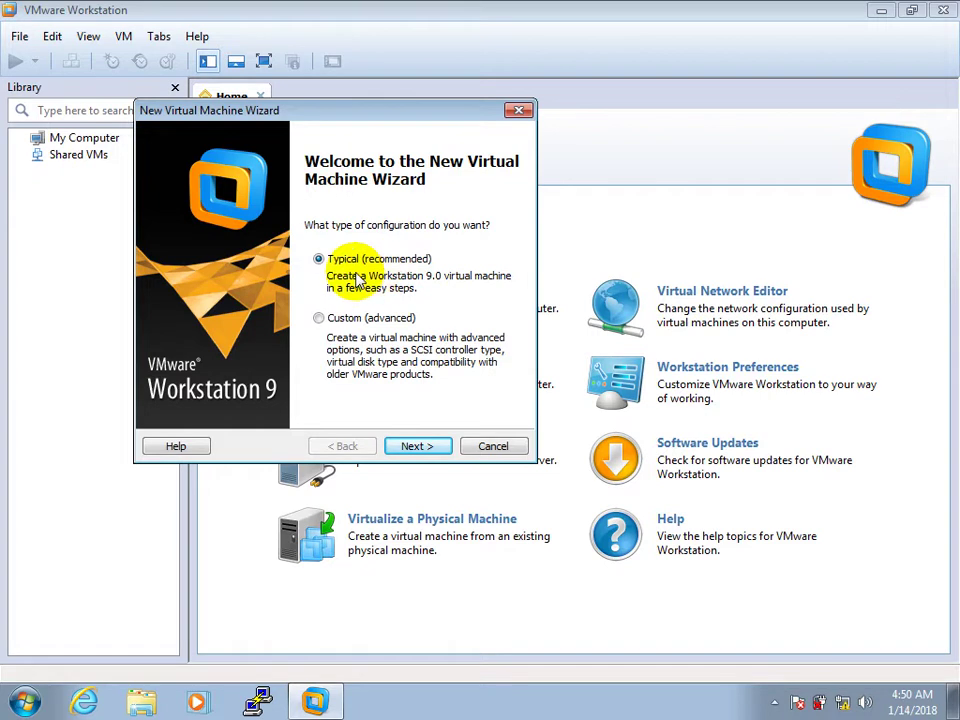
left_click(428, 447)
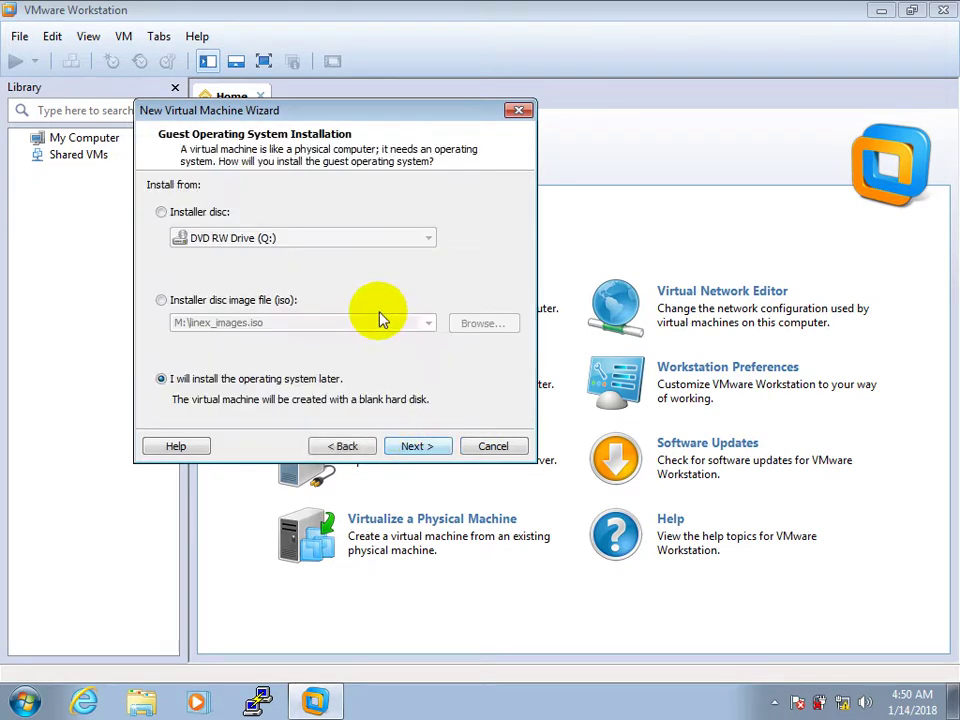
Compare the disc and ISO options, then choose 'I will install the operating system later' and continue.
left_click(203, 219)
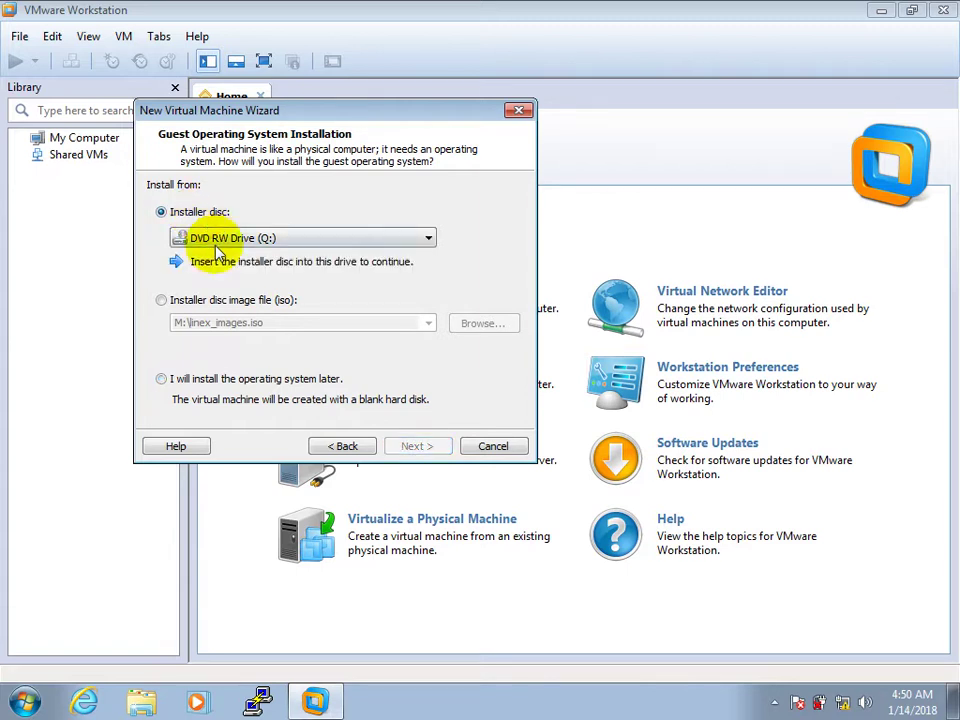
left_click(207, 303)
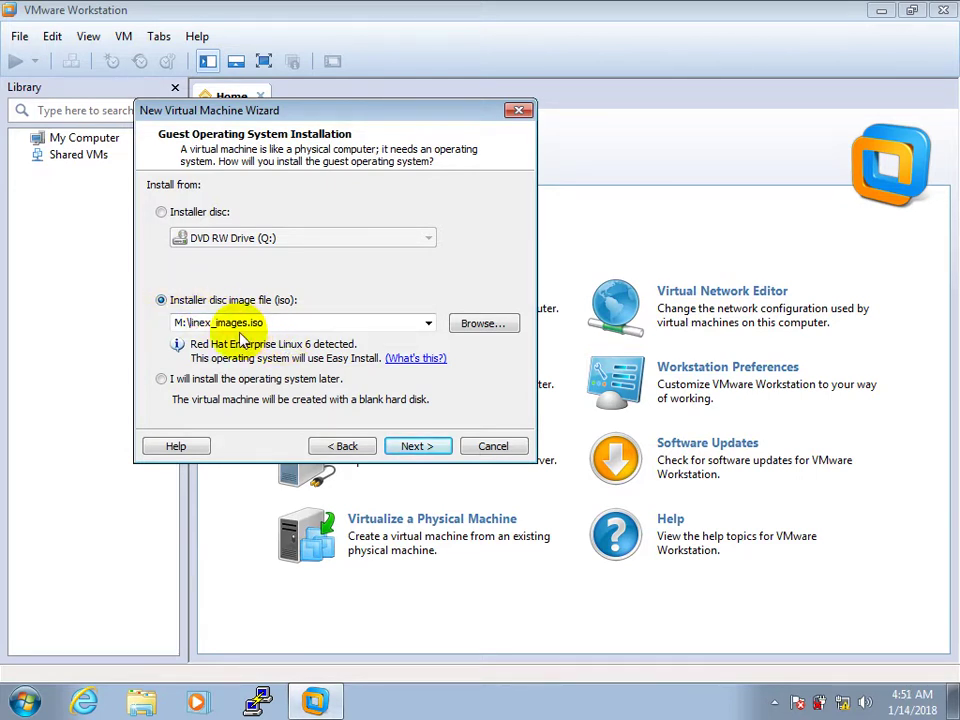
left_click(166, 386)
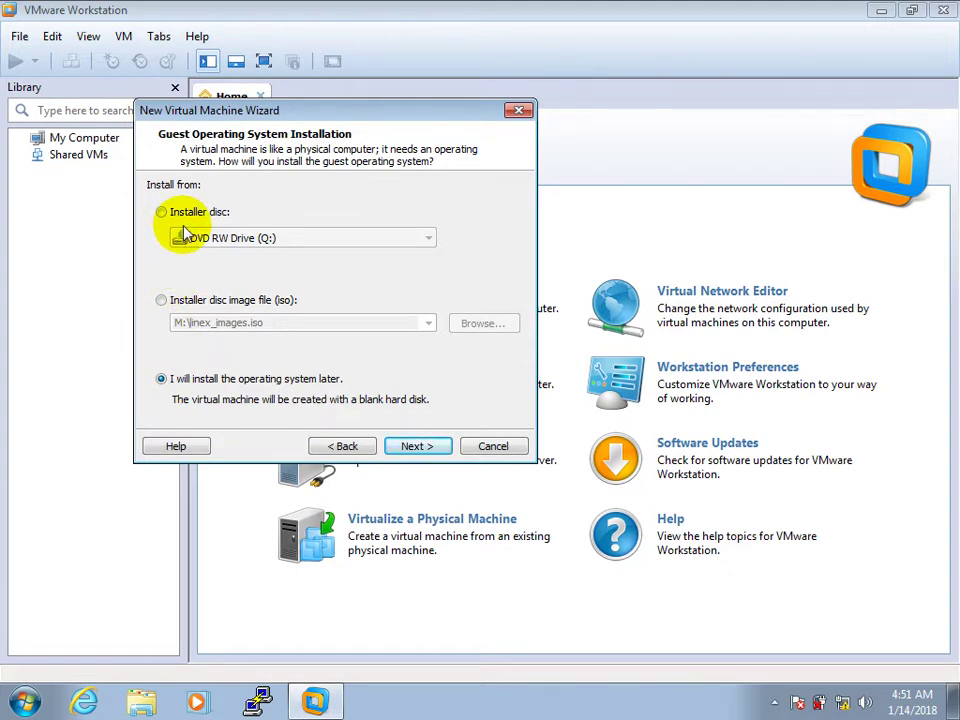
left_click(176, 305)
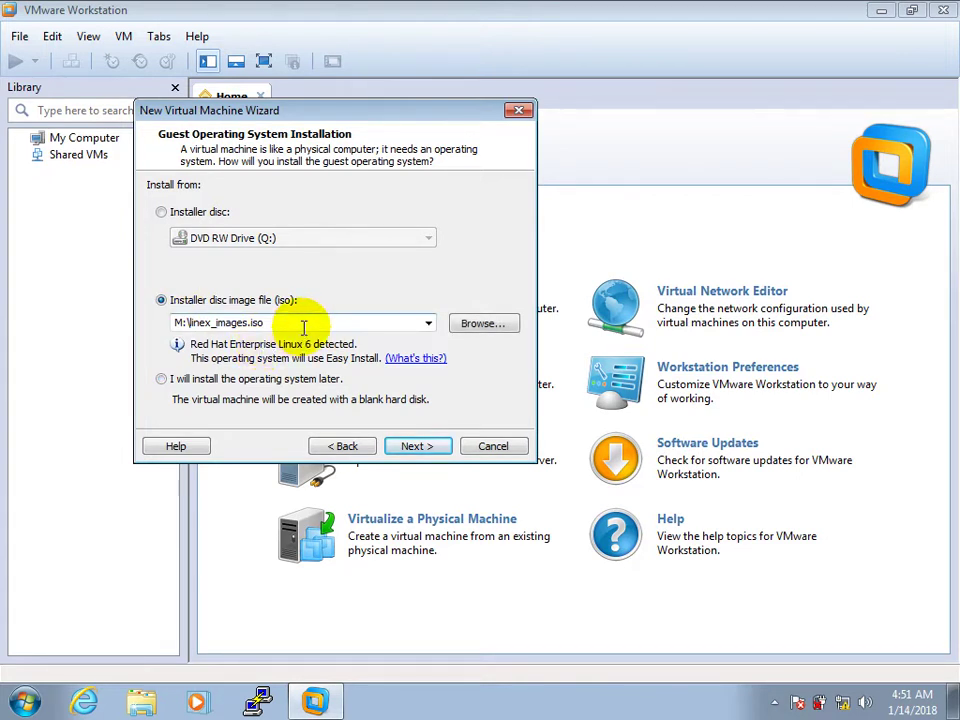
left_click(210, 385)
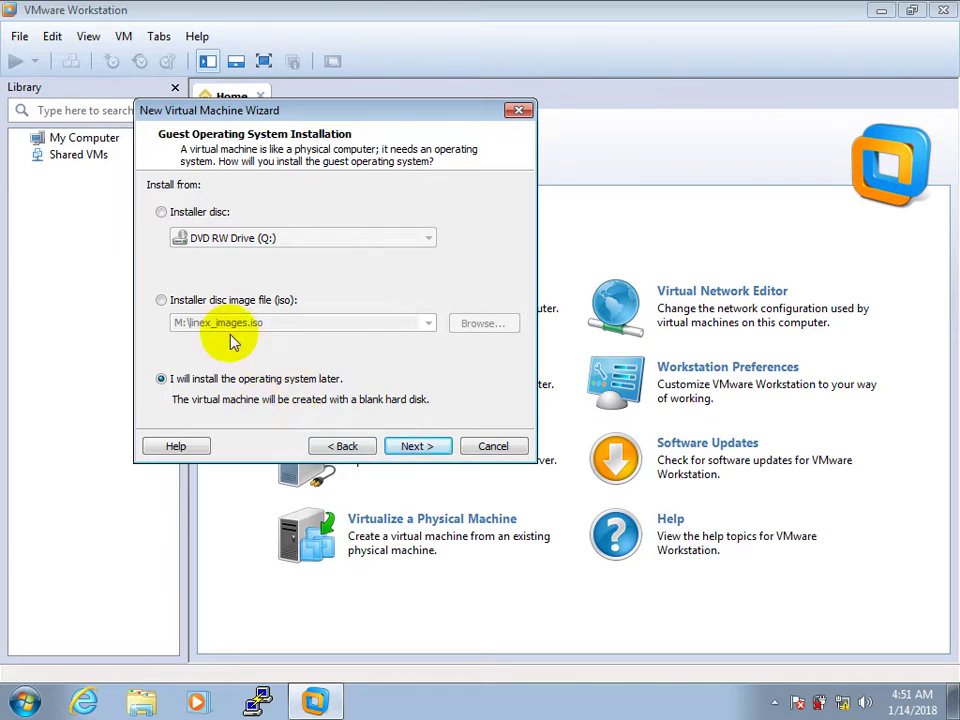
left_click(214, 300)
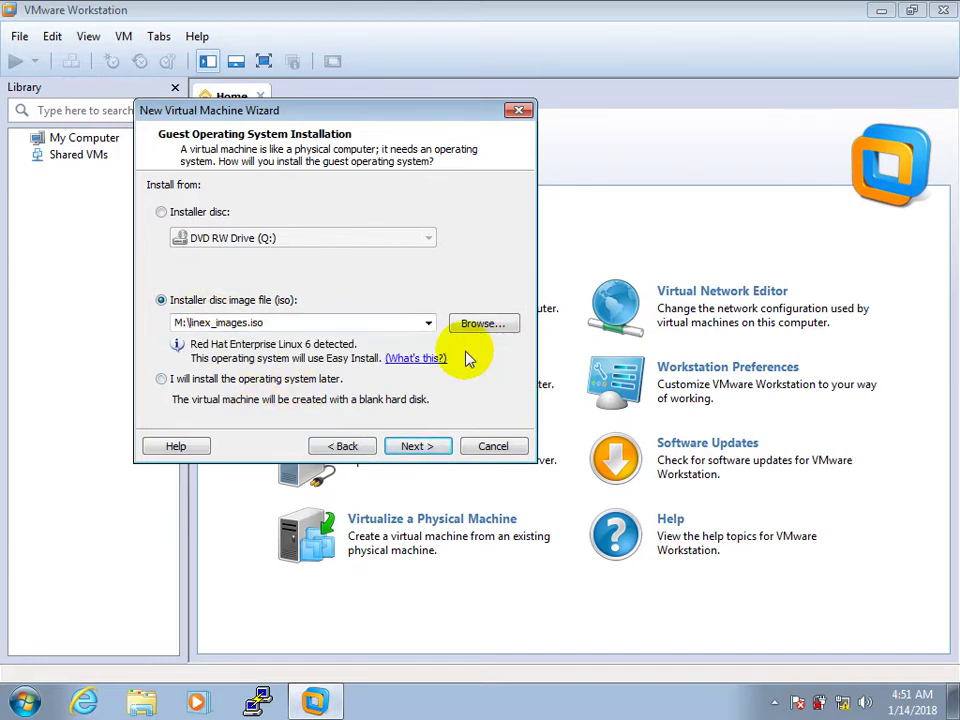
left_click(190, 384)
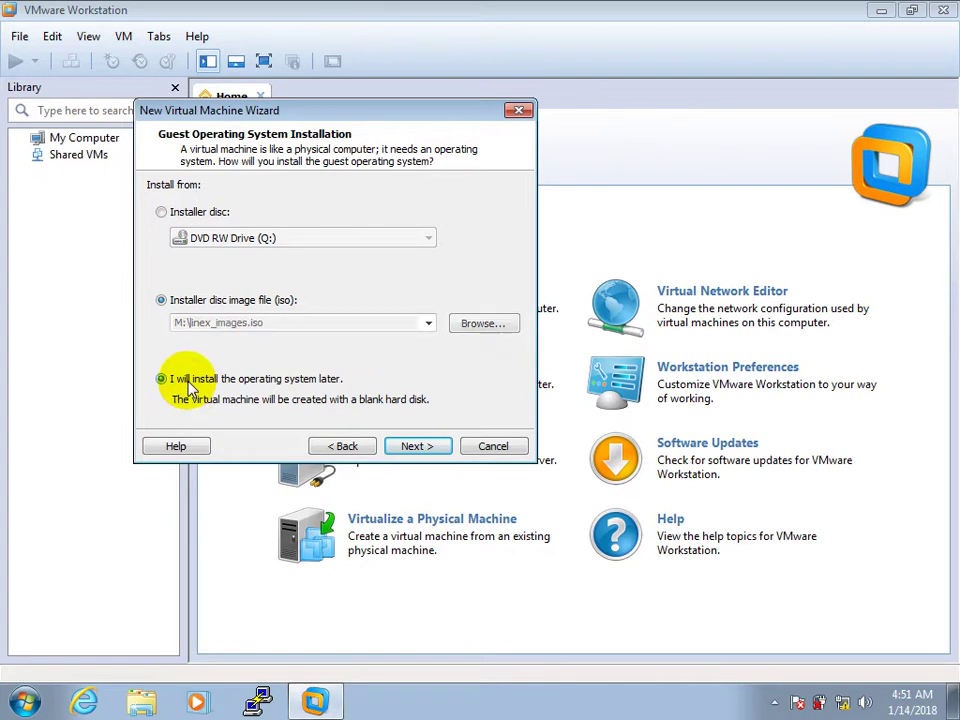
left_click(418, 446)
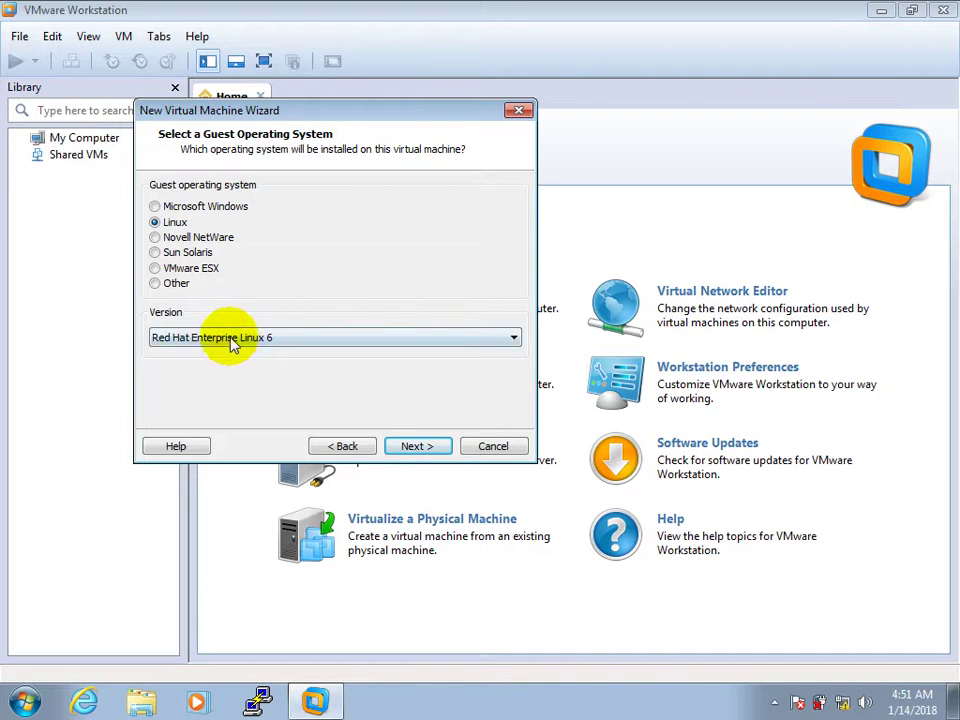
left_click(202, 210)
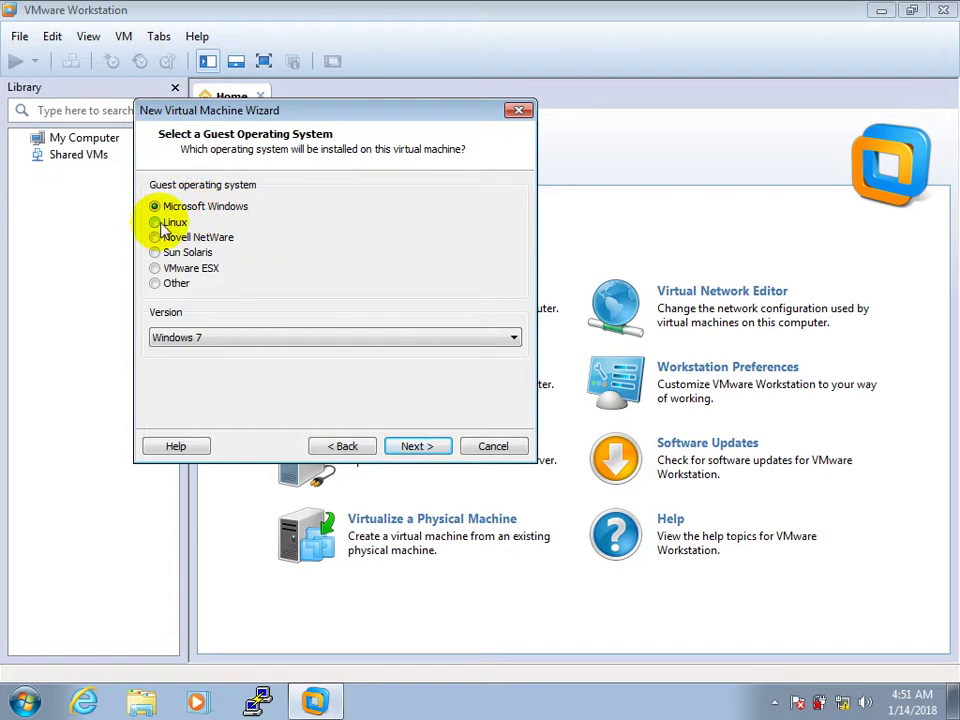
Set the guest system to Linux, version Red Hat Enterprise Linux 6, and continue to naming.
left_click(158, 222)
left_click(246, 336)
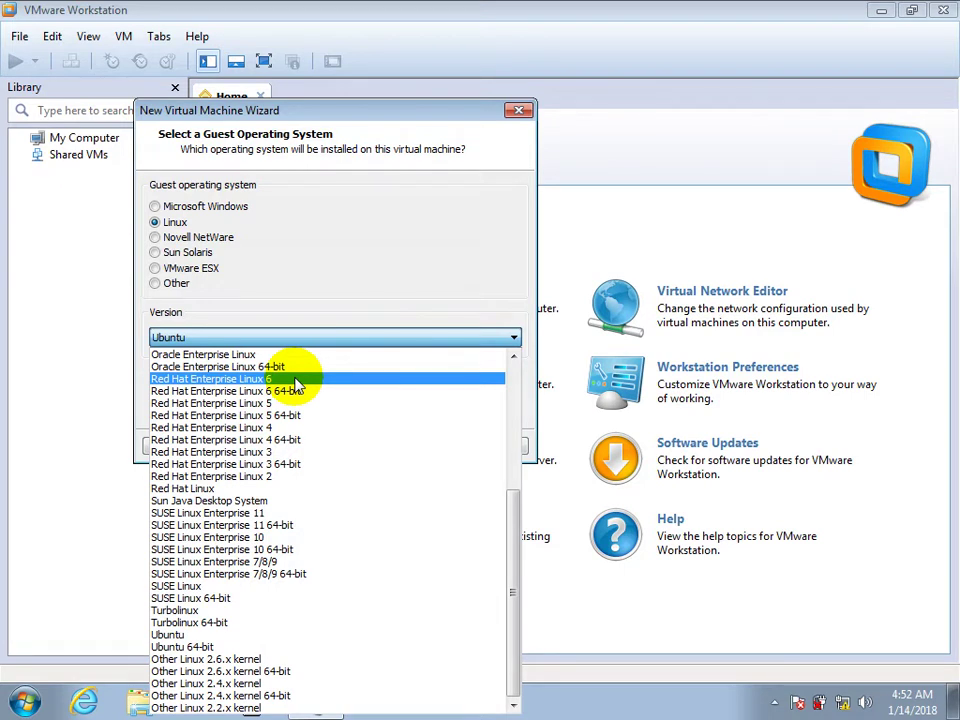
left_click(295, 381)
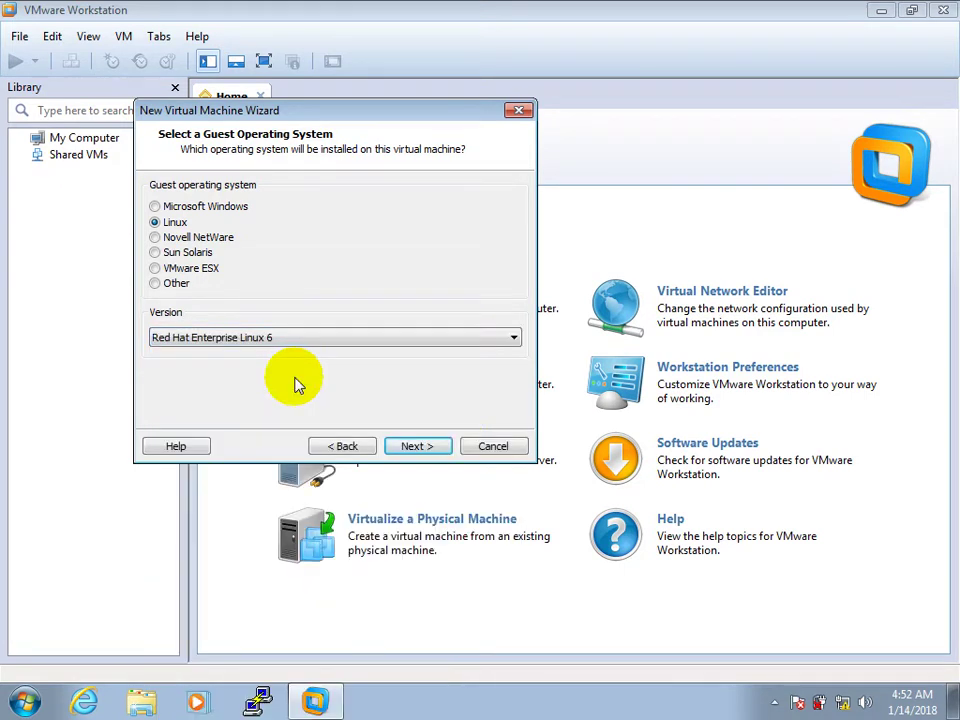
left_click(420, 446)
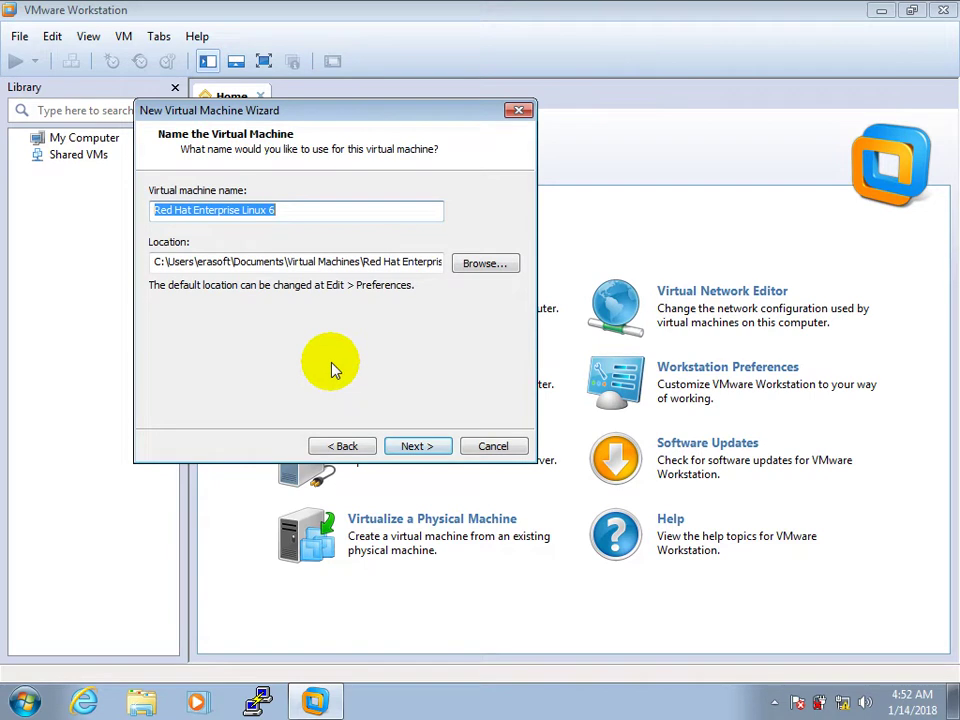
Select the default name and the location path text, then minimize VMware and open Computer.
left_click_drag(299, 216, 111, 206)
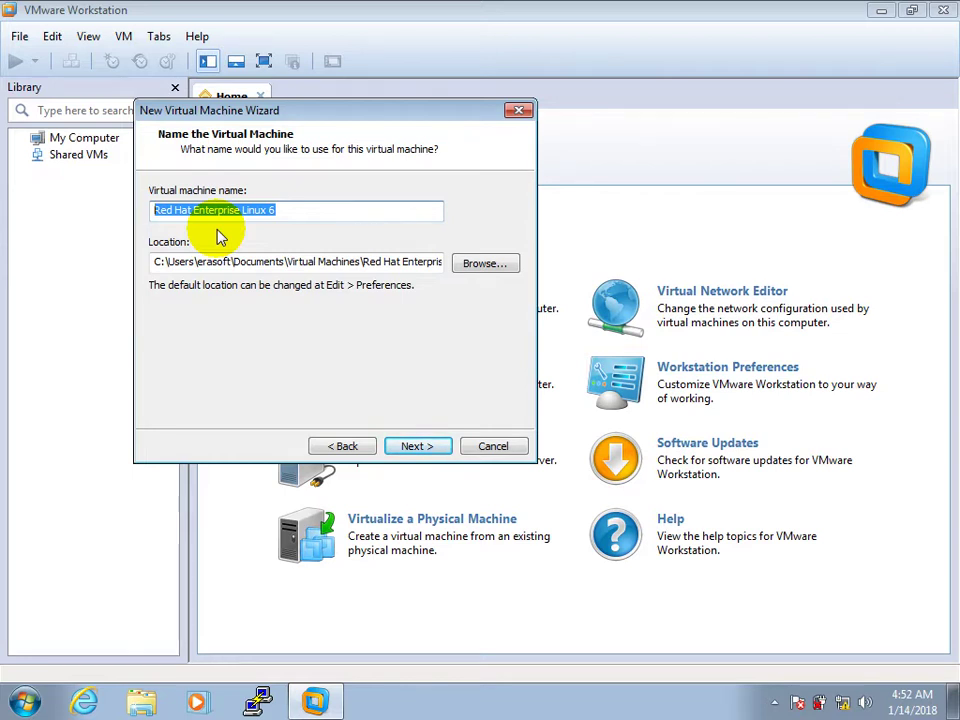
left_click_drag(289, 108, 377, 193)
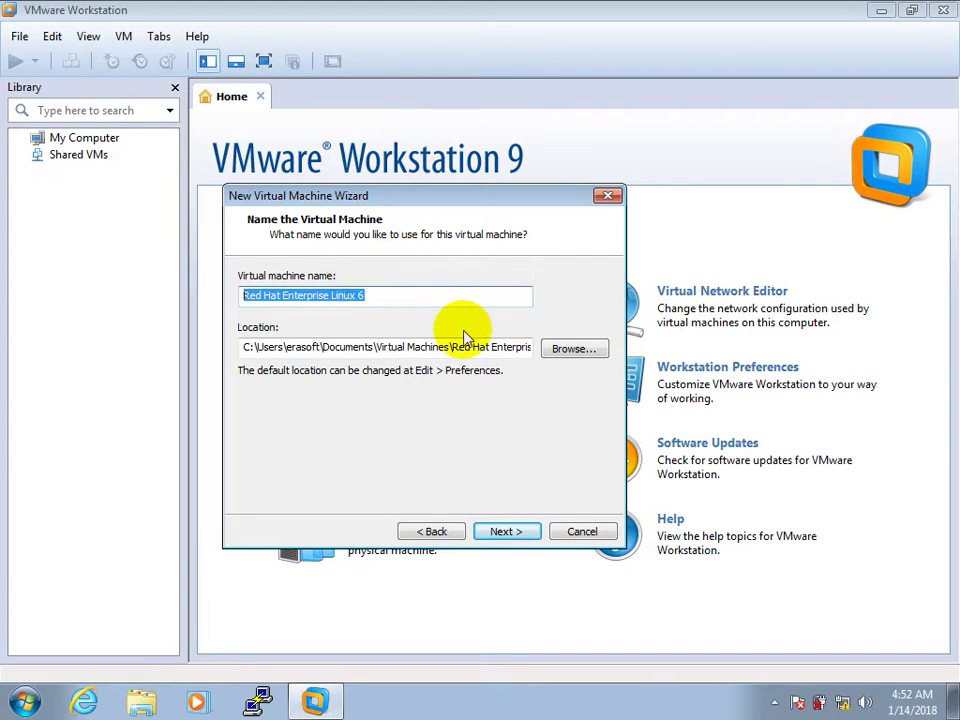
double_click(408, 345)
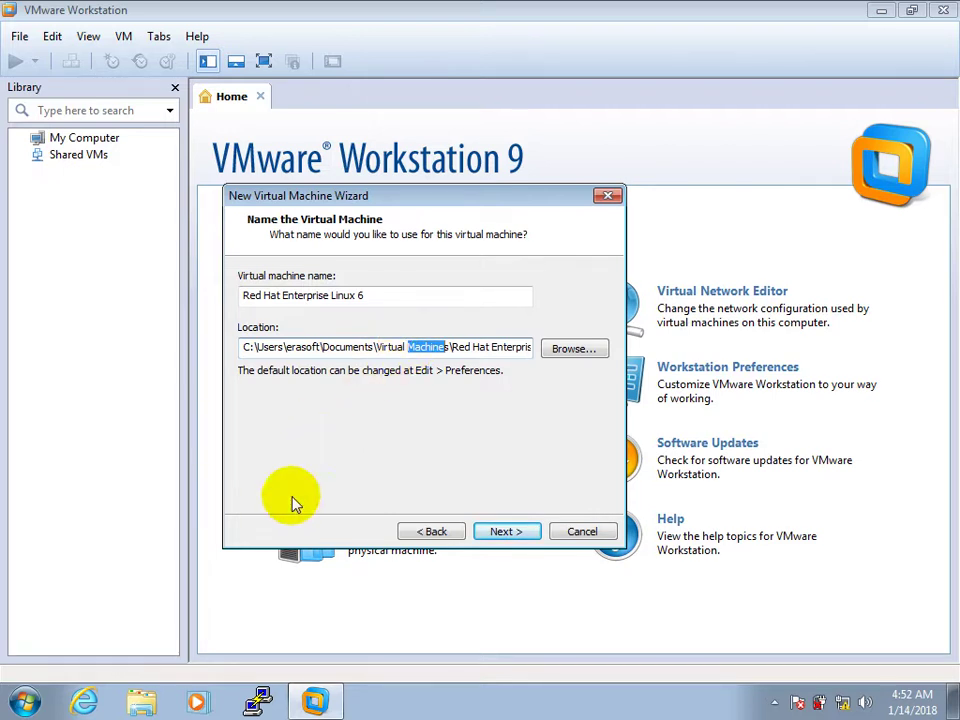
left_click(299, 680)
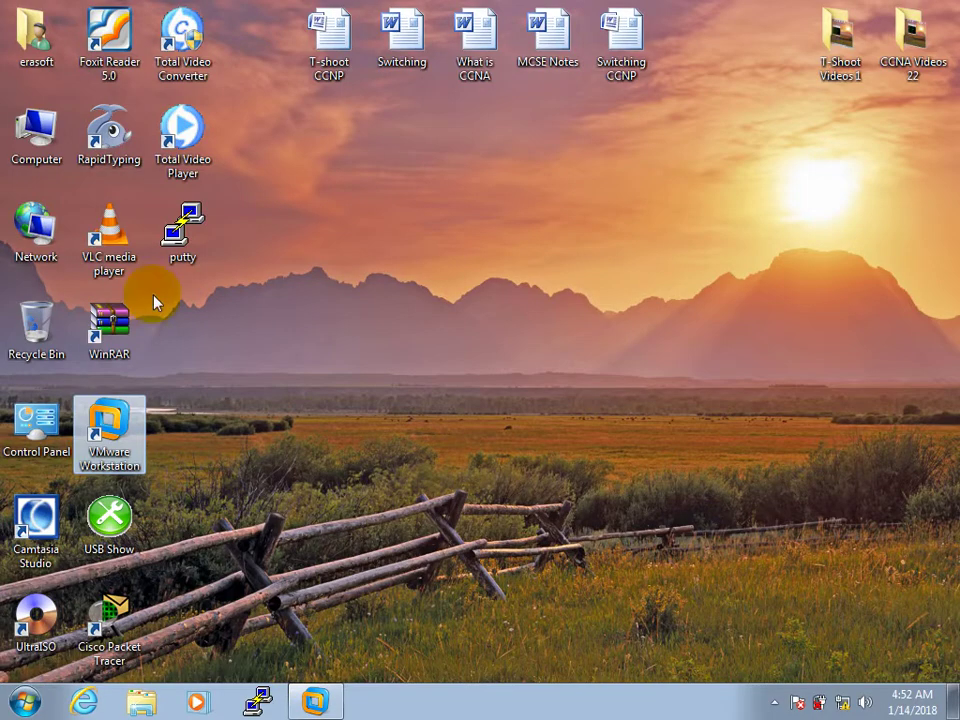
double_click(35, 130)
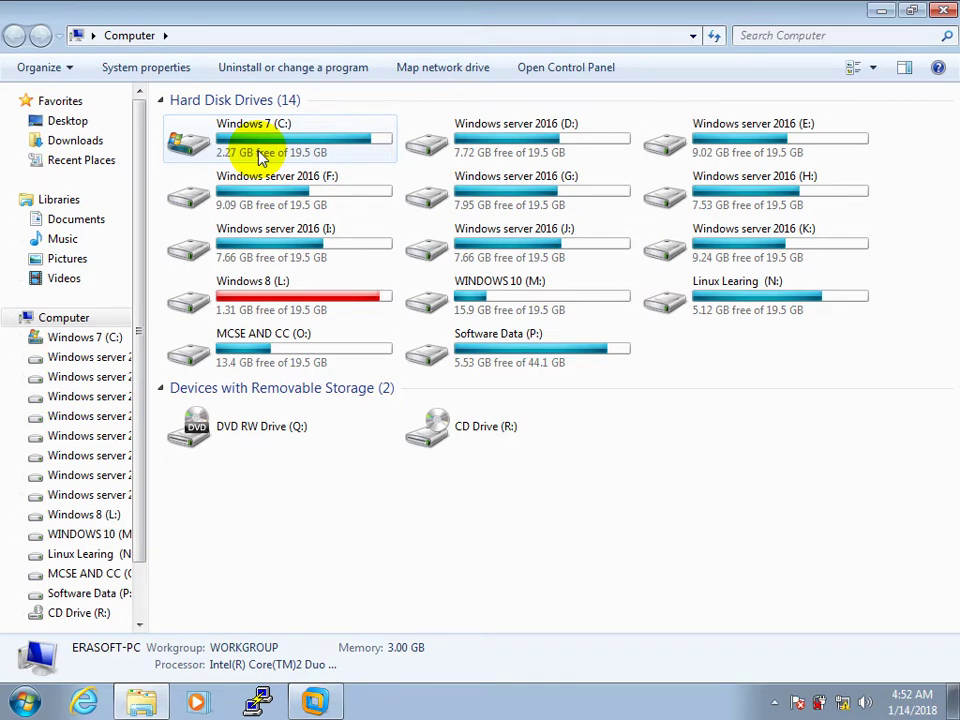
Check WINDOWS 10 (M:) free space, close Explorer, and return to the location path field.
left_click(496, 308)
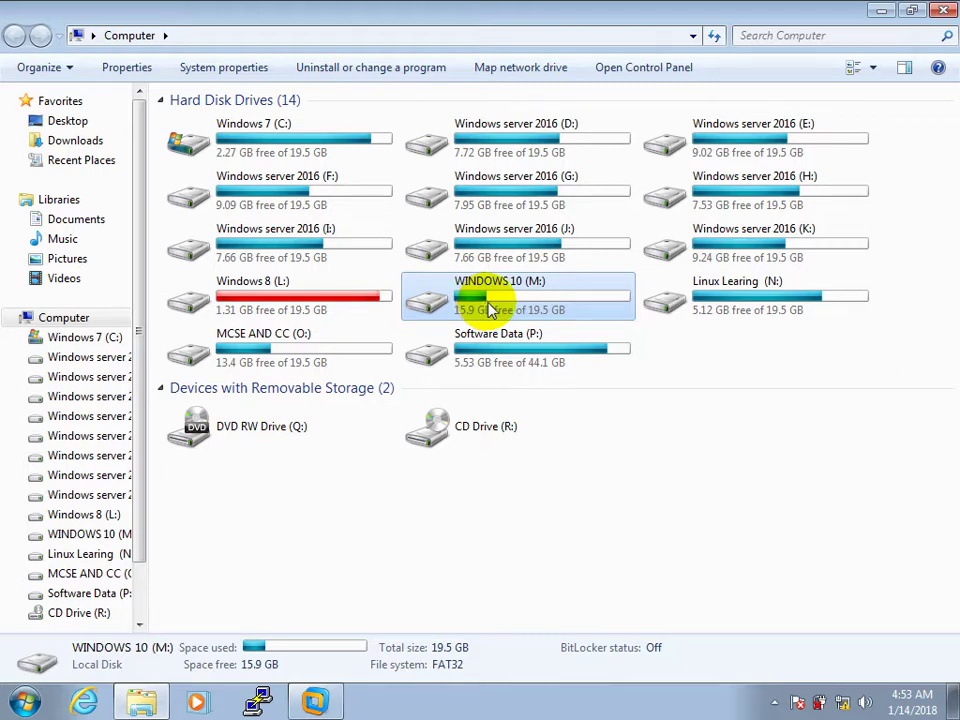
left_click(942, 10)
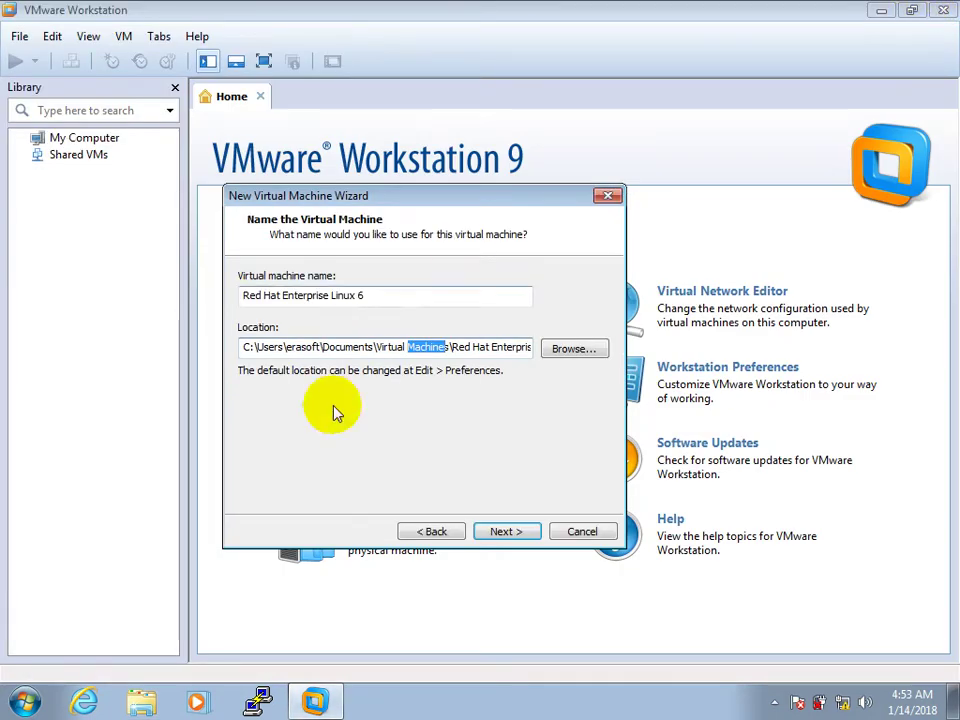
left_click(474, 352)
Create 'Linux install Folder' on WINDOWS 10 (M:) and make it the virtual machine location.
left_click(574, 349)
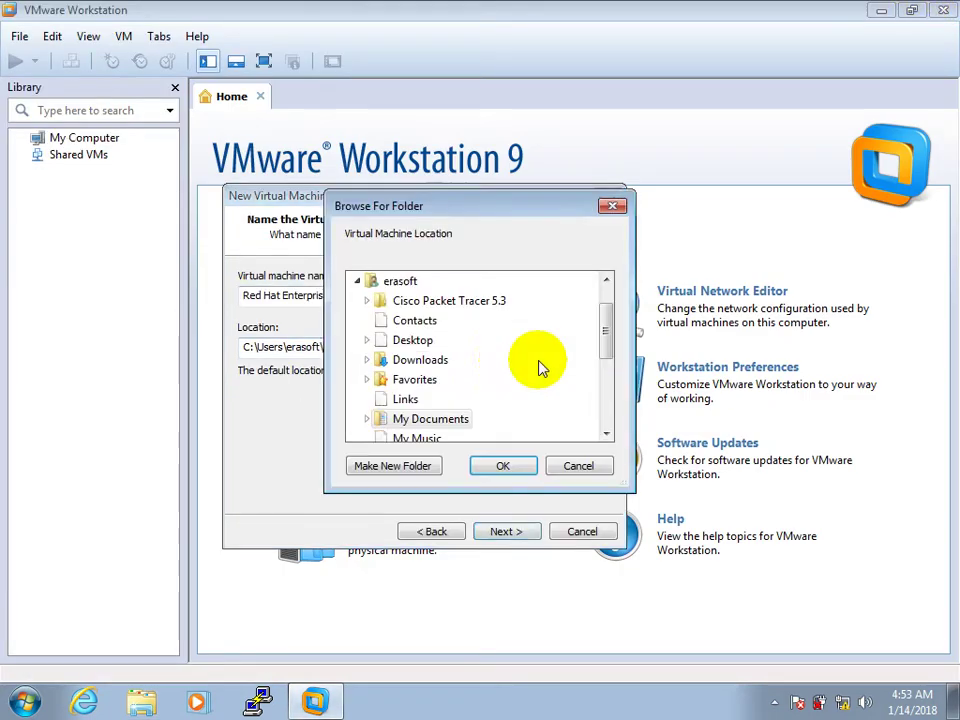
left_click(358, 283)
double_click(430, 344)
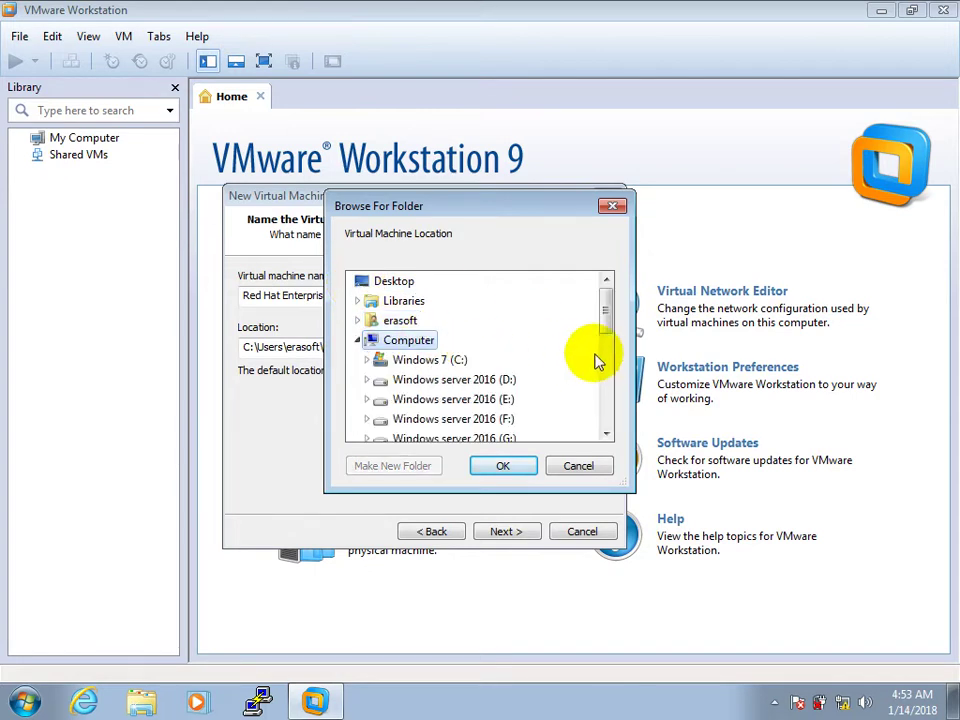
left_click_drag(606, 318, 620, 380)
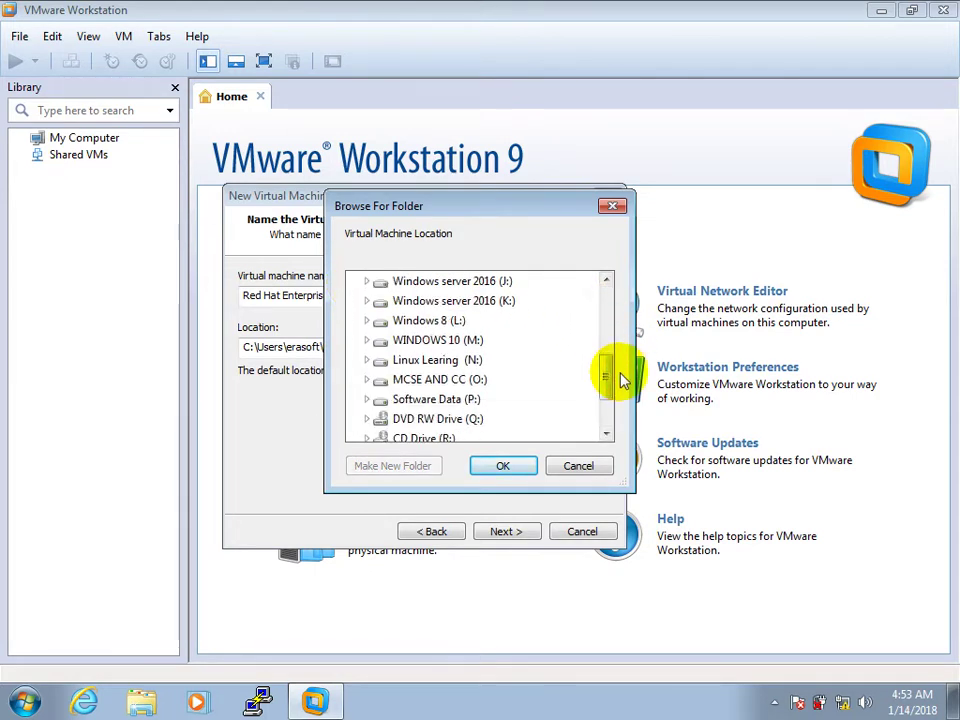
double_click(460, 344)
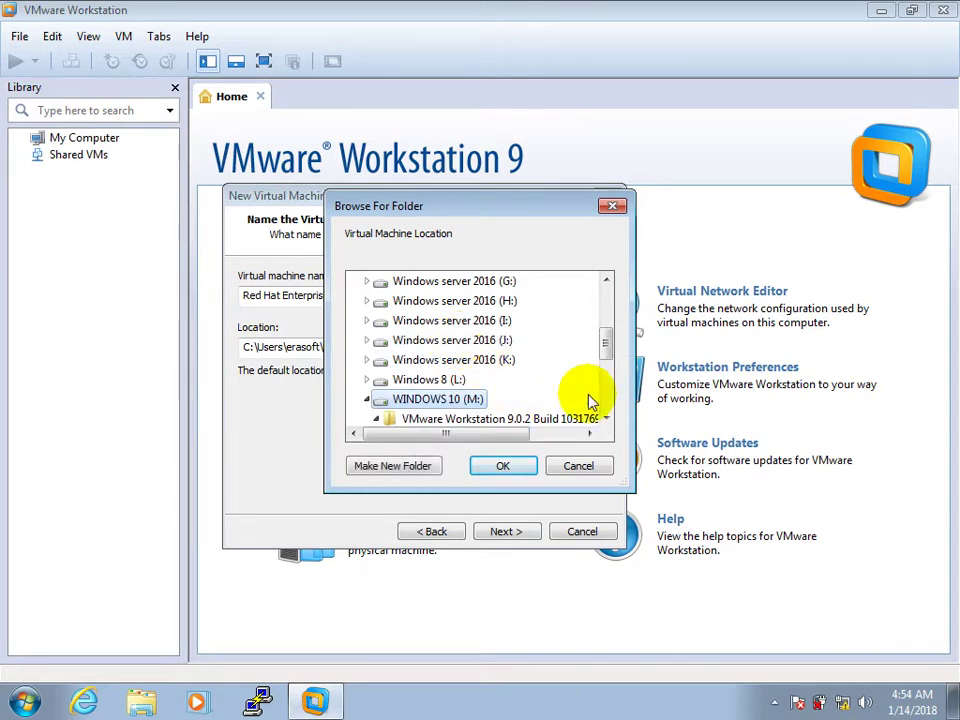
left_click_drag(609, 343, 608, 362)
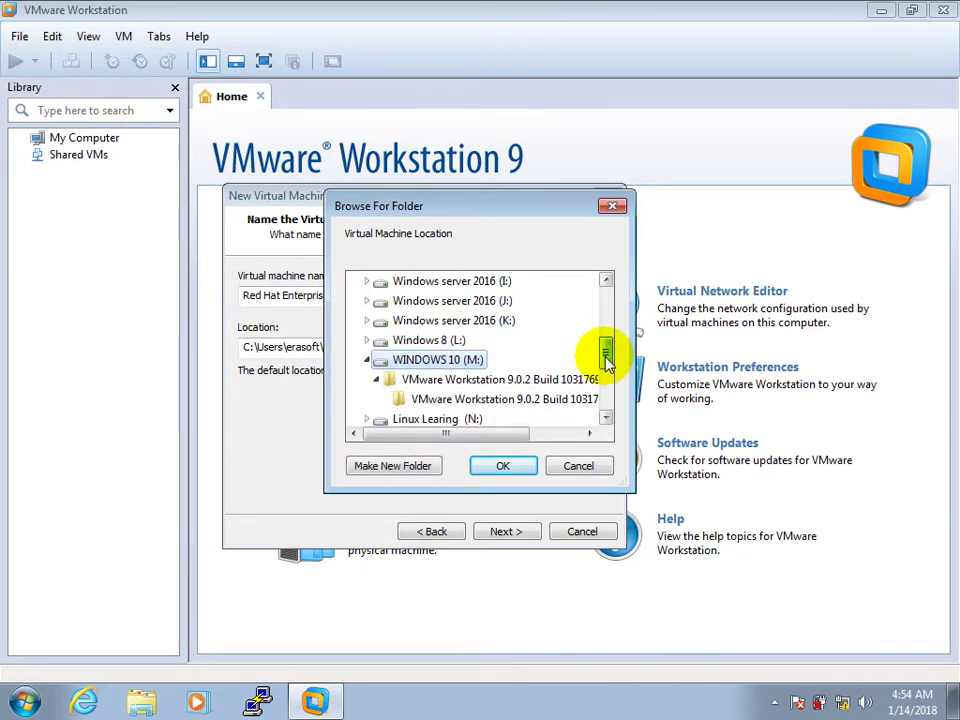
left_click(414, 468)
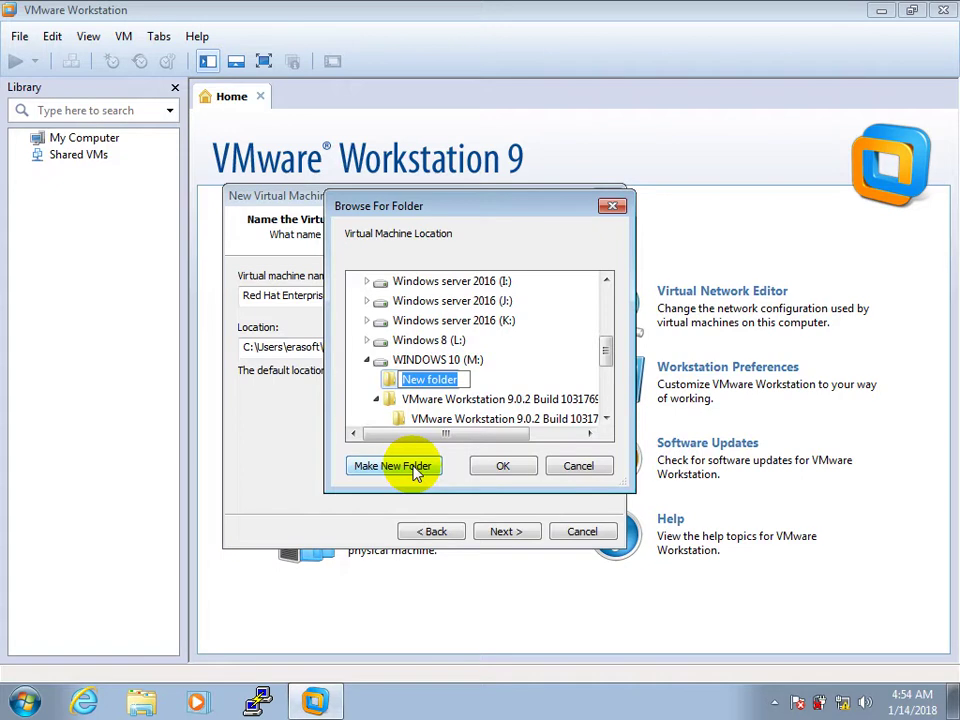
type("Linux")
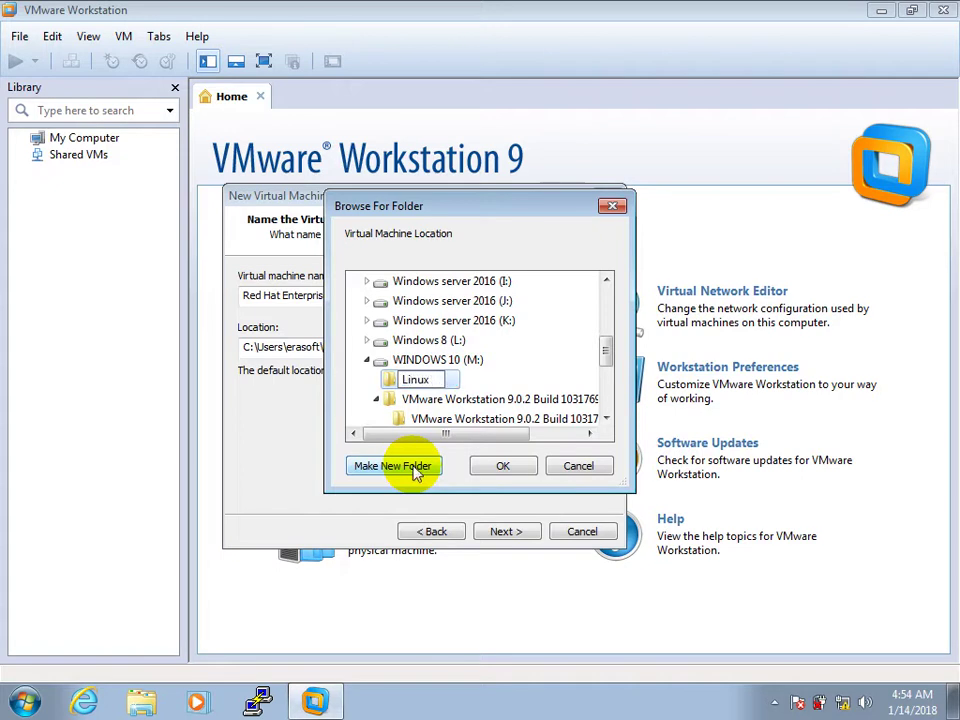
type(" install Folder")
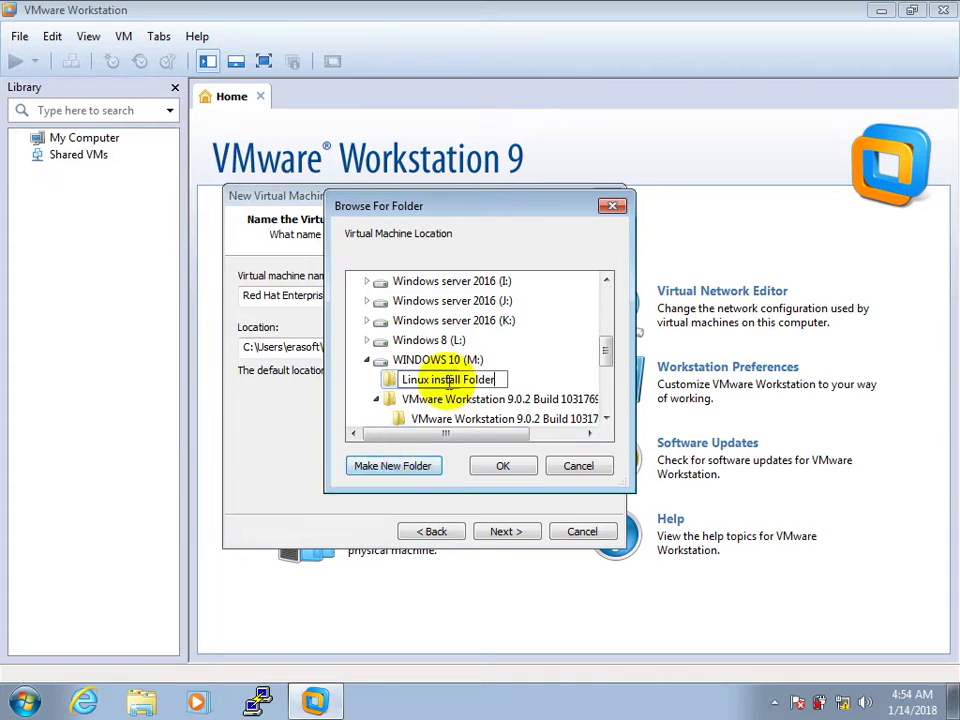
left_click(388, 380)
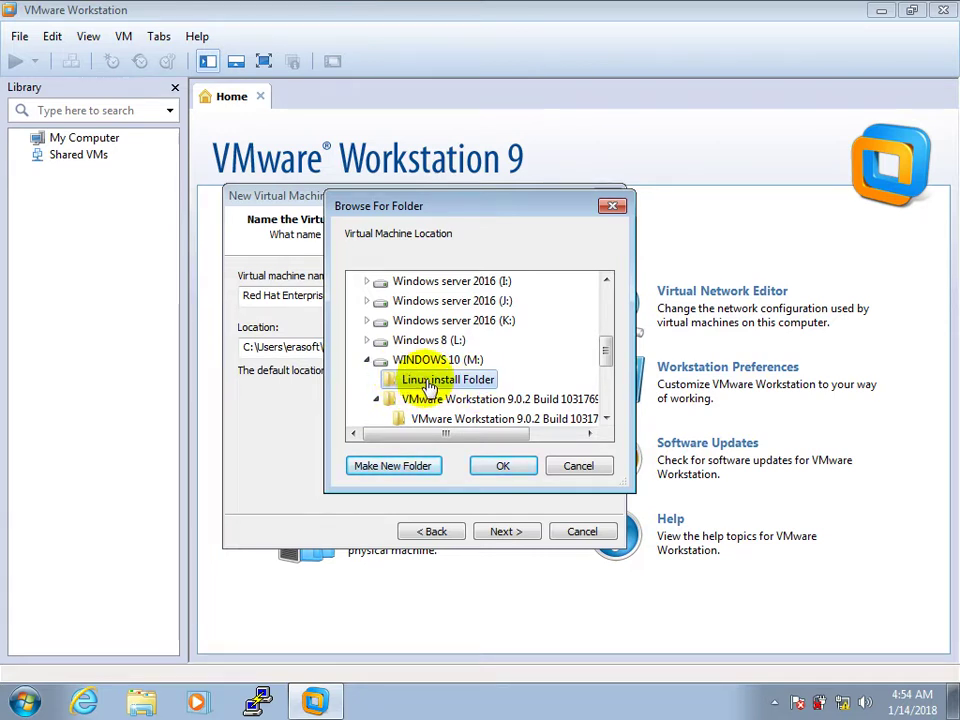
left_click(508, 468)
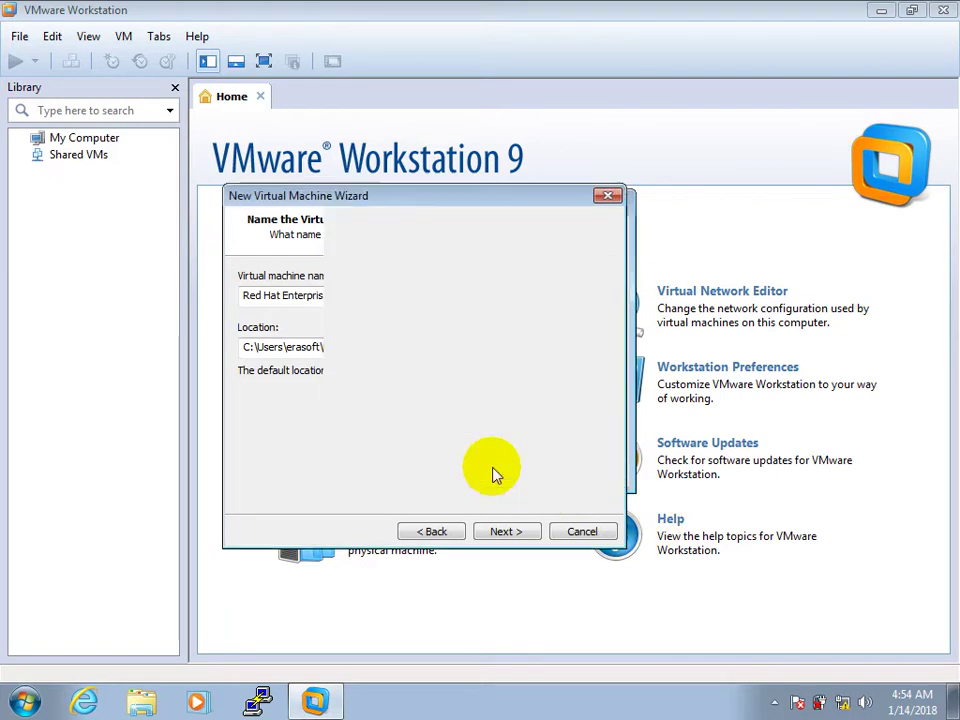
Keep the maximum disk size at 20.0 GB and advance to the Ready to Create summary.
left_click(503, 533)
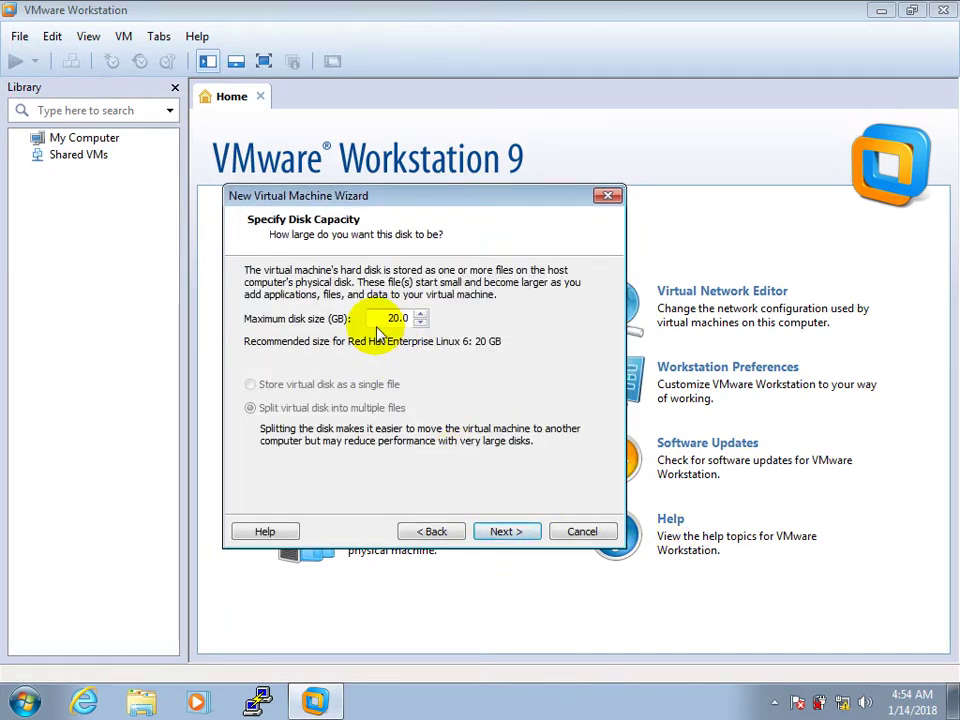
left_click_drag(379, 320, 435, 332)
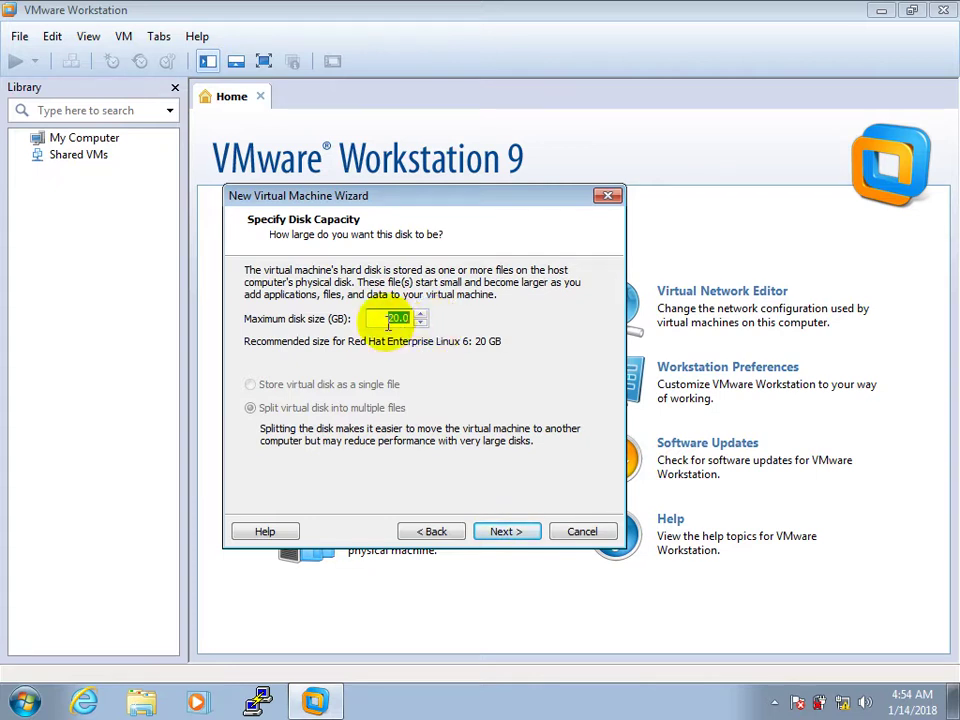
left_click(371, 320)
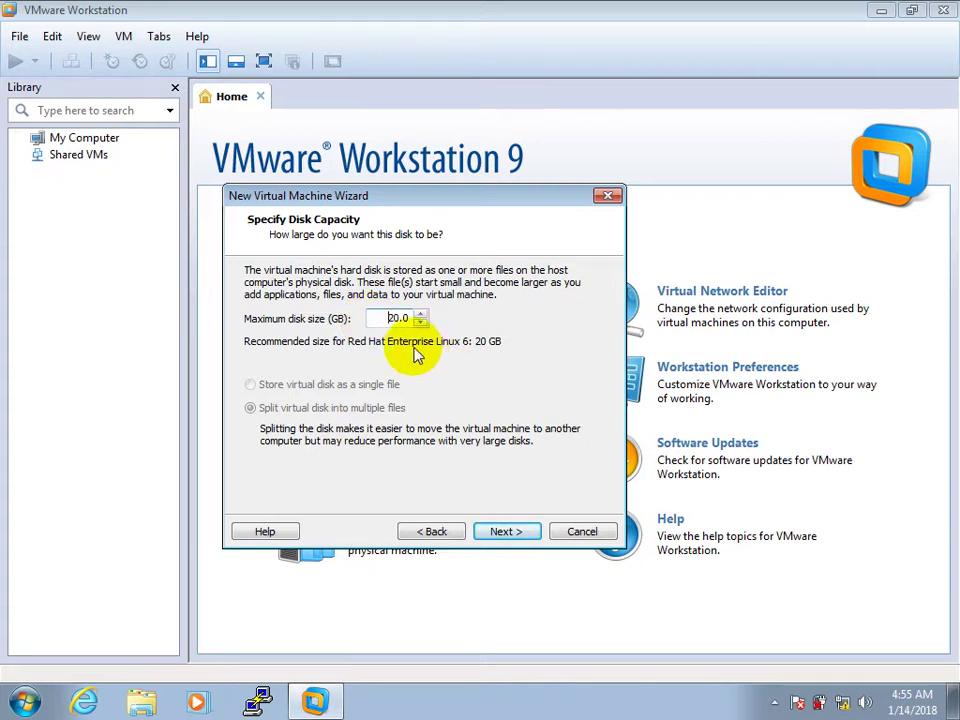
left_click(514, 535)
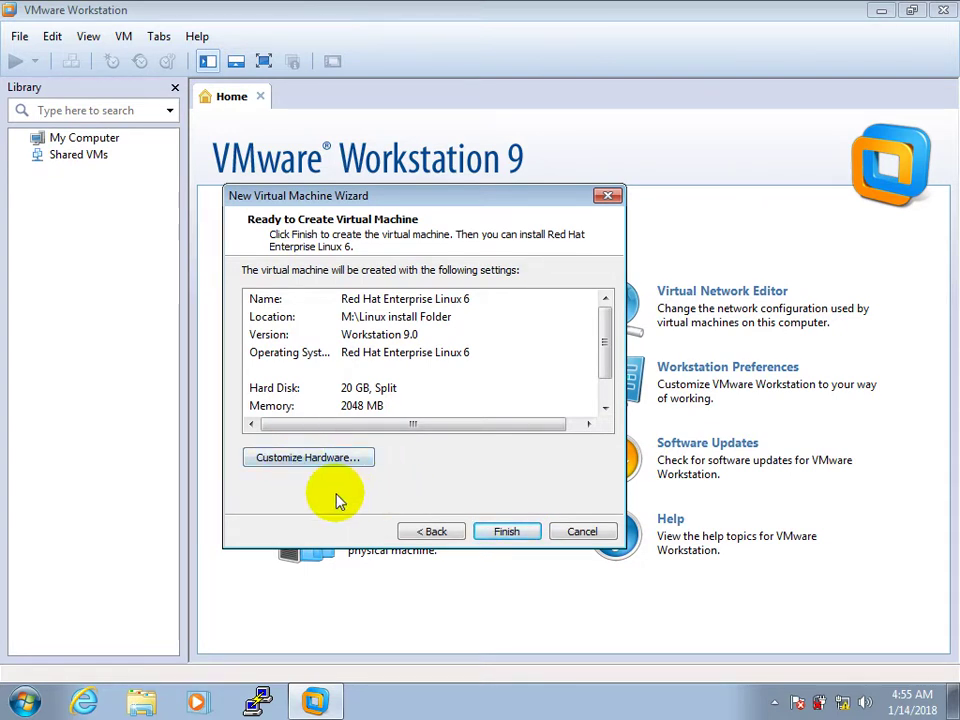
In Customize Hardware, lower memory from 2048 MB to 1024 MB, then view Processors and CD/DVD settings.
left_click(311, 457)
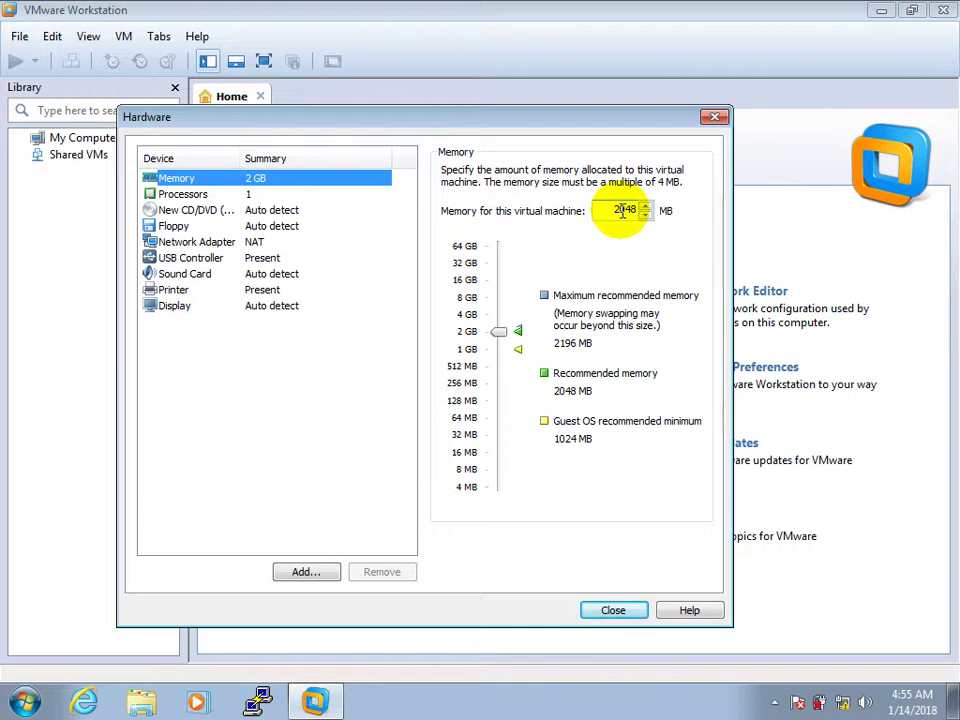
left_click(507, 333)
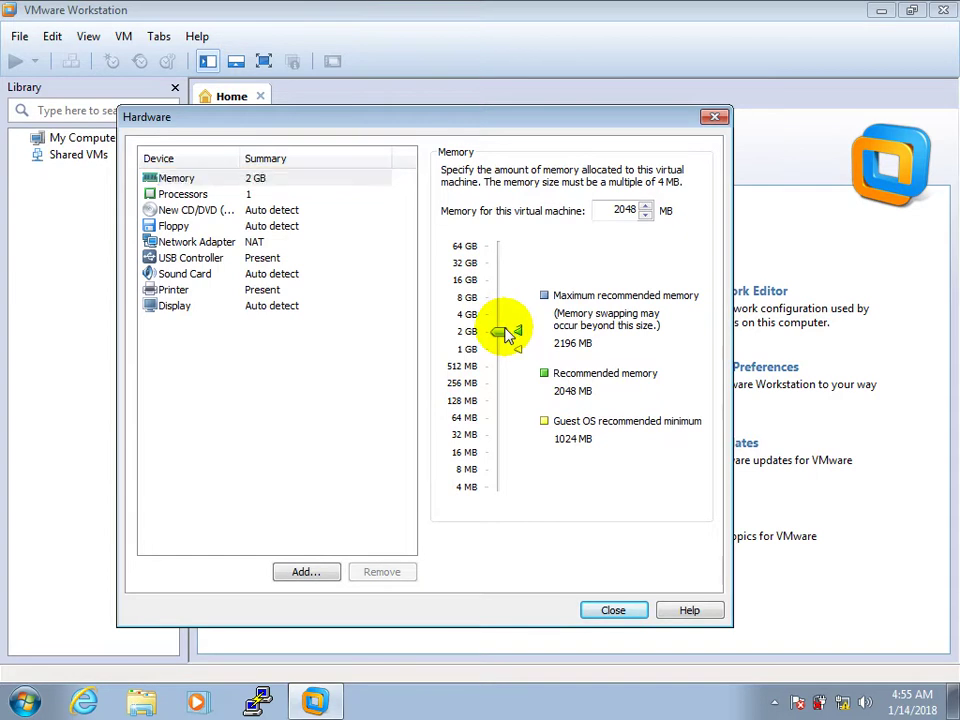
left_click_drag(507, 333, 504, 348)
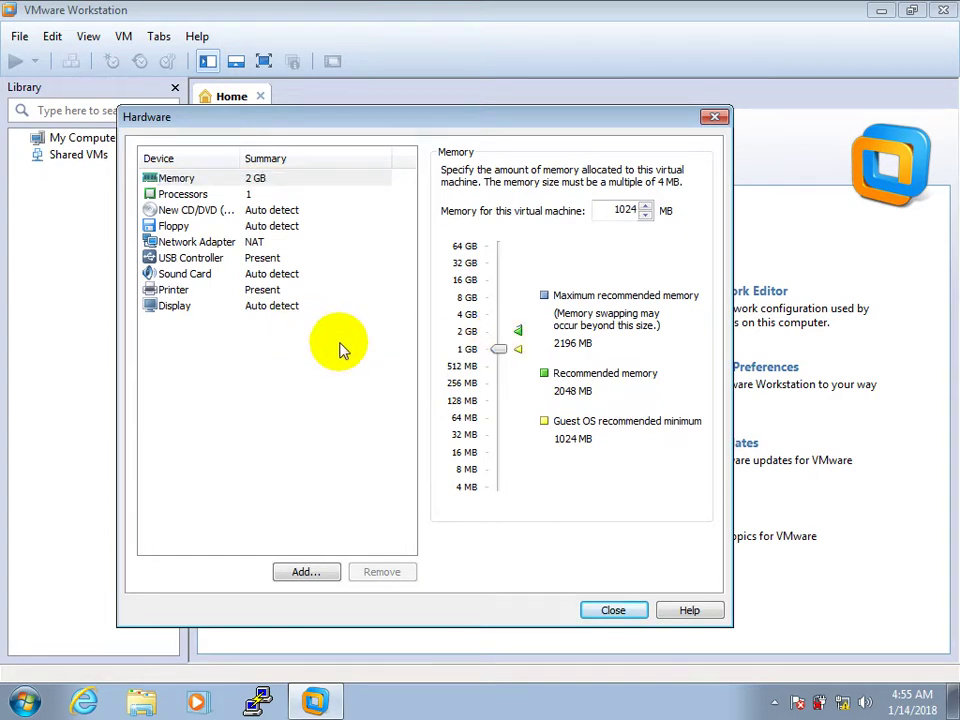
left_click(186, 198)
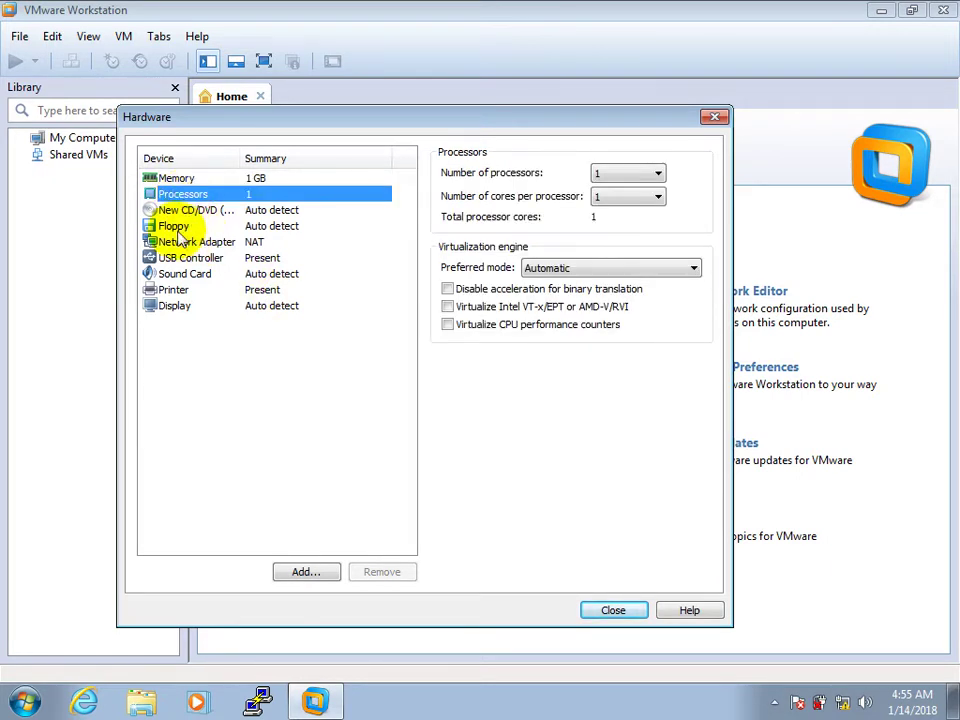
left_click(200, 210)
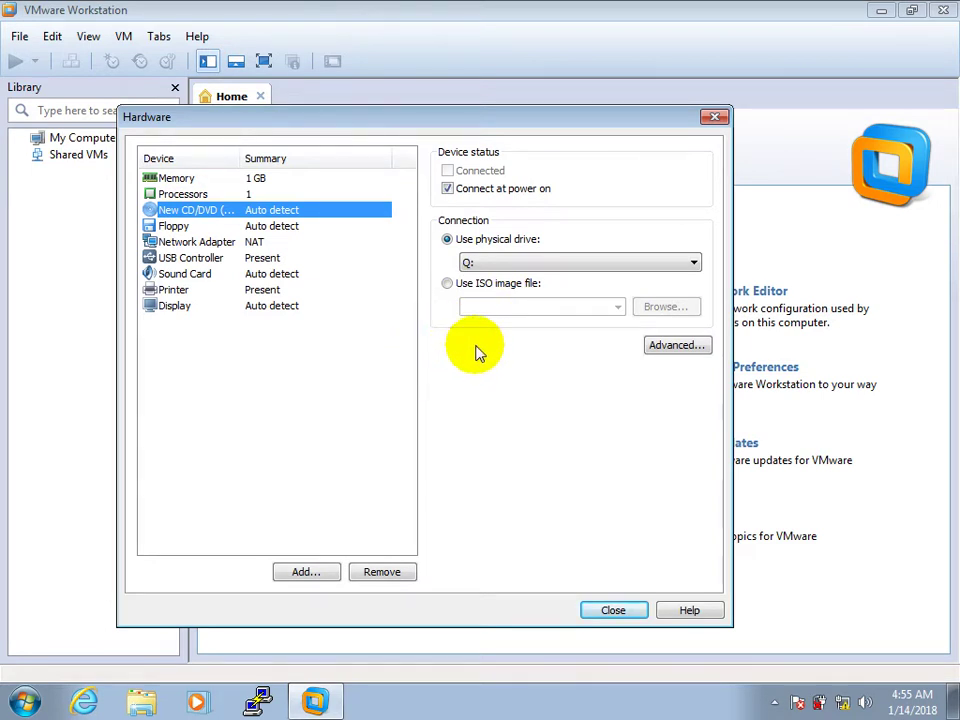
left_click(484, 288)
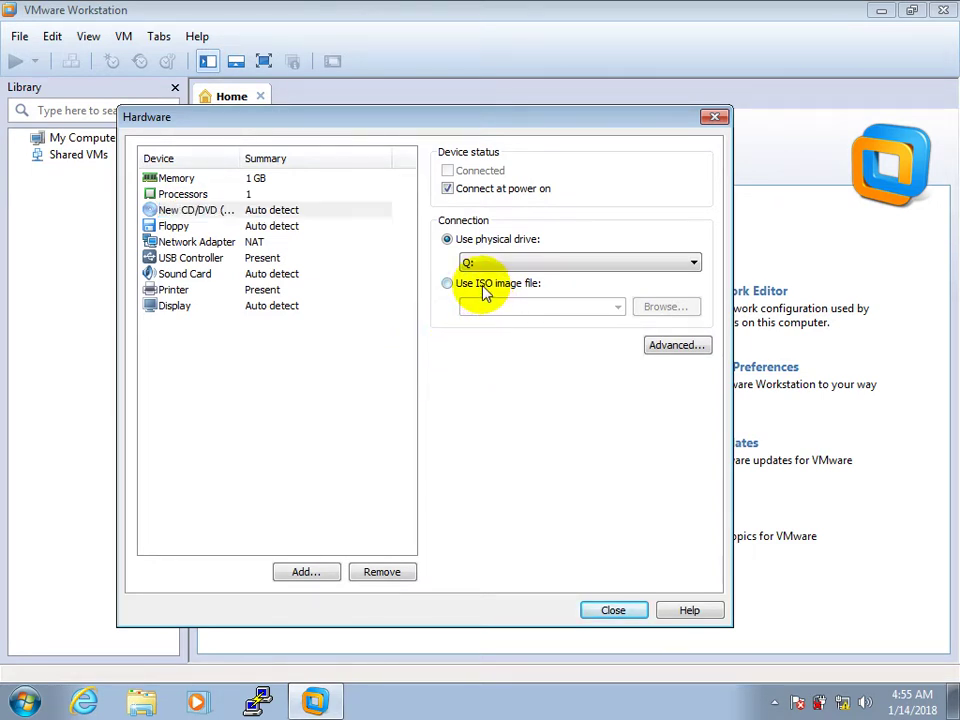
Load linex_images.iso into the CD/DVD drive, close hardware settings, and create the virtual machine.
left_click(680, 310)
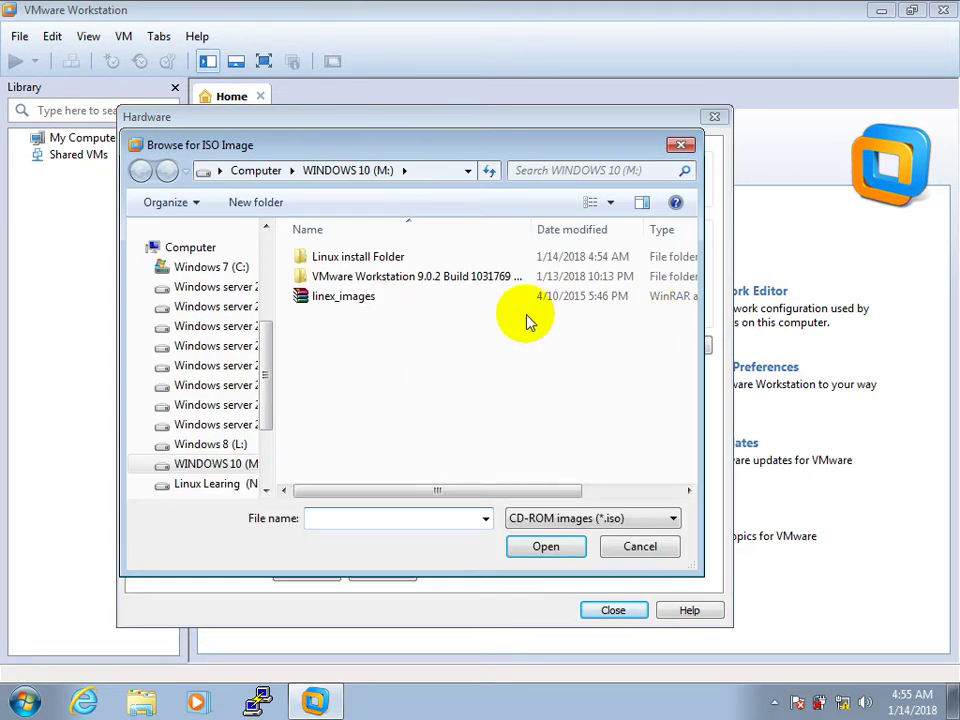
left_click(345, 300)
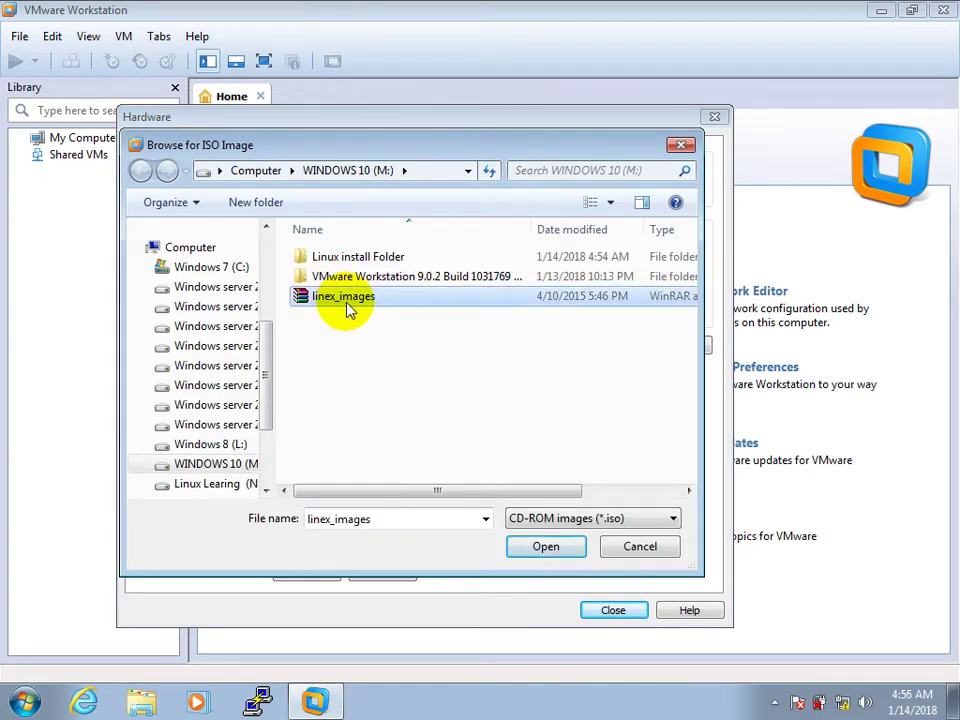
left_click(549, 548)
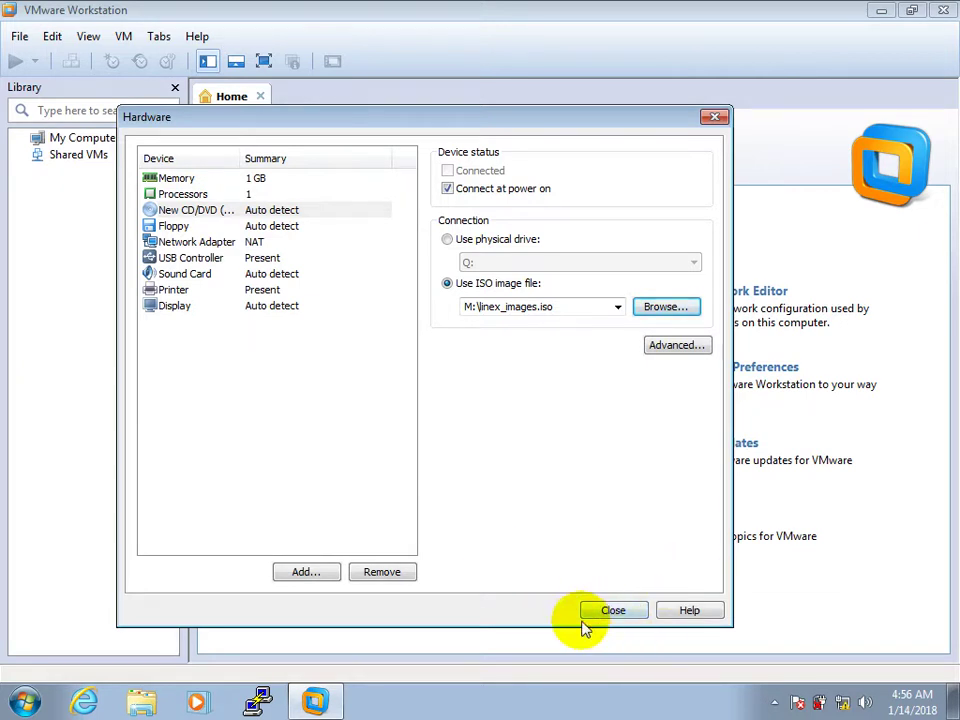
left_click(614, 614)
left_click(506, 533)
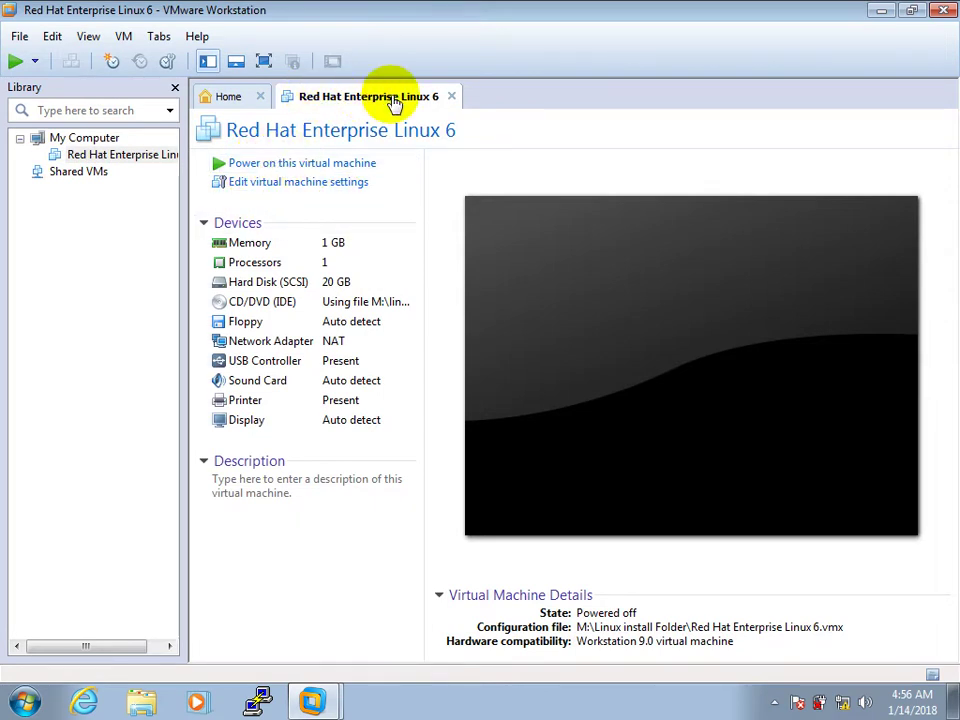
Power on the new RHEL 6 virtual machine and watch it boot full screen.
left_click(288, 165)
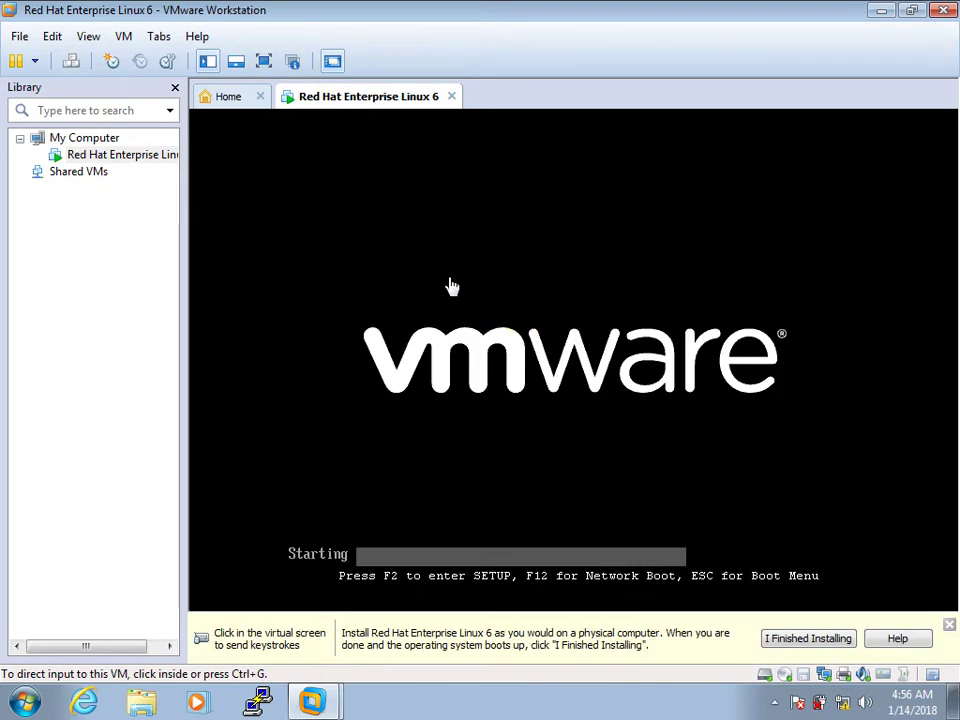
left_click(262, 61)
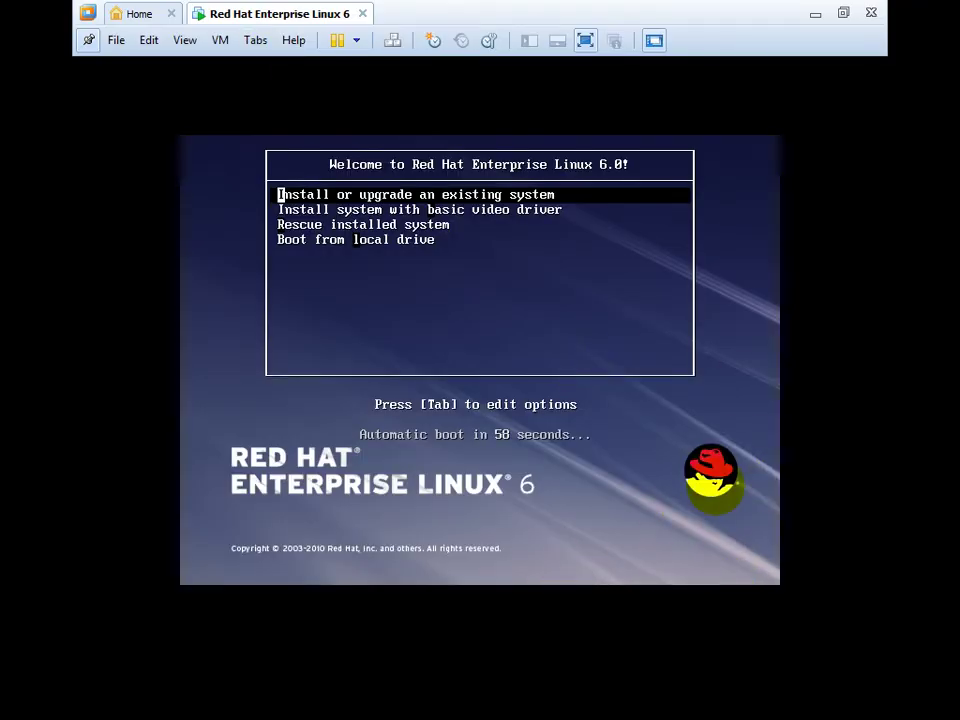
Stop the boot menu countdown and boot 'Install or upgrade an existing system'.
key("Down")
key("Down")
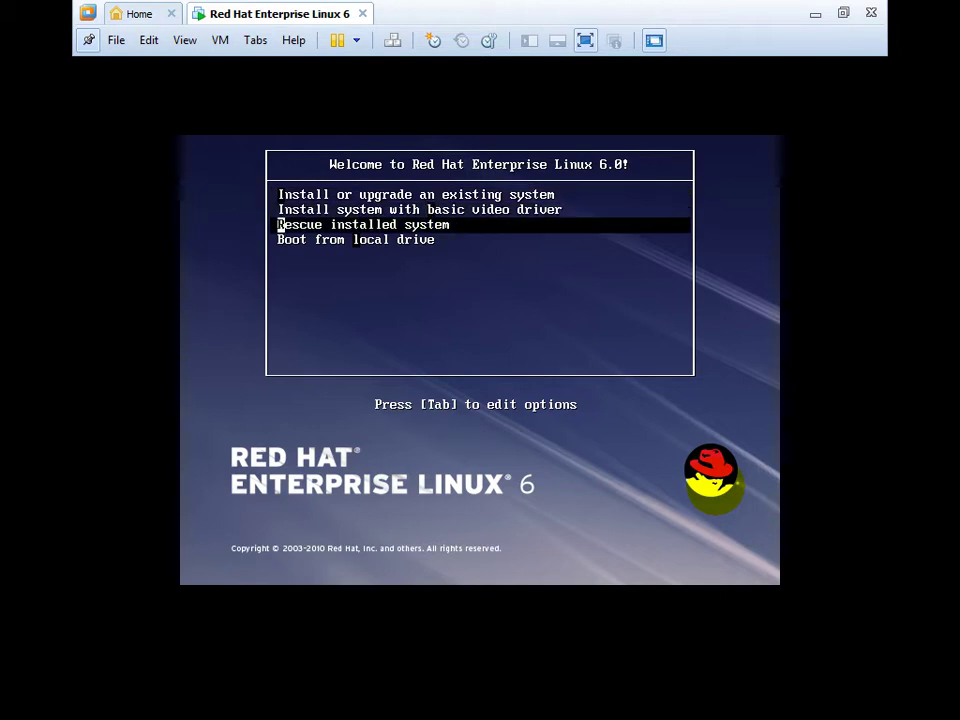
key("Up")
key("Up")
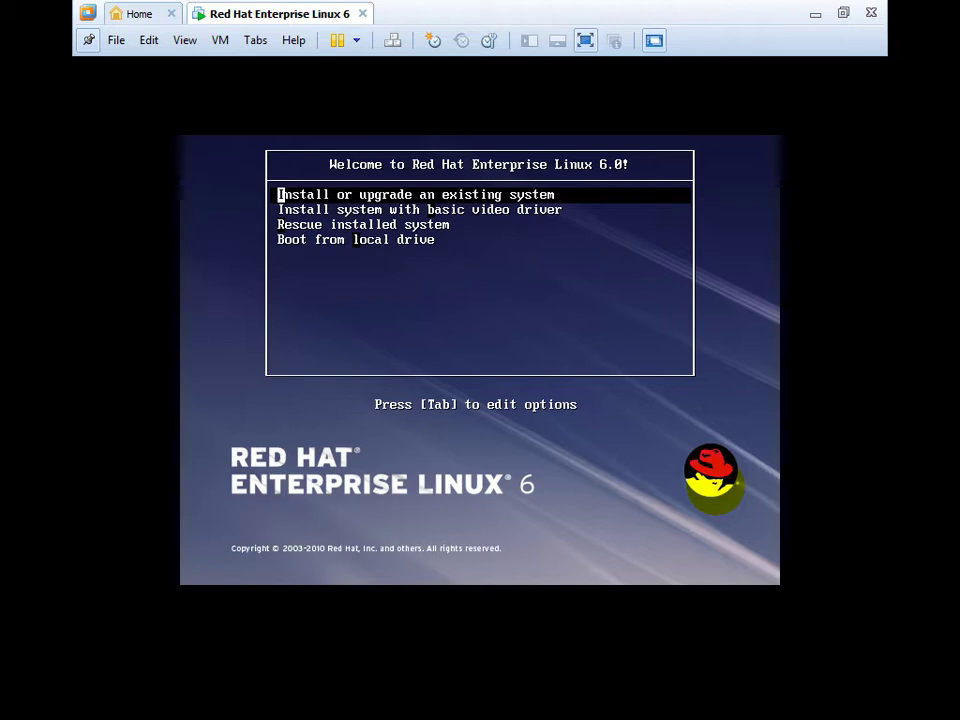
key("Return")
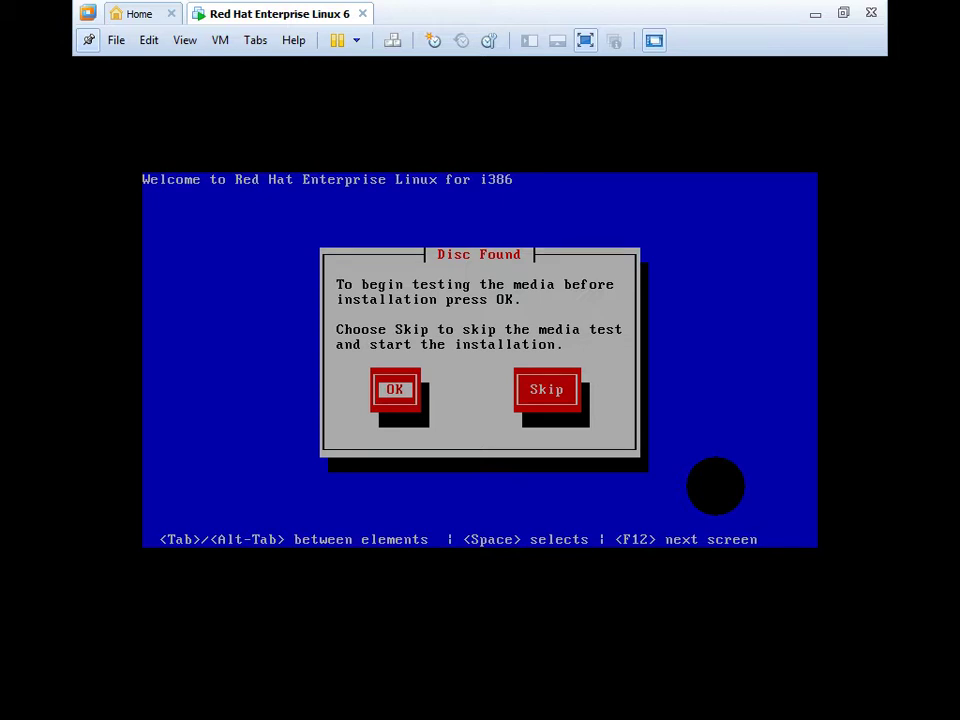
Move focus toward Skip on the Disc Found media-test prompt.
key("Tab")
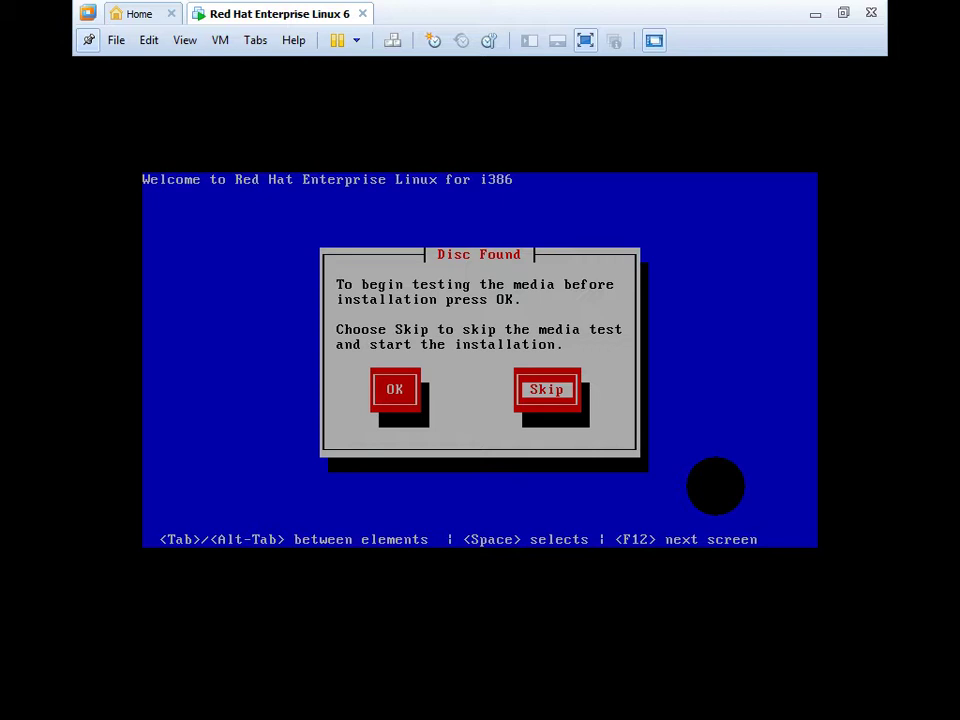
Skip the installation media test so the graphical installer starts.
key("Tab")
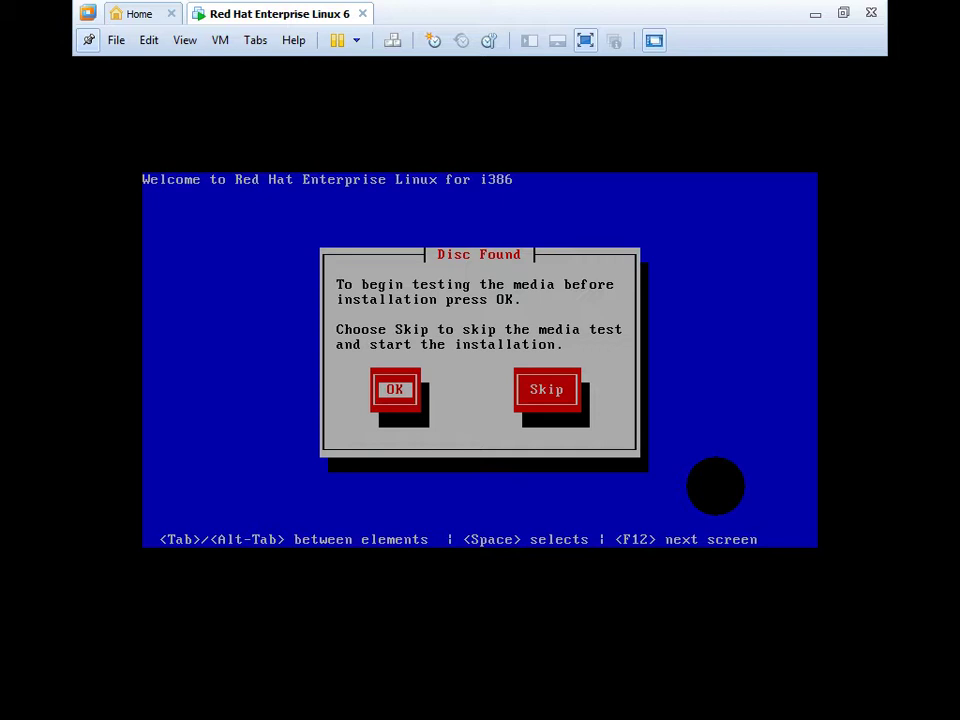
key("Tab")
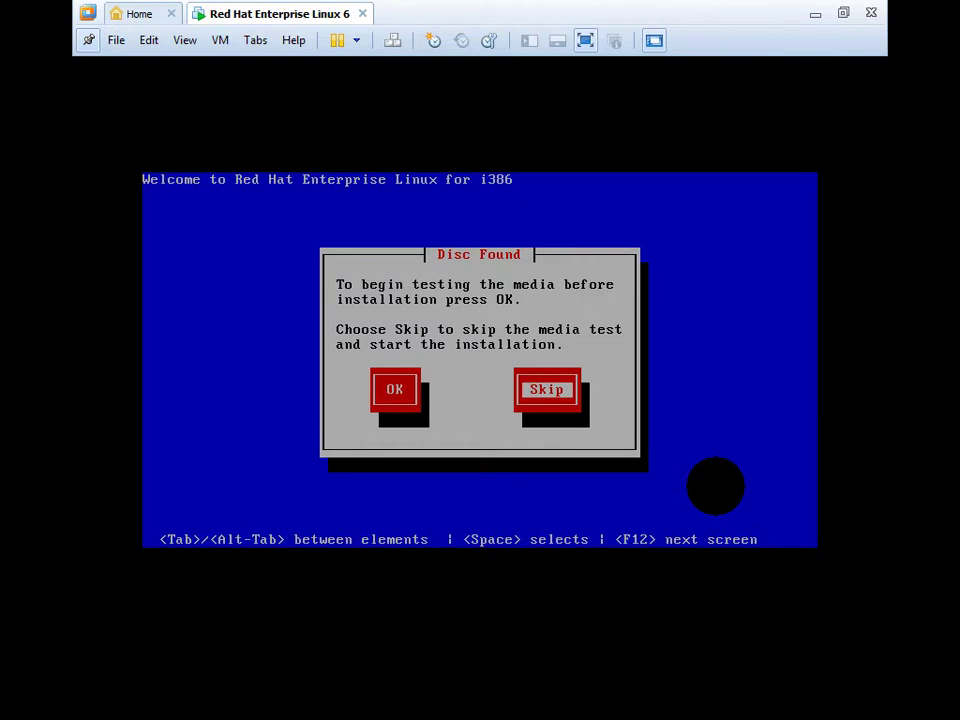
key("Return")
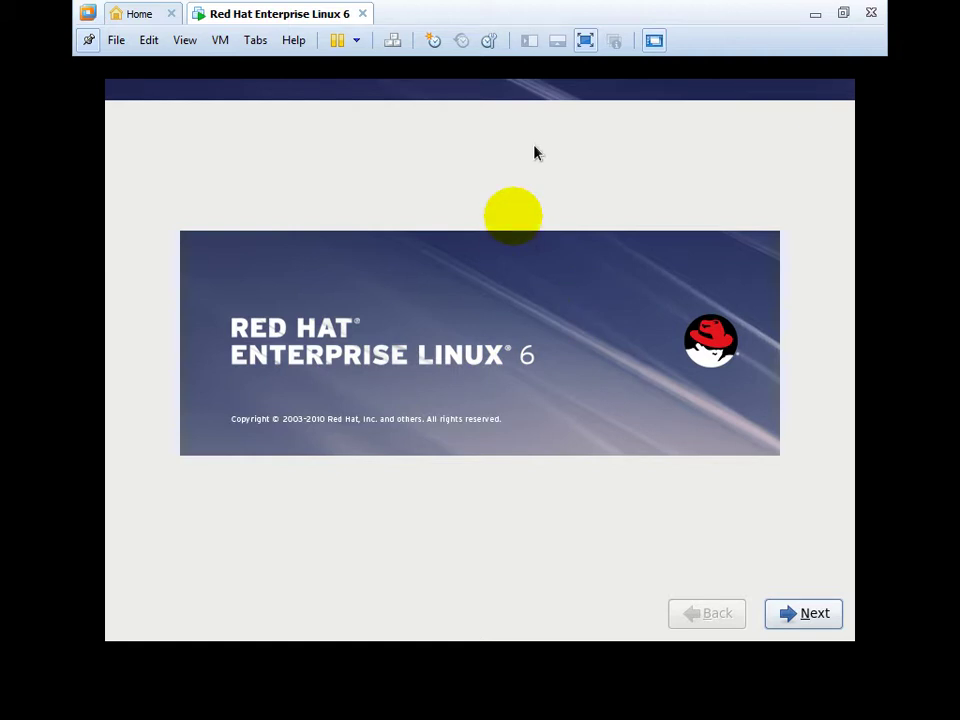
Pass the welcome screen, keeping English language and the U.S. English keyboard.
left_click(810, 615)
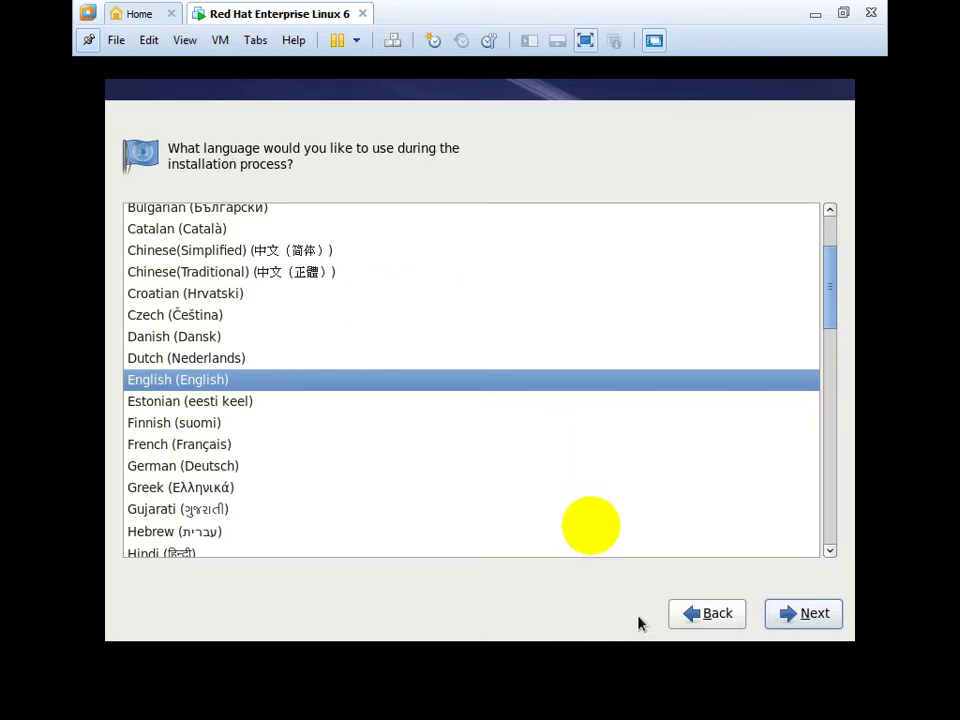
left_click(797, 614)
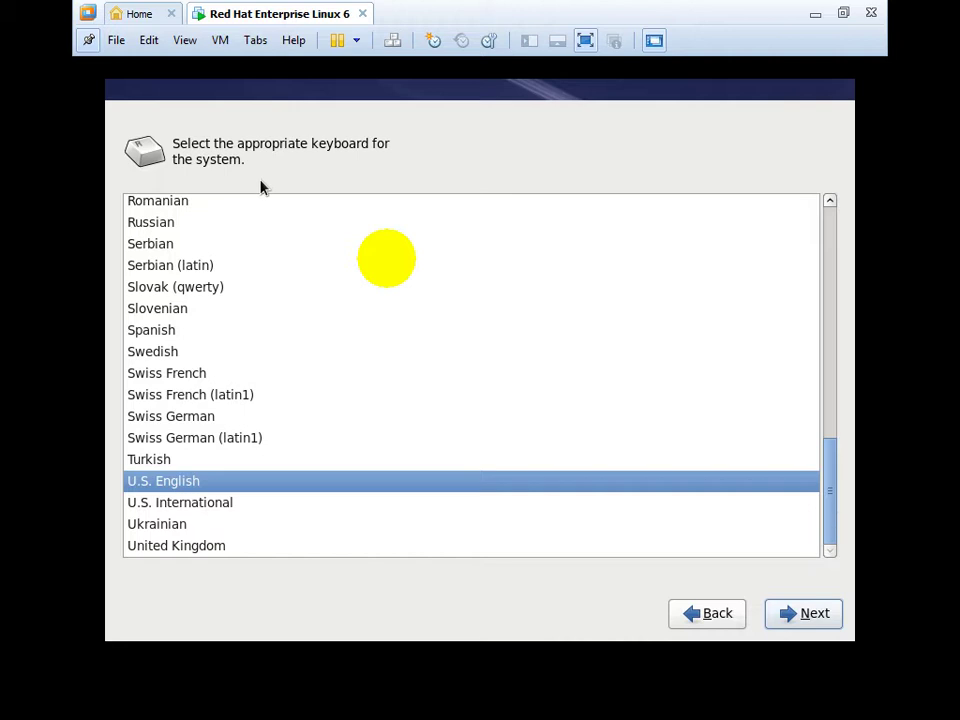
left_click(826, 630)
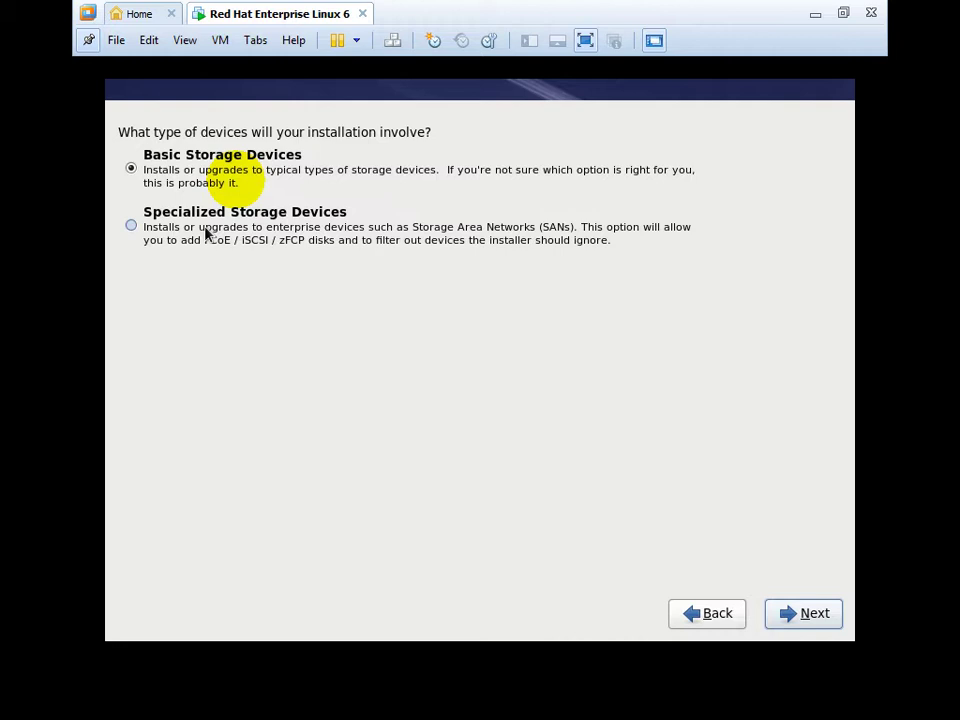
Choose Basic Storage Devices and re-initialize the 20480MB virtual disk.
left_click(209, 228)
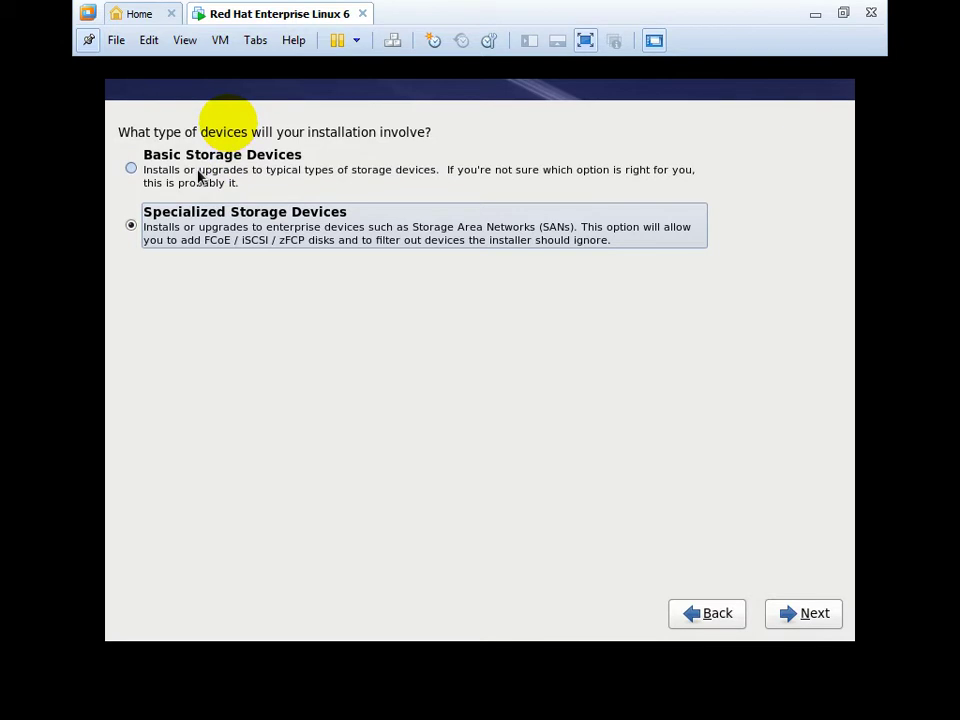
left_click(199, 177)
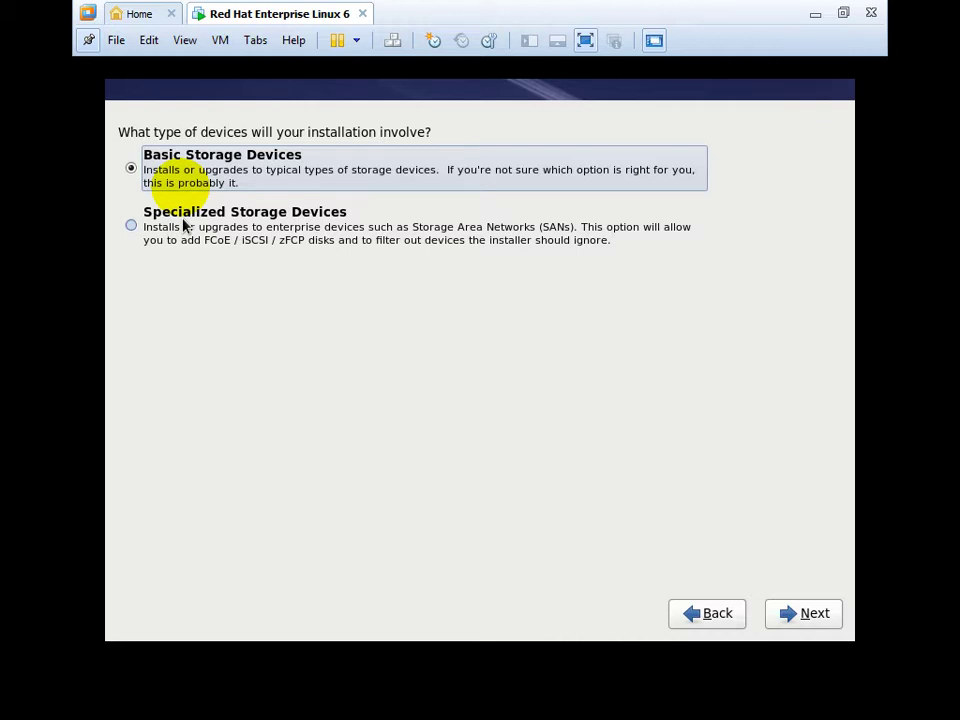
left_click(788, 617)
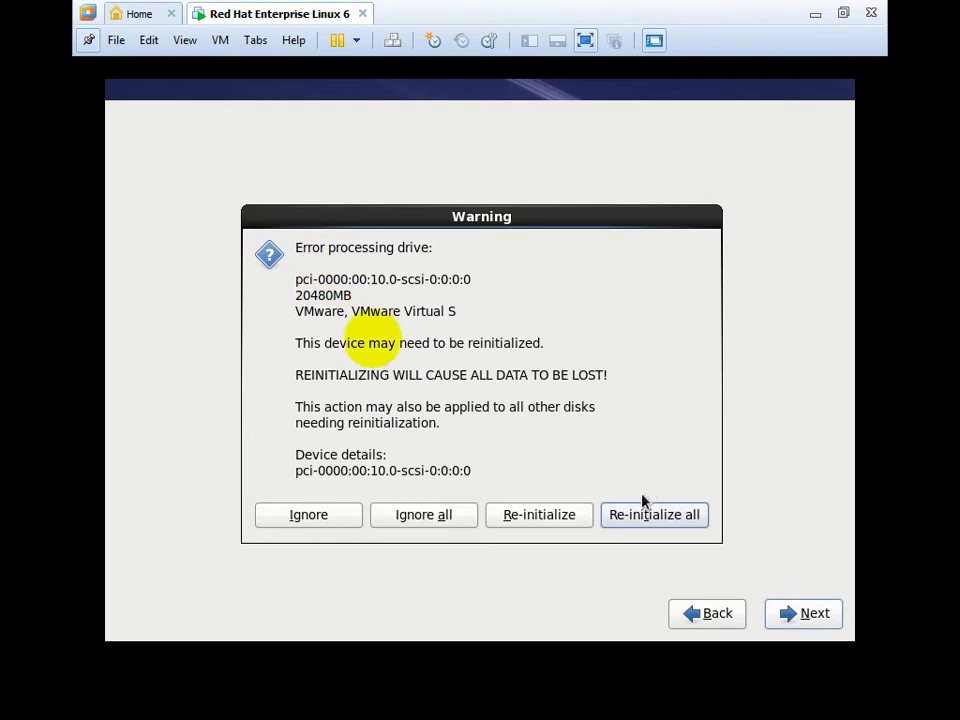
left_click(645, 518)
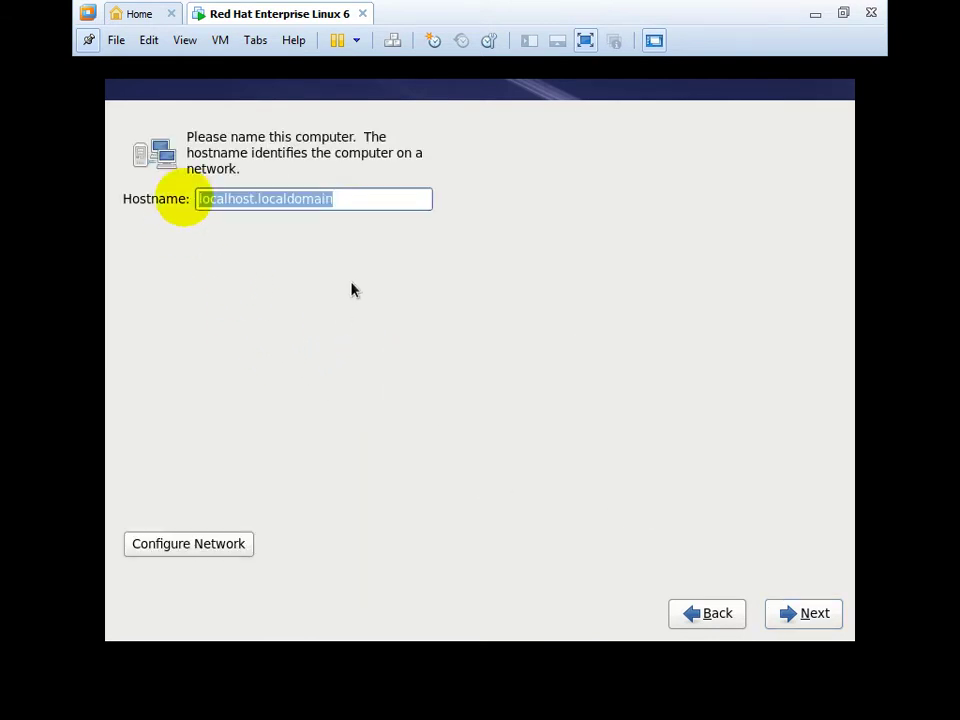
left_click(350, 203)
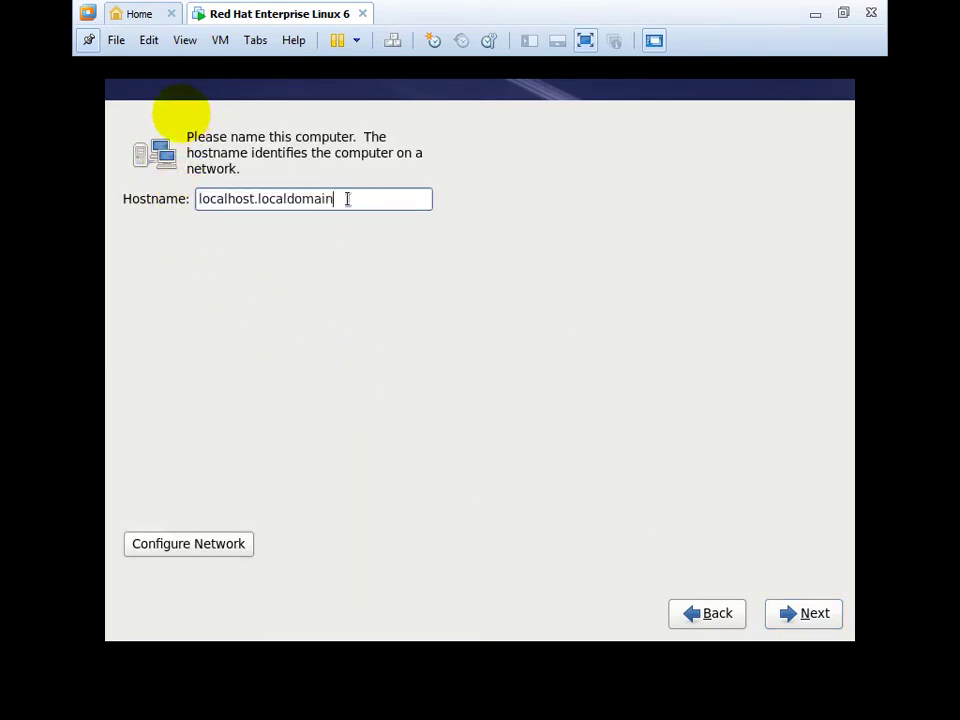
Replace localhost.localdomain with the hostname erasoft.com and continue.
left_click_drag(347, 199, 258, 199)
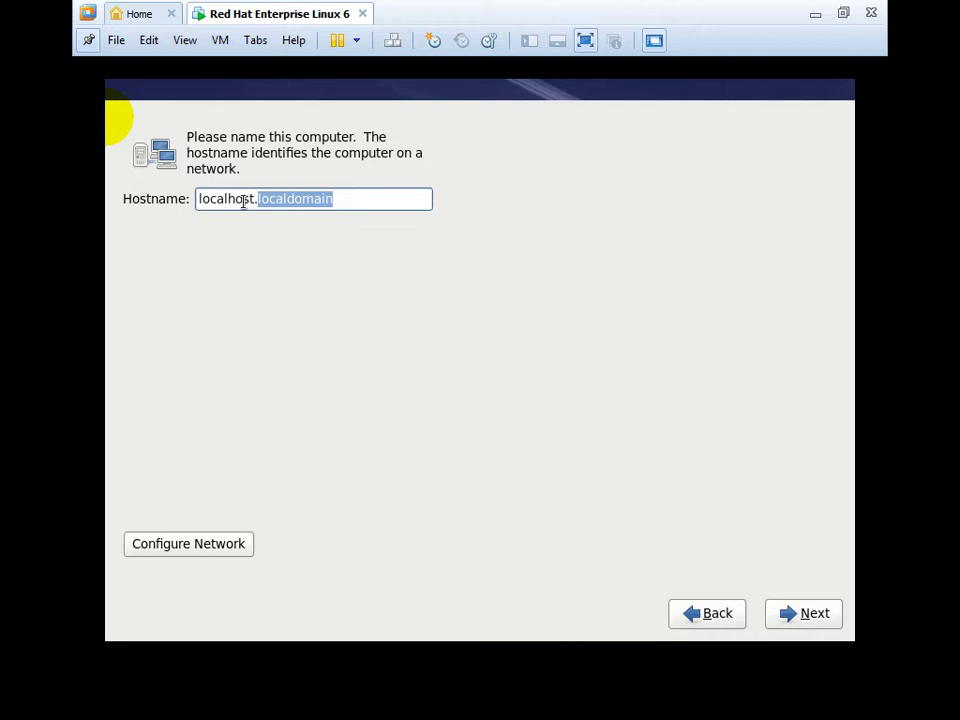
key("End")
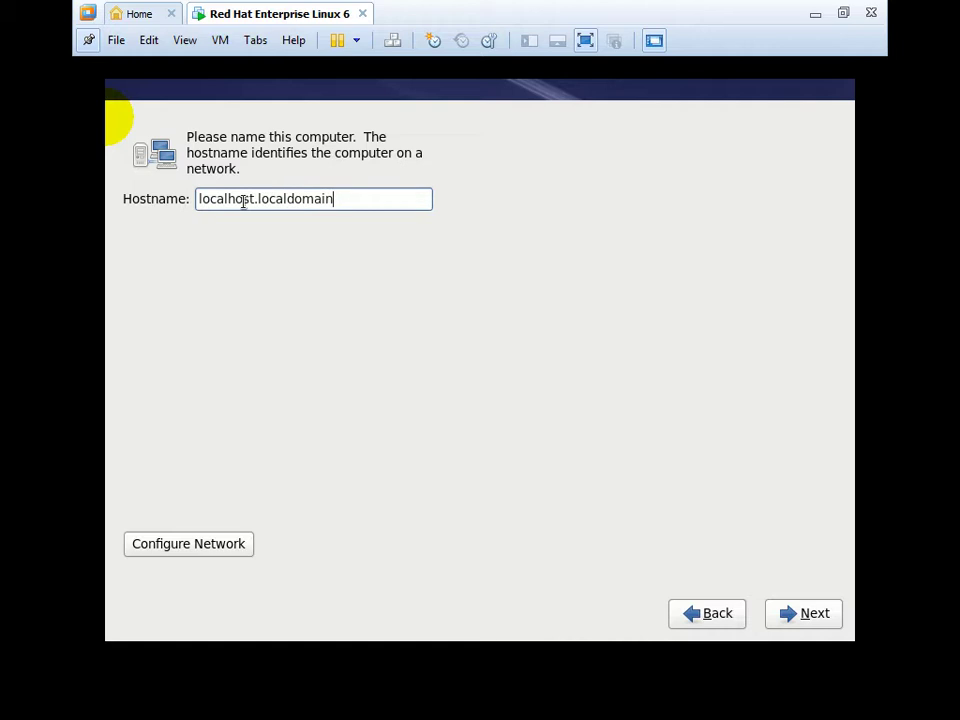
key("BackSpace")
key("BackSpace")
key("BackSpace")
key("BackSpace")
key("BackSpace")
key("BackSpace")
key("BackSpace")
key("BackSpace")
key("BackSpace")
key("BackSpace")
key("BackSpace")
key("BackSpace")
key("BackSpace")
key("BackSpace")
key("BackSpace")
key("BackSpace")
key("BackSpace")
key("BackSpace")
key("BackSpace")
key("BackSpace")
key("BackSpace")
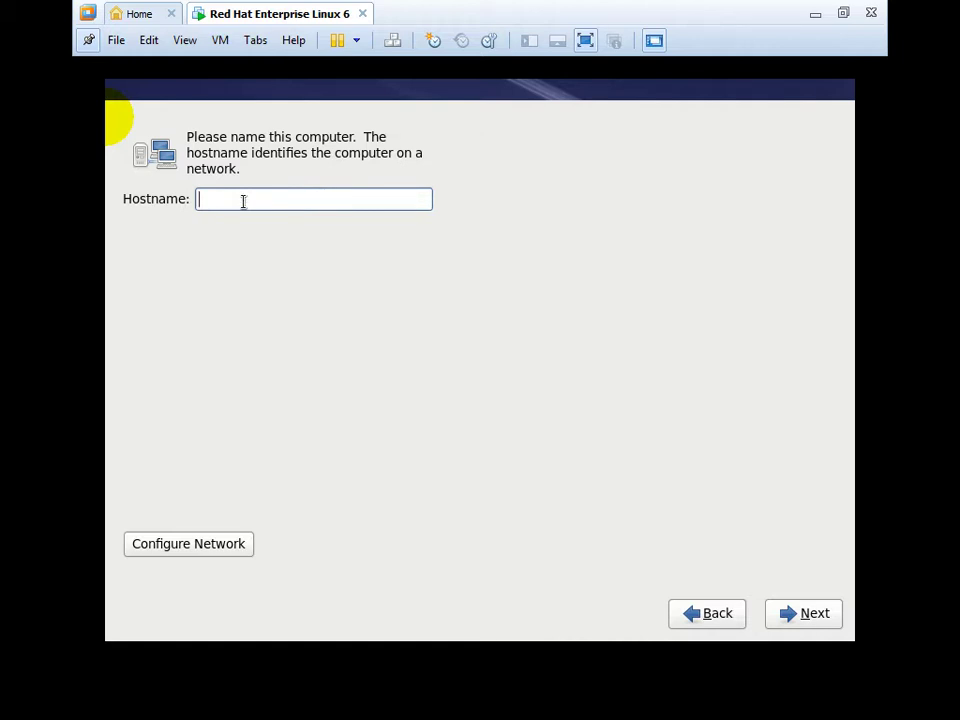
type("erasoft.com")
left_click(815, 615)
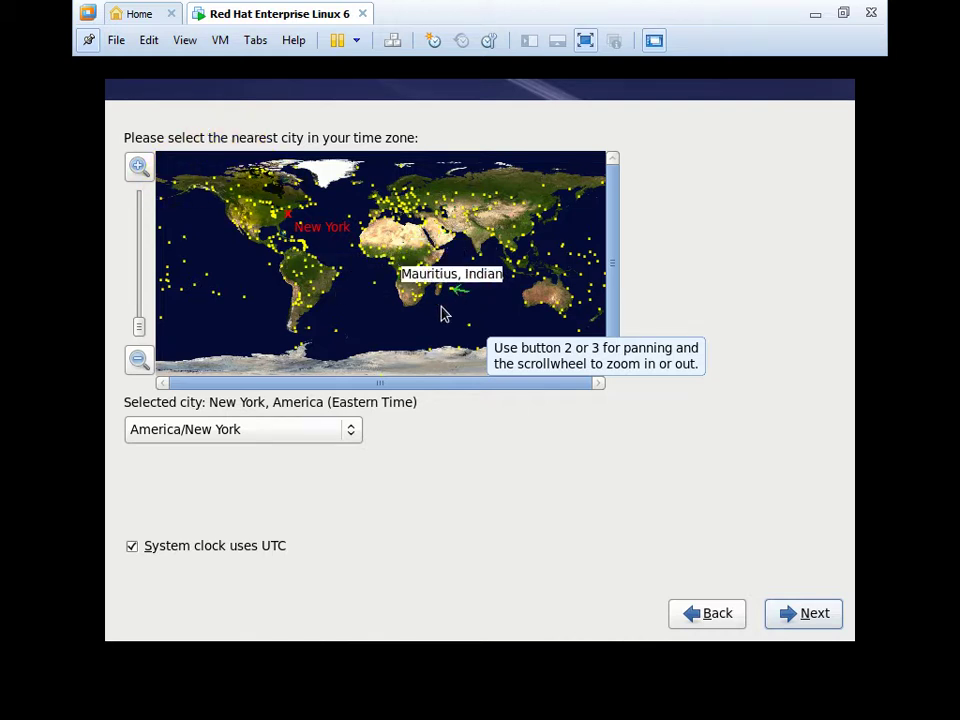
Pick Karachi on the map to set the Asia/Karachi time zone, then continue.
left_click(355, 437)
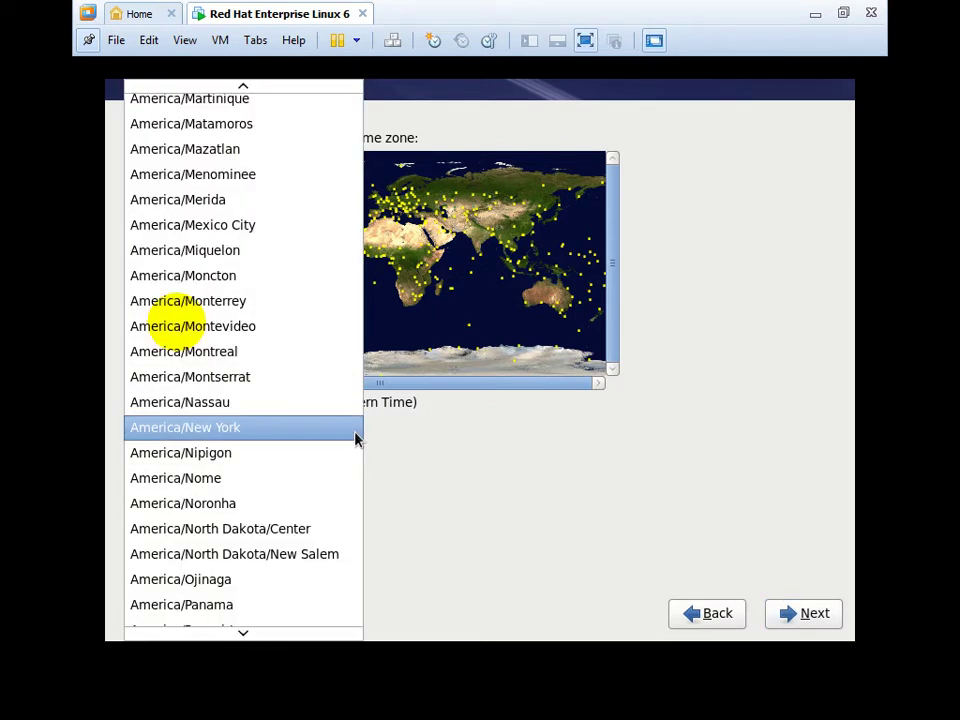
left_click(356, 437)
left_click(350, 437)
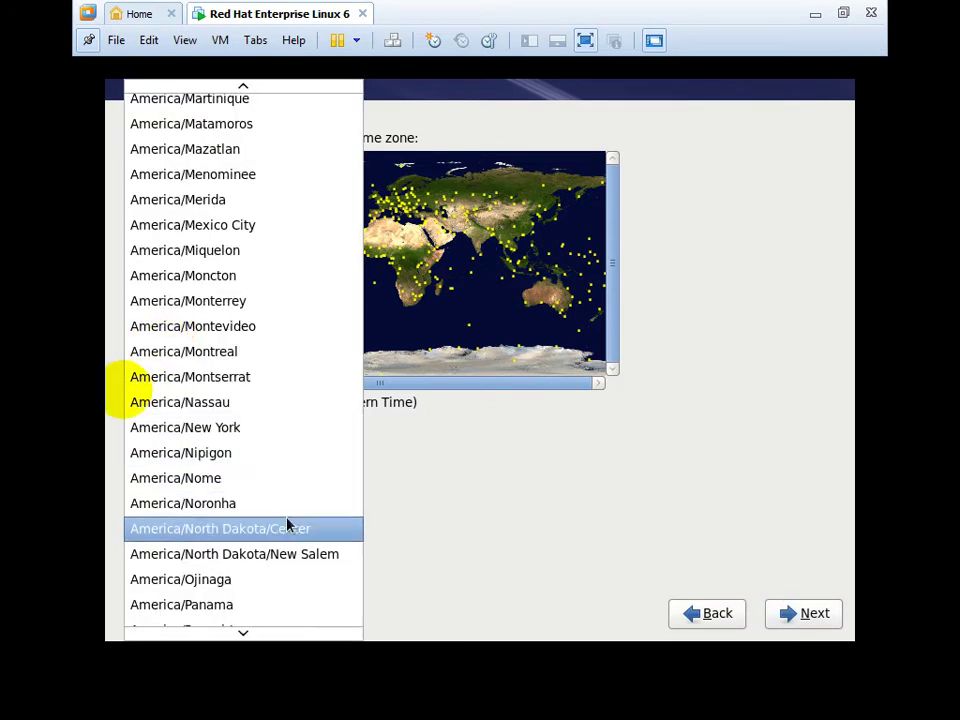
scroll(276, 122, "up", 3)
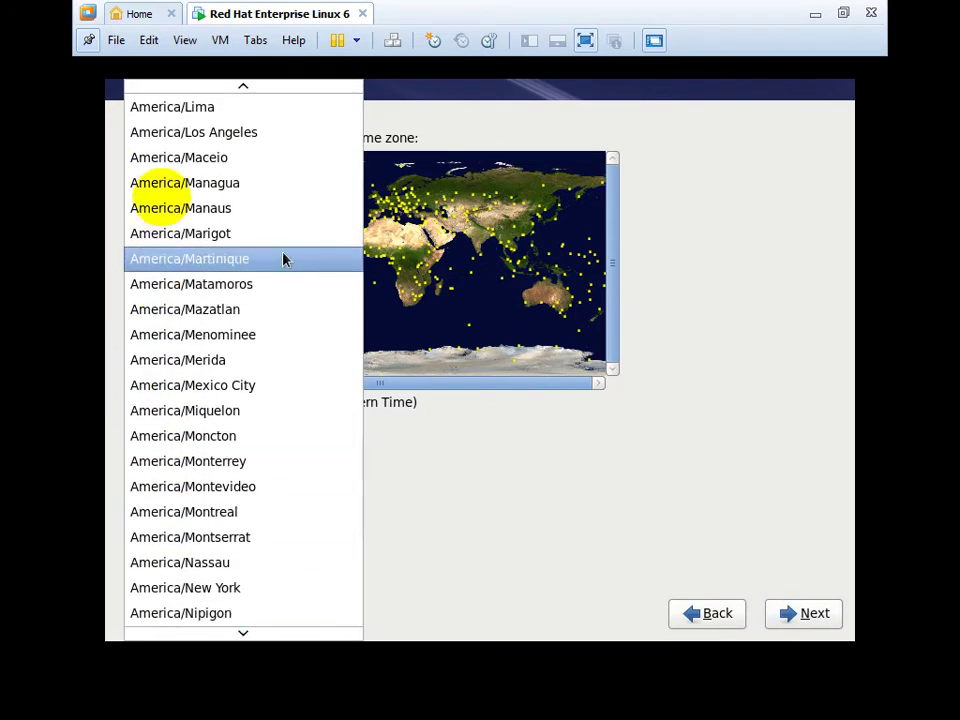
scroll(223, 88, "up", 6)
scroll(210, 88, "up", 2)
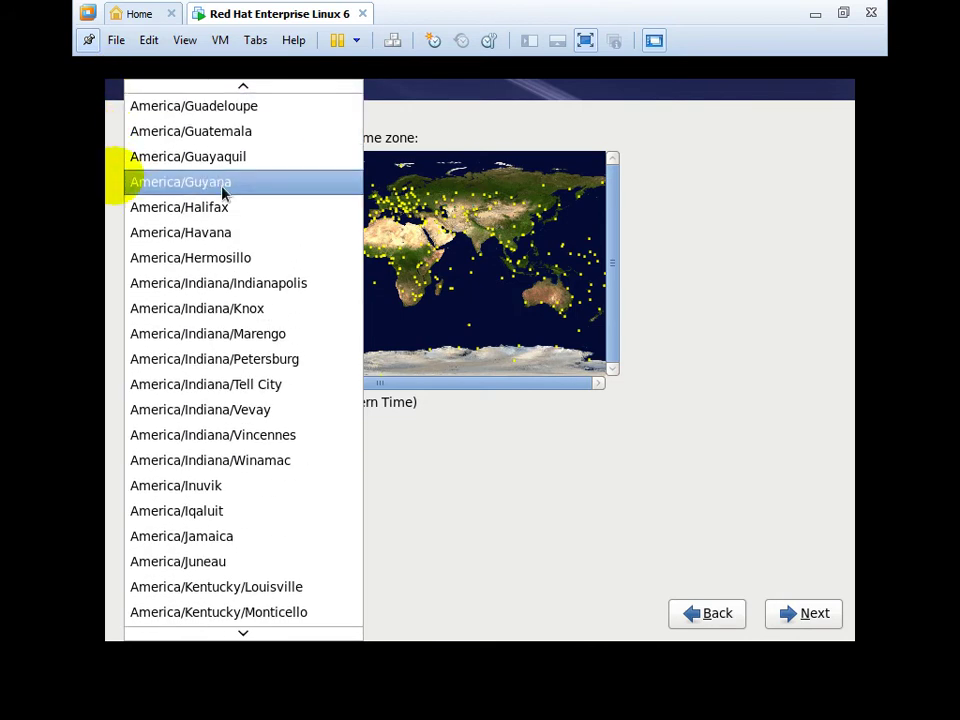
left_click(488, 375)
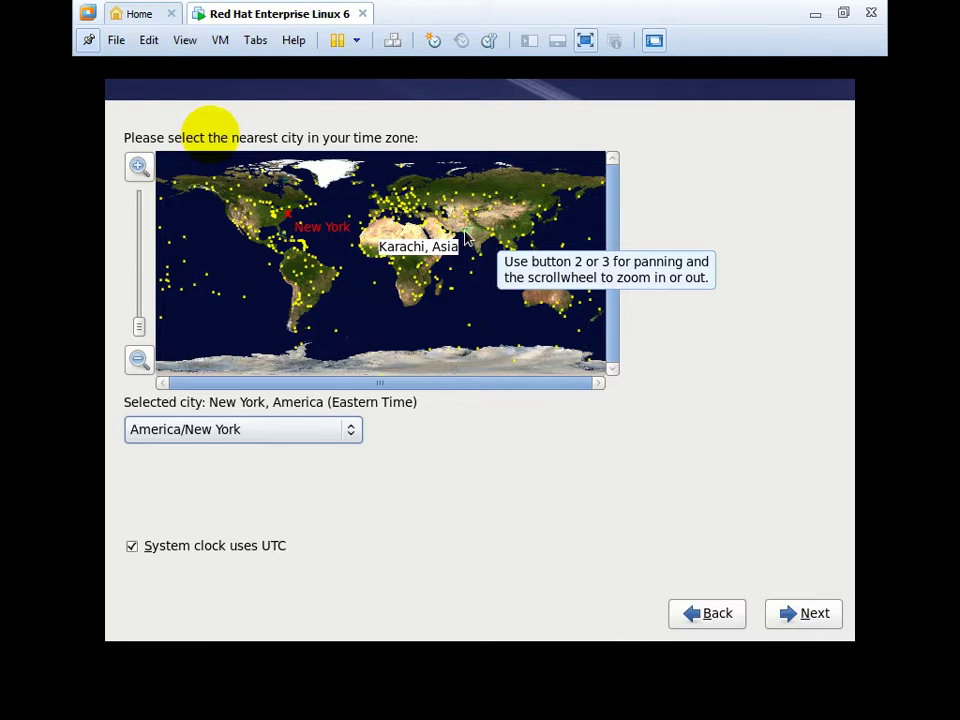
left_click(465, 238)
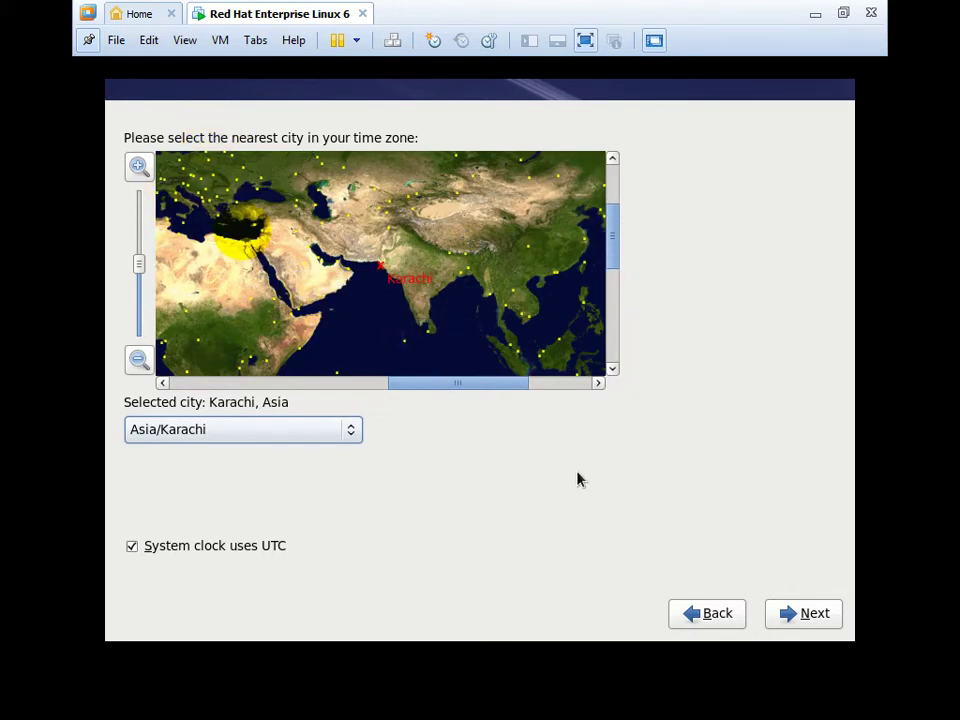
left_click(801, 614)
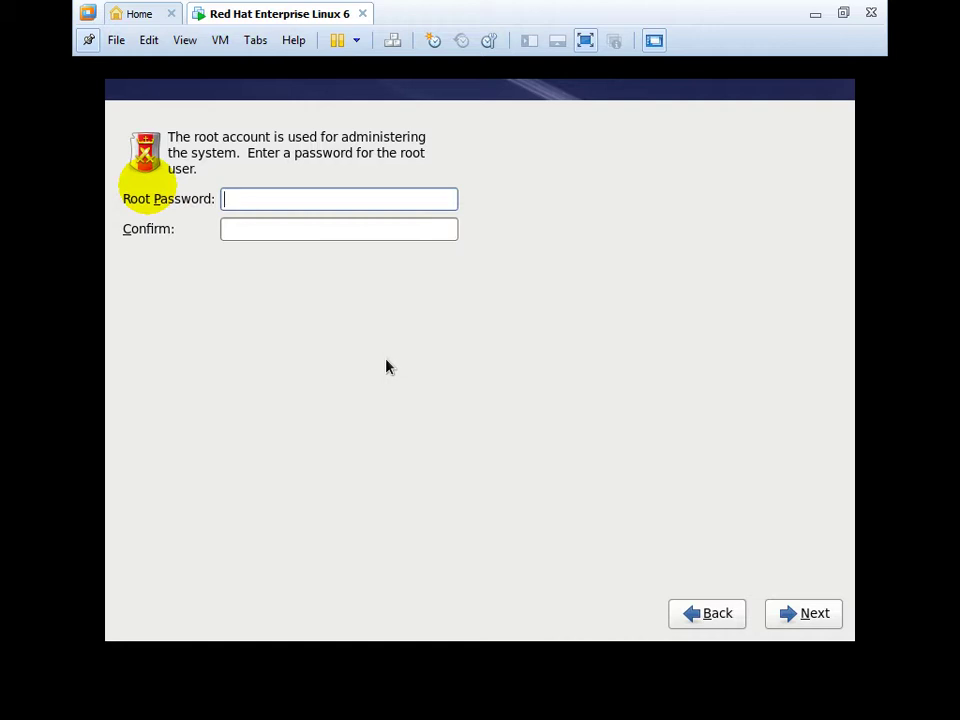
Enter and confirm the root password, accepting it despite the weak-password warning.
type("redhat6")
key("Tab")
type("redhat6")
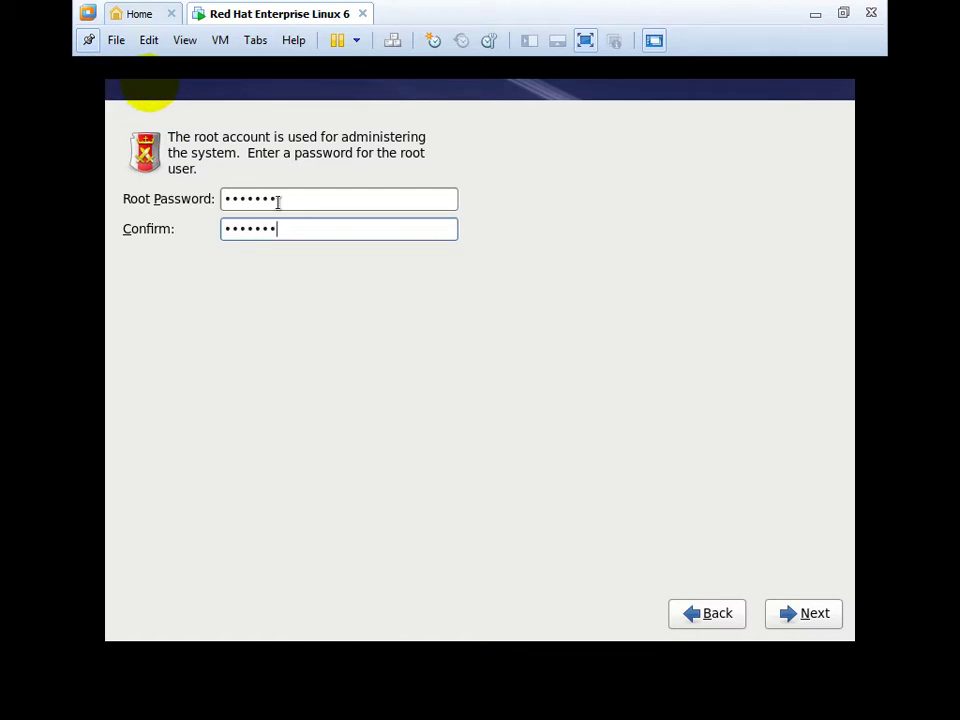
left_click(795, 626)
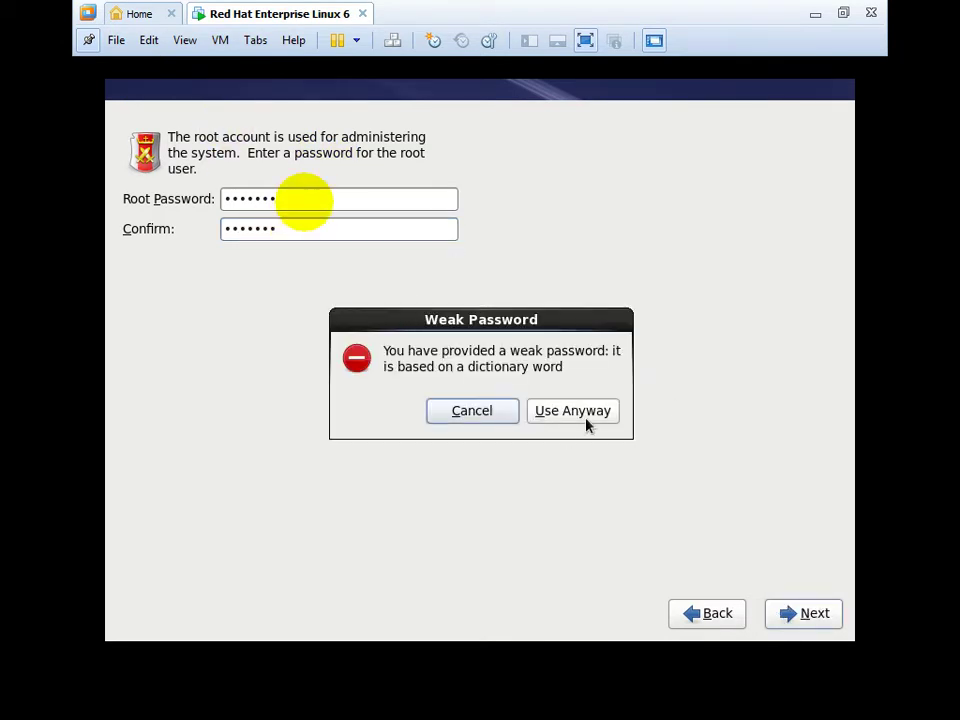
left_click(587, 424)
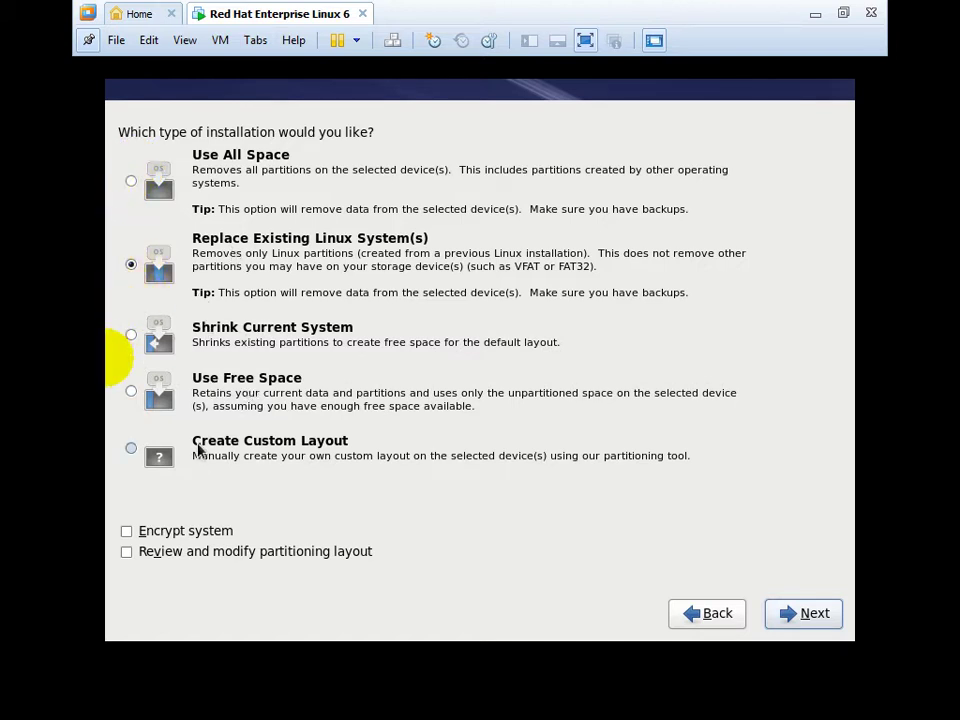
Choose Create Custom Layout and continue to partitioning drive sda's 20473 MB free.
left_click(198, 450)
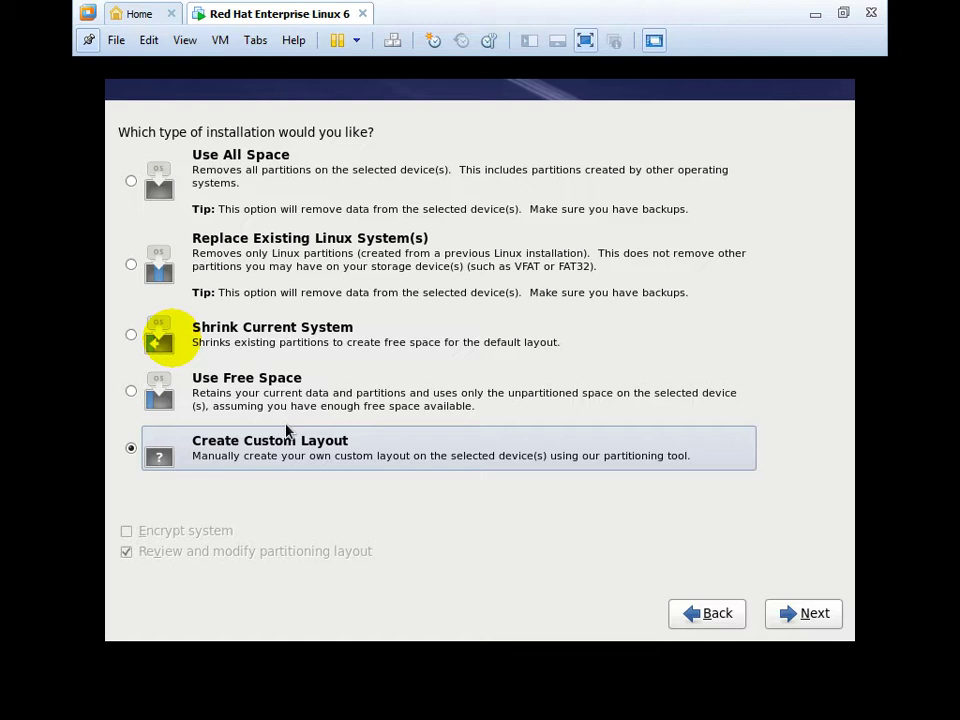
left_click(231, 399)
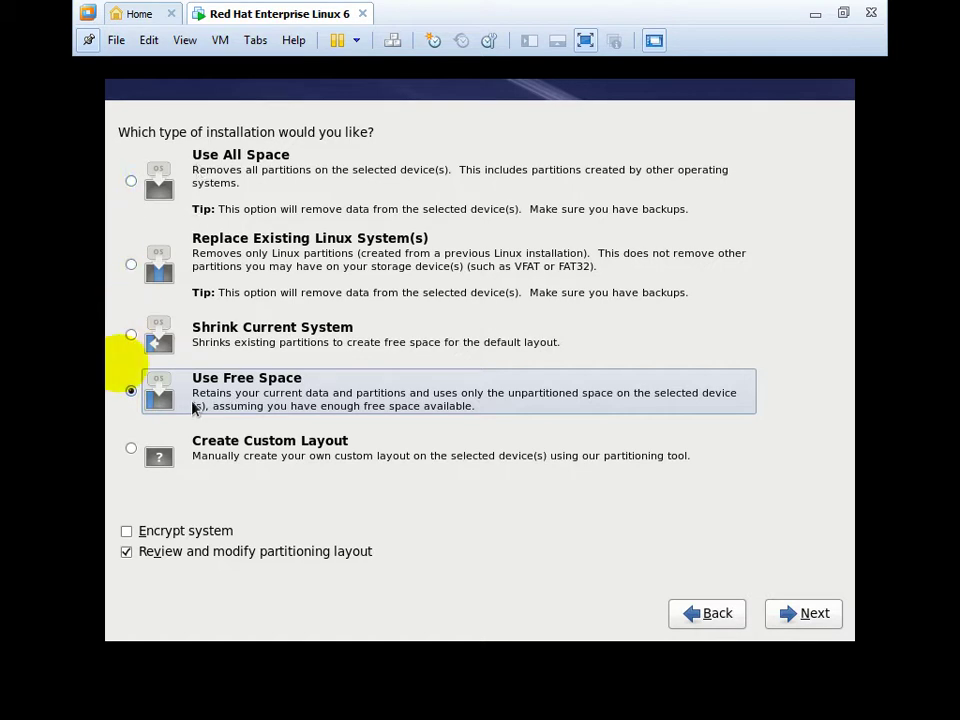
left_click(182, 460)
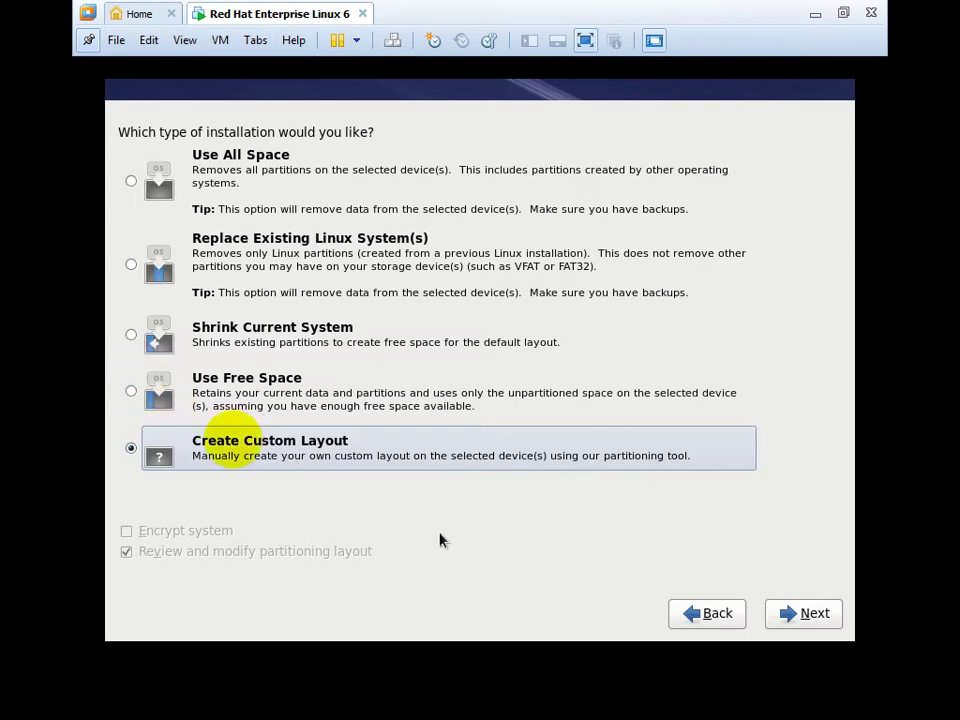
left_click(826, 616)
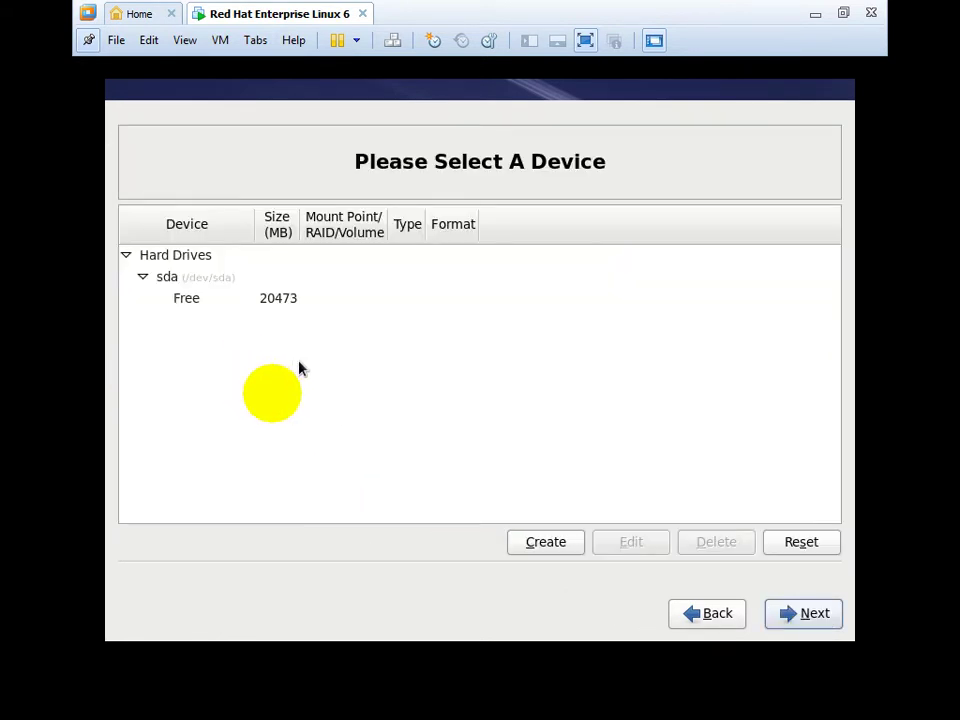
Select the 20473 MB of free space on drive sda.
left_click(266, 300)
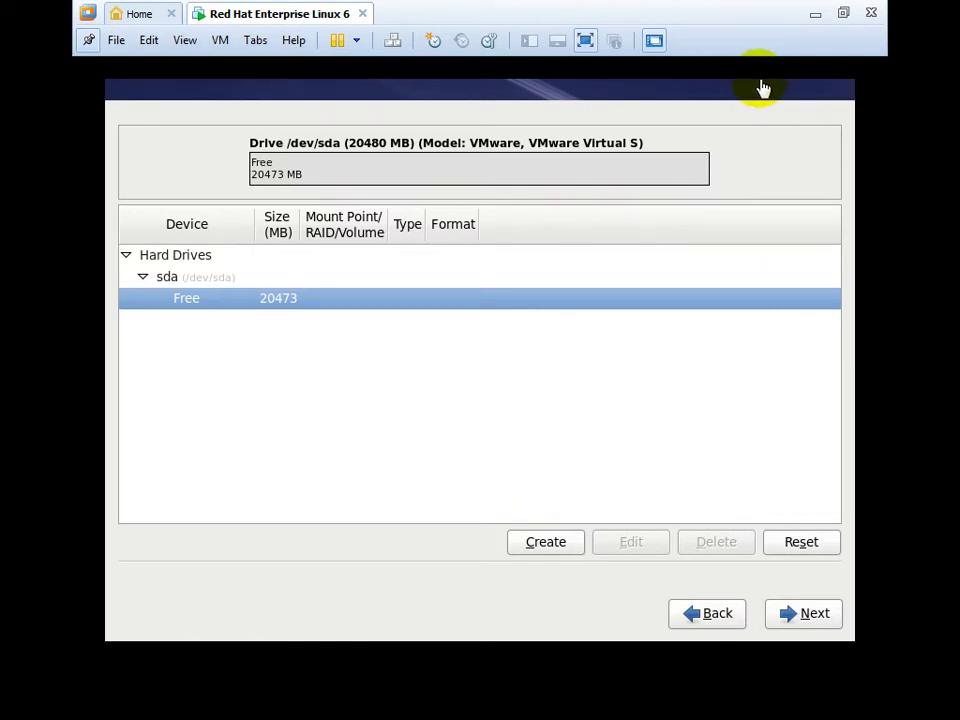
left_click(817, 18)
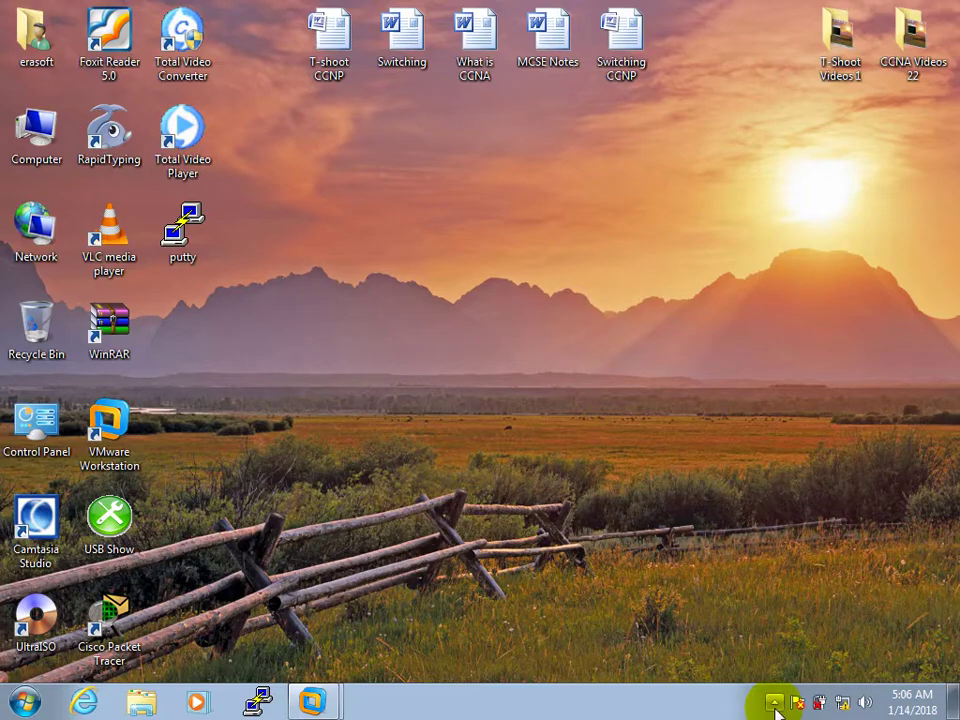
left_click(775, 703)
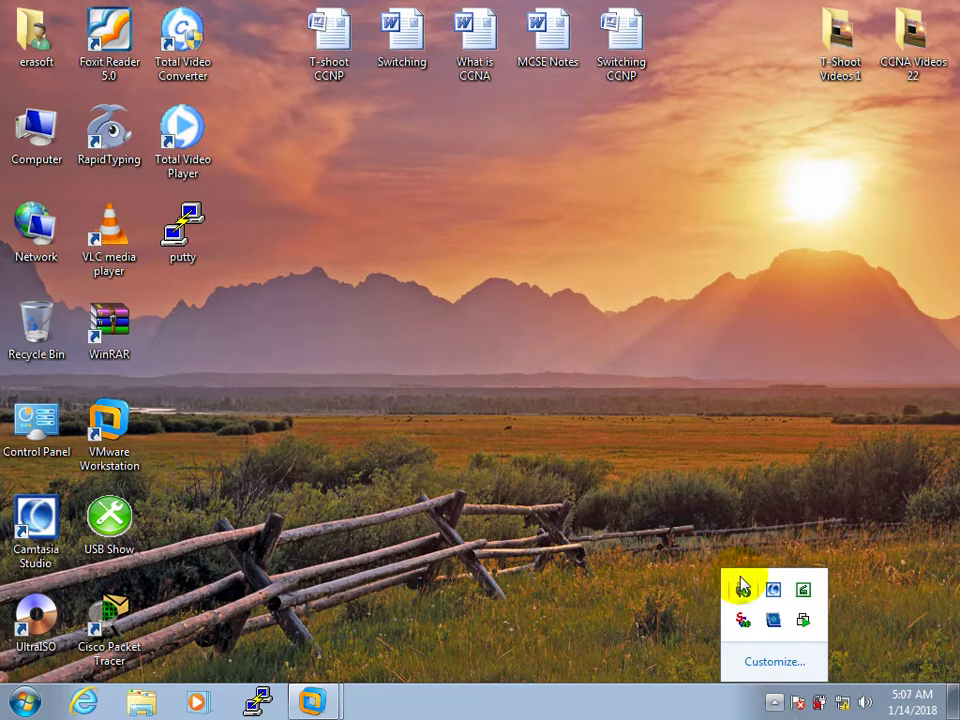
left_click(580, 500)
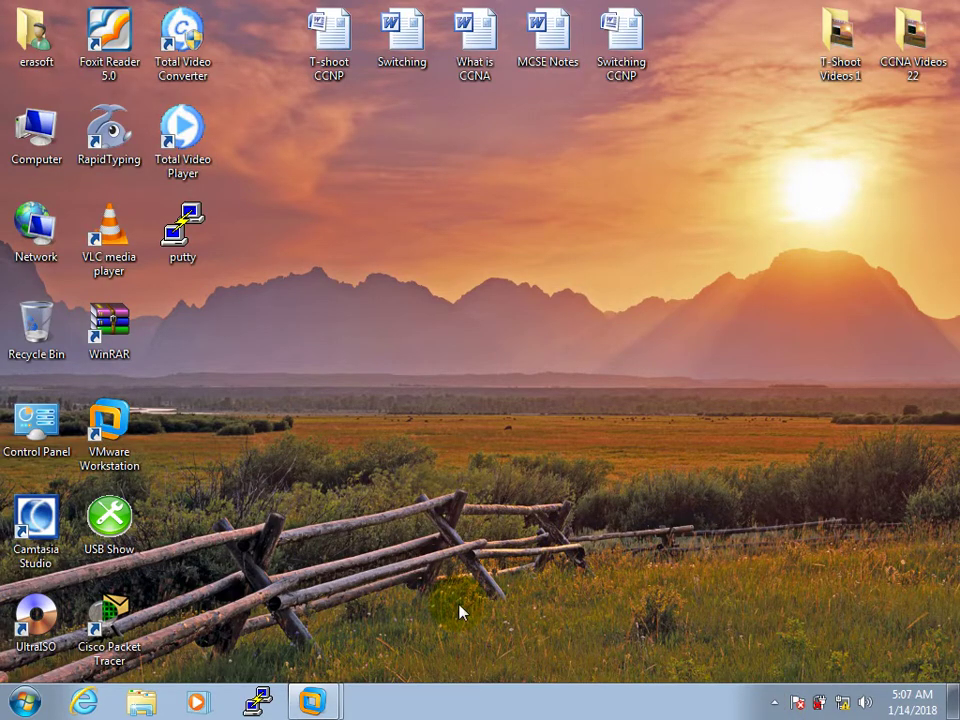
left_click(323, 688)
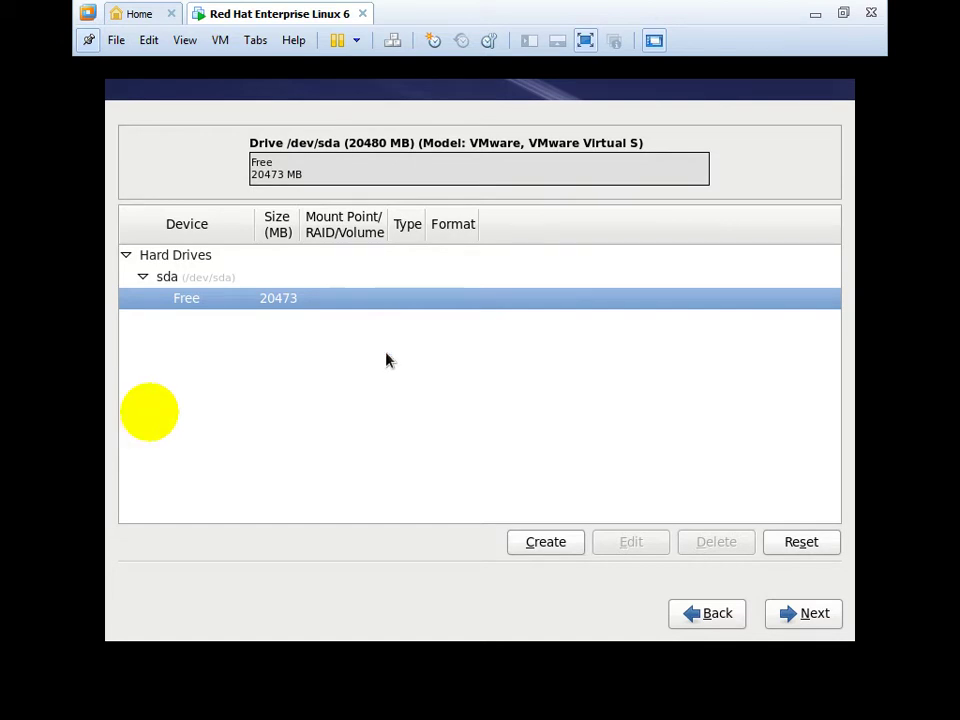
Define a new standard partition with mount point / and a size of 4000 MB.
left_click(527, 546)
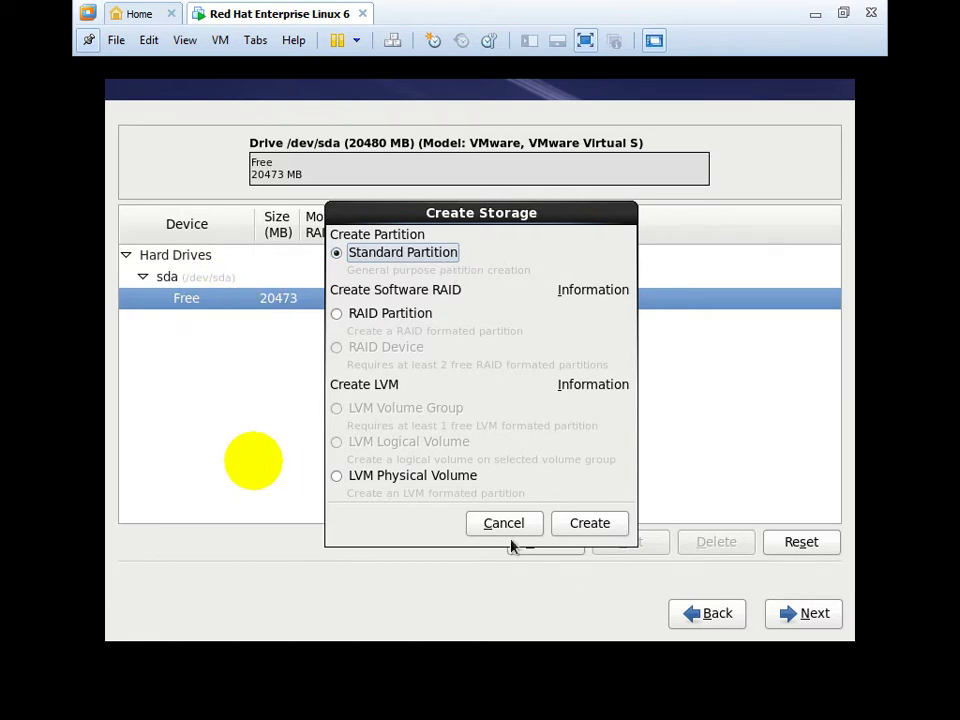
left_click(591, 528)
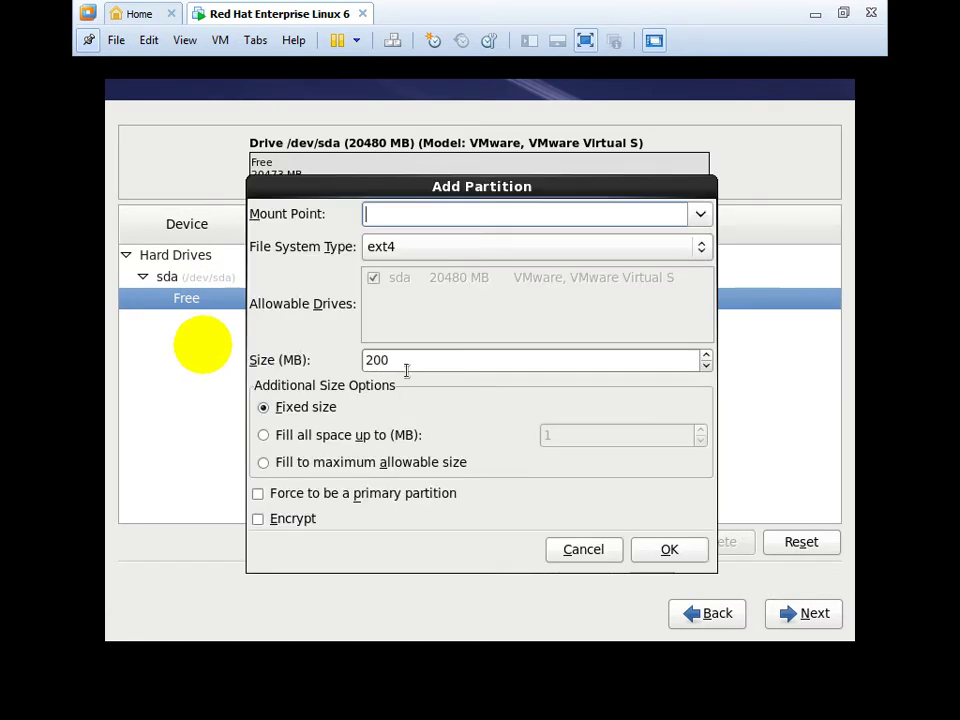
left_click(699, 215)
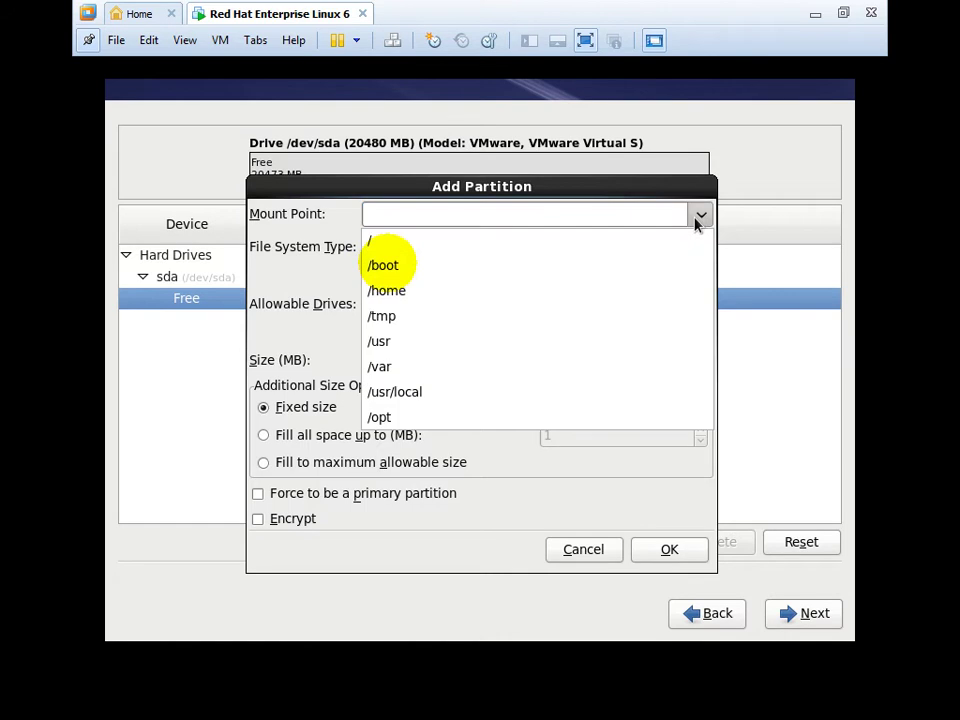
left_click(490, 251)
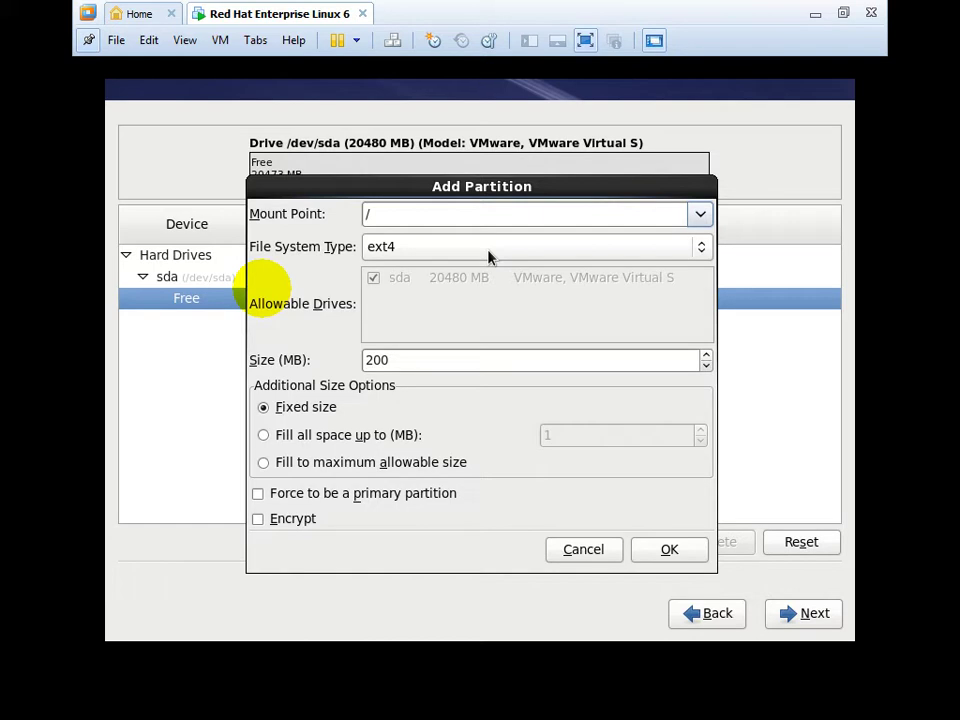
left_click(413, 362)
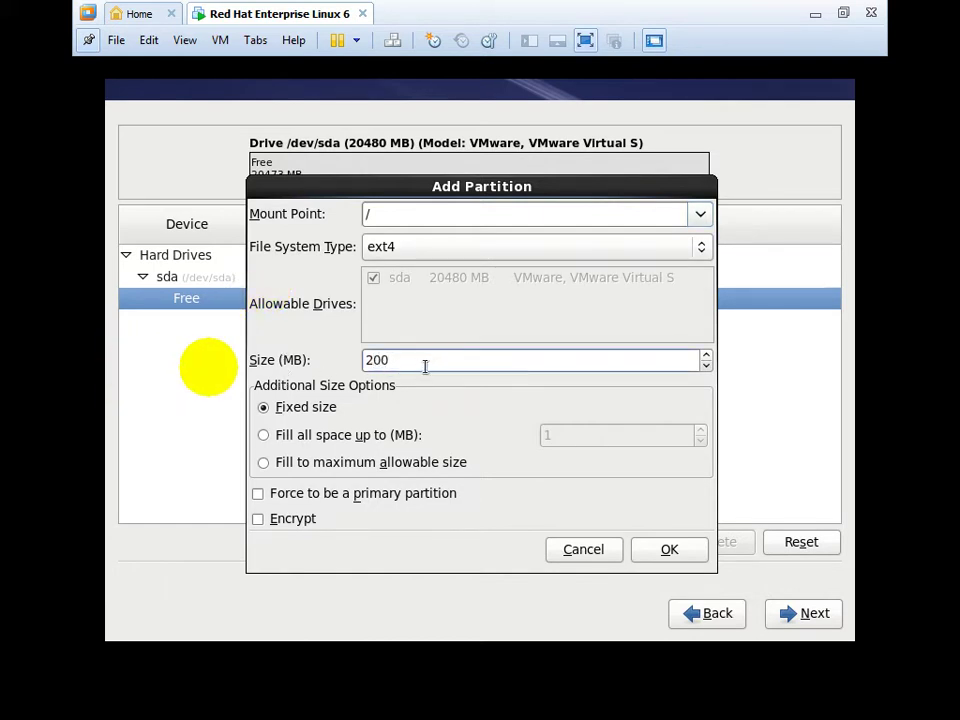
left_click_drag(424, 366, 347, 362)
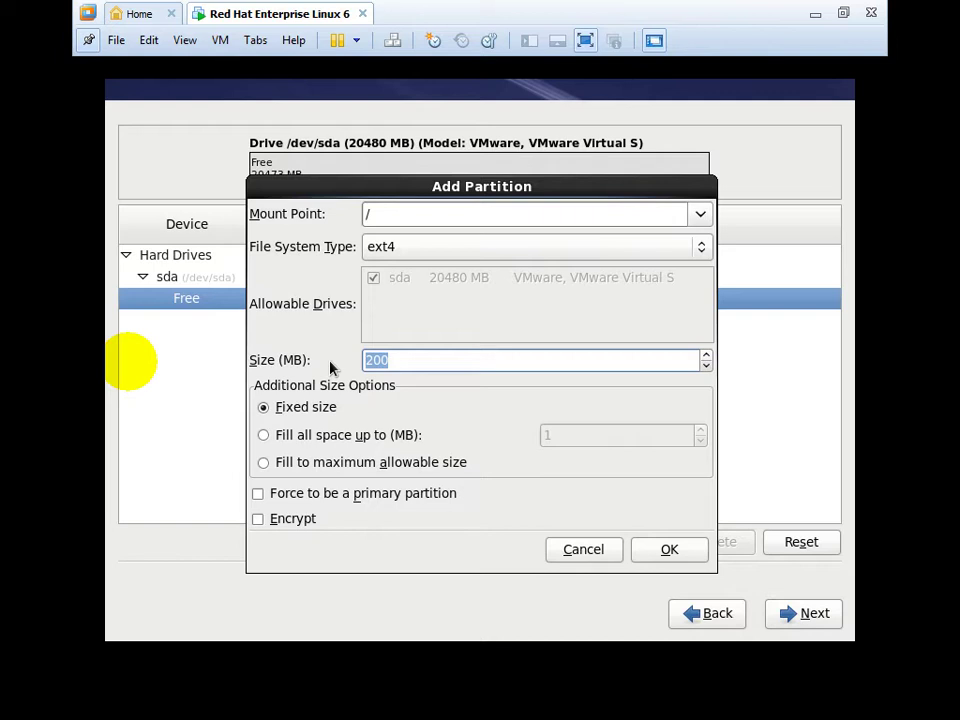
type("4000")
Add the 4000 MB ext4 root partition at / and select the remaining 16479 MB free space.
left_click(698, 218)
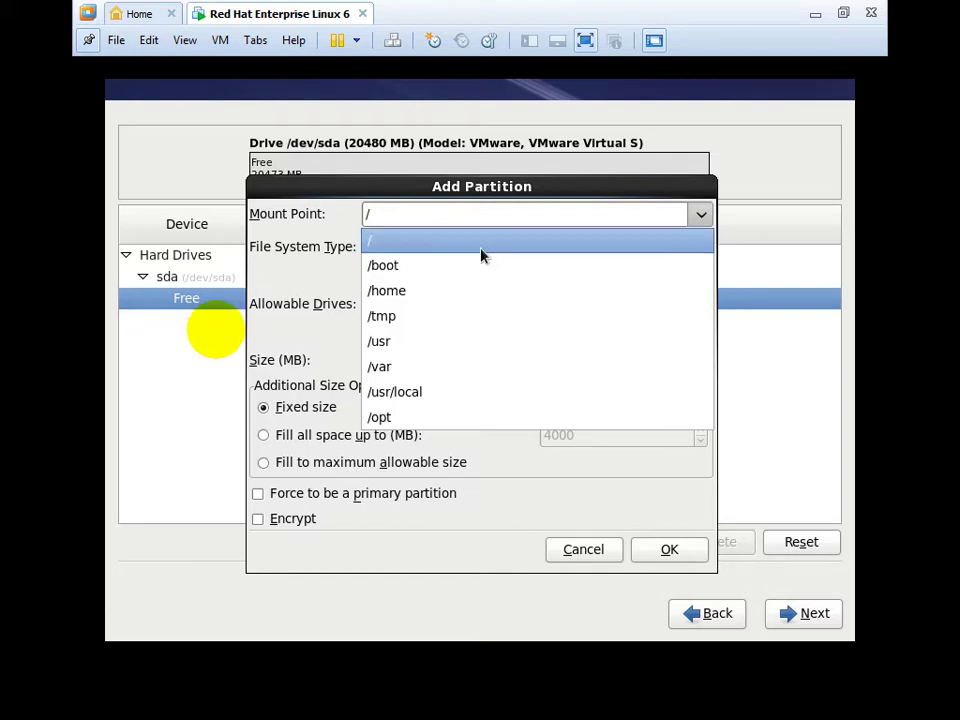
left_click(601, 203)
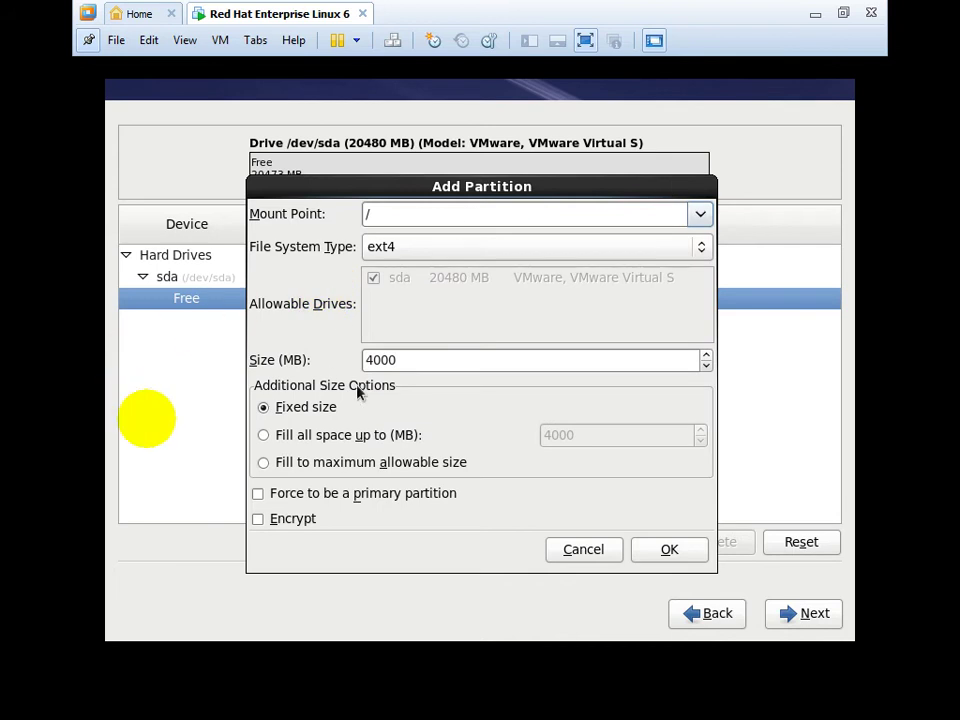
left_click(662, 558)
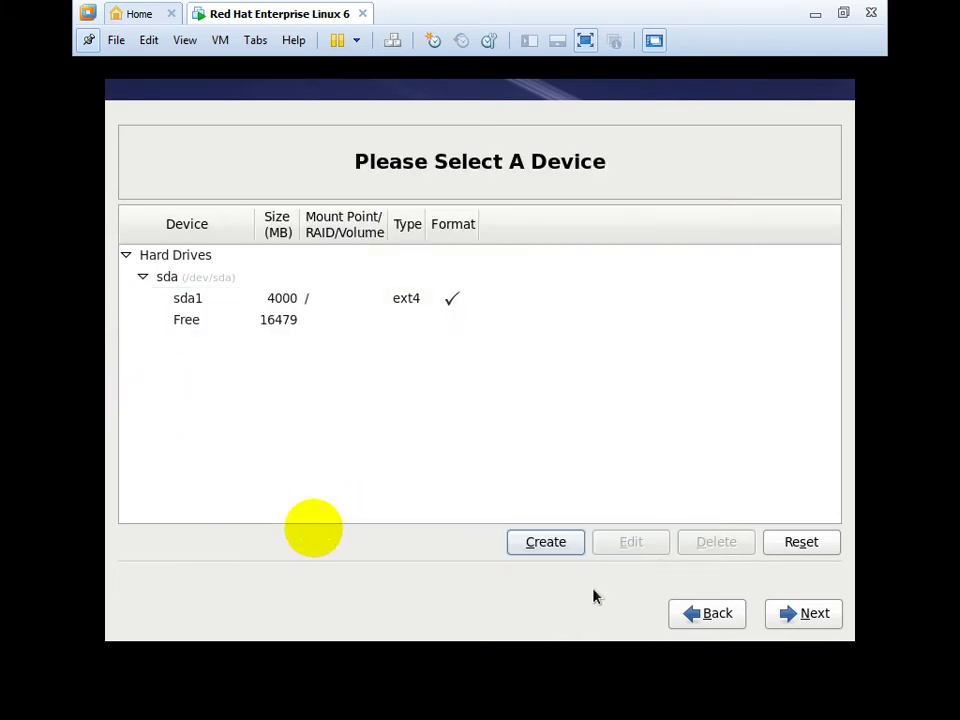
left_click(291, 319)
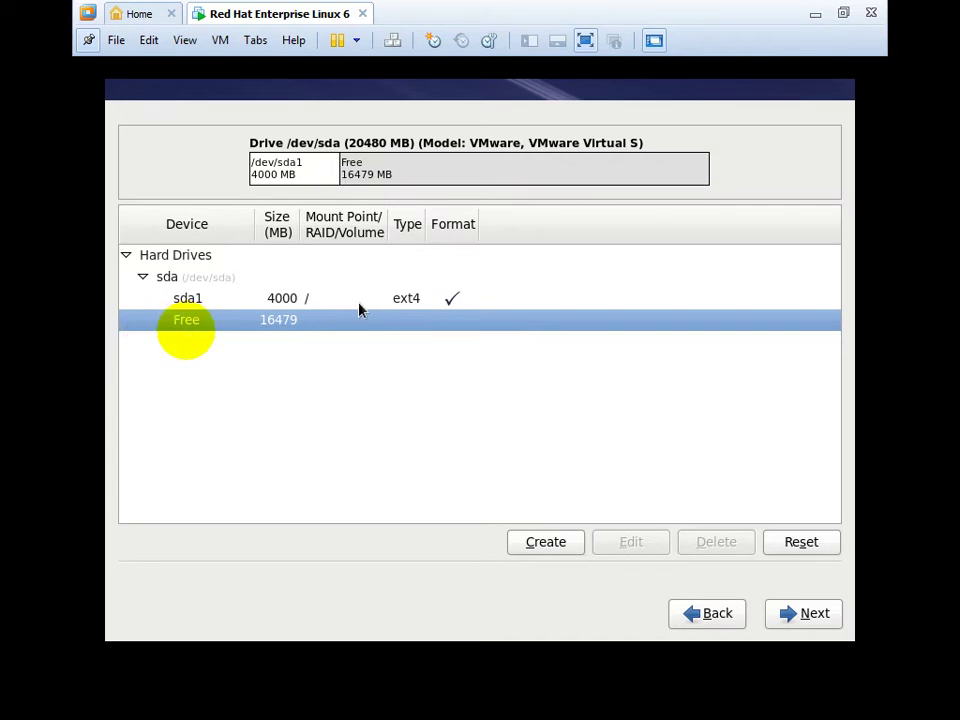
Start a second standard partition in the free space with mount point /boot.
left_click(562, 550)
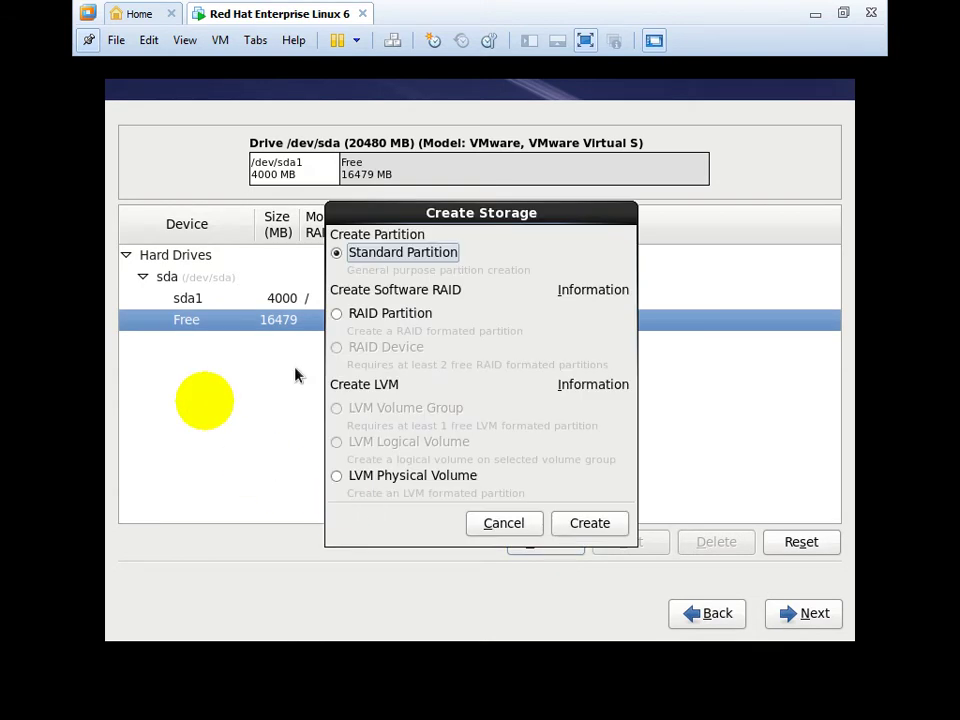
left_click(598, 532)
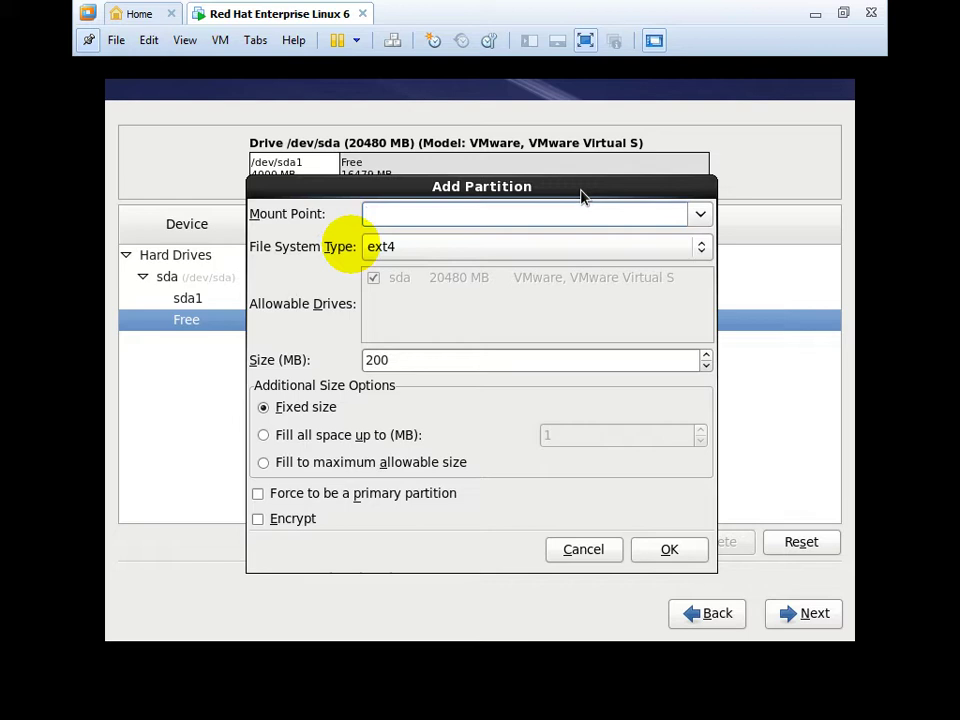
left_click(700, 214)
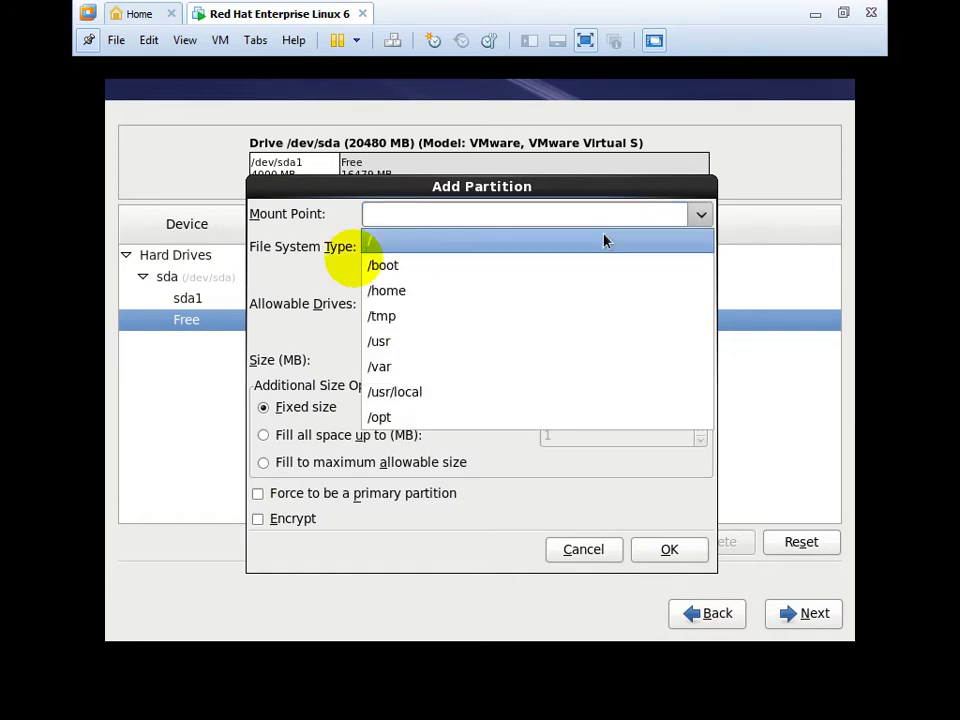
left_click(426, 266)
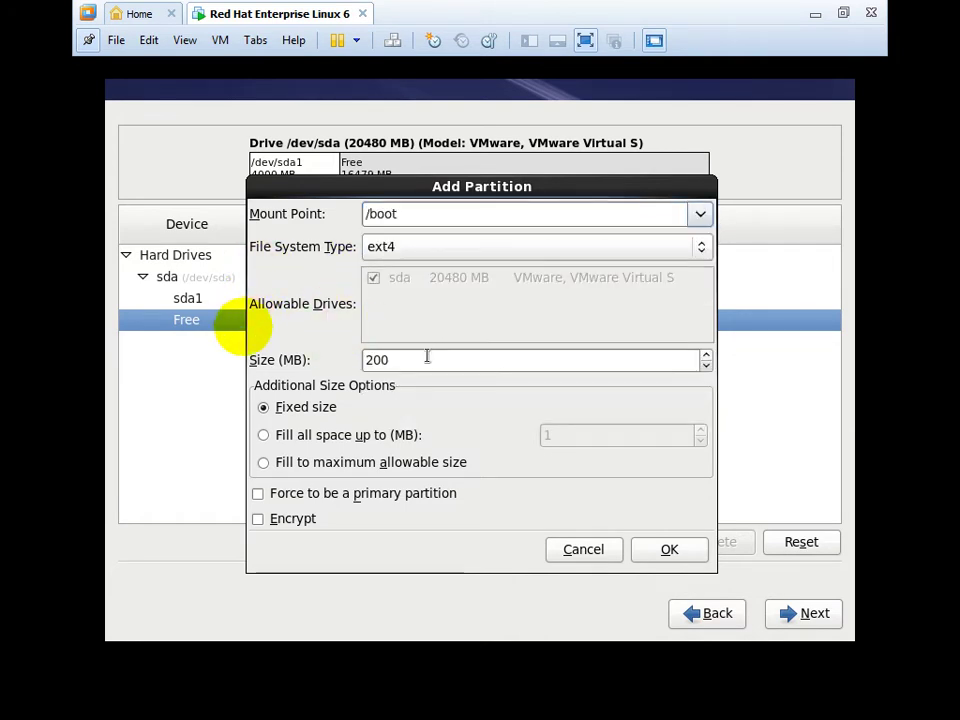
Change the /boot partition size from 200 to 10000 MB and add it.
left_click_drag(427, 356, 289, 360)
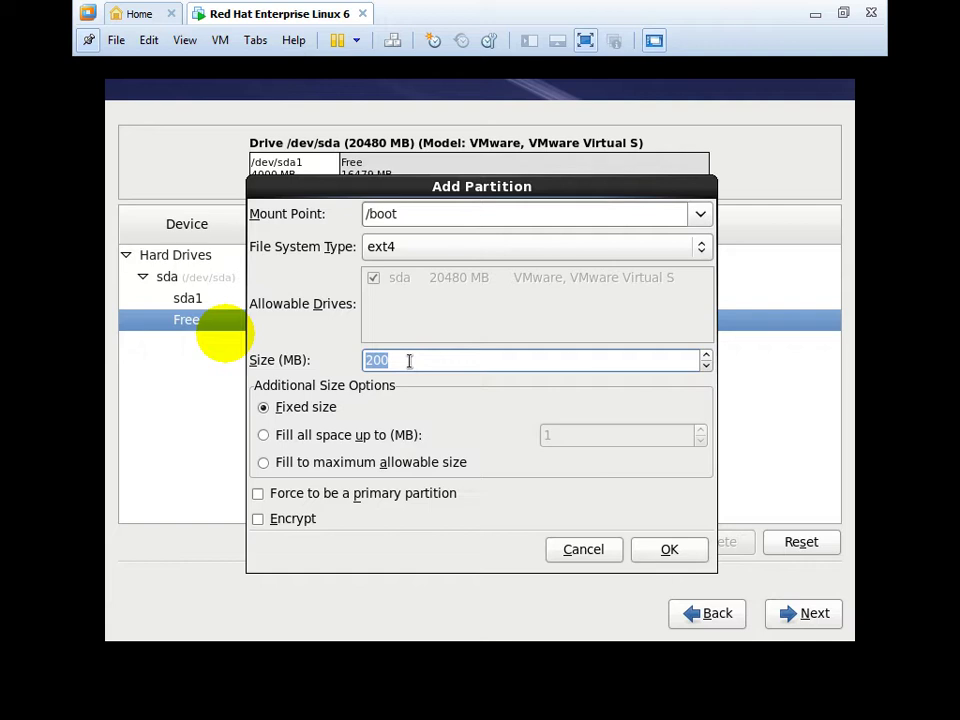
key("BackSpace")
type("10000")
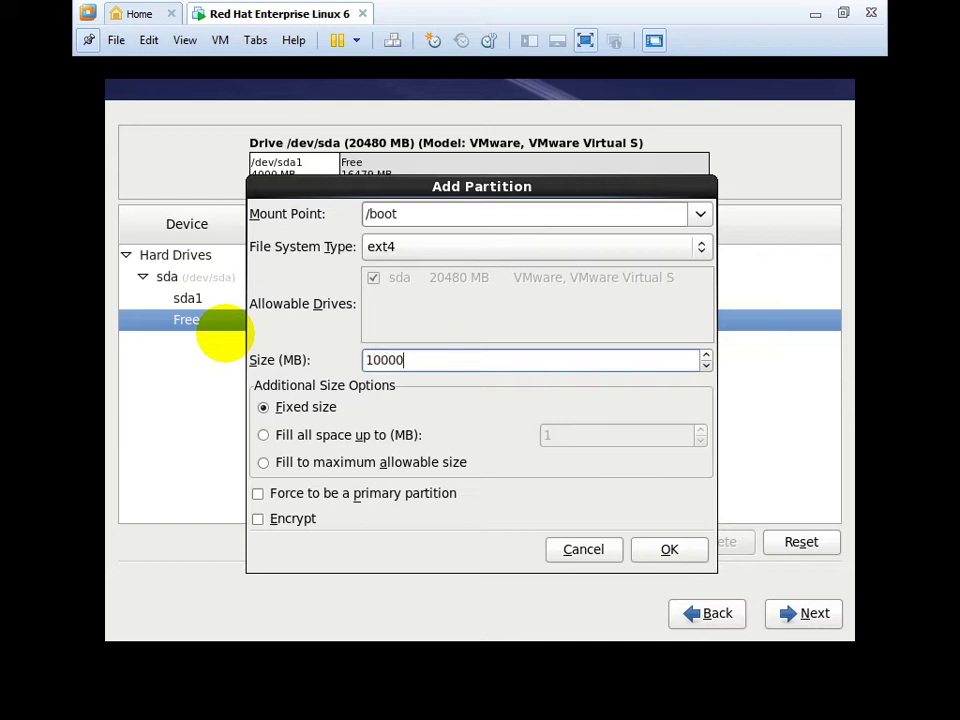
left_click(677, 557)
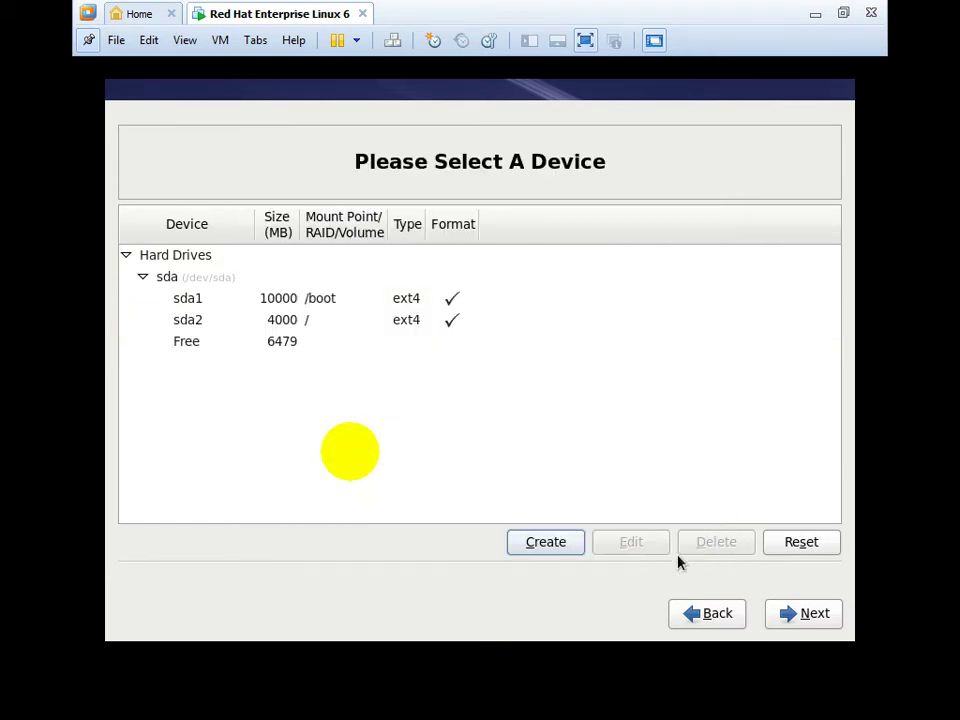
Create a 1024 MB standard swap partition in the remaining free space.
left_click(310, 350)
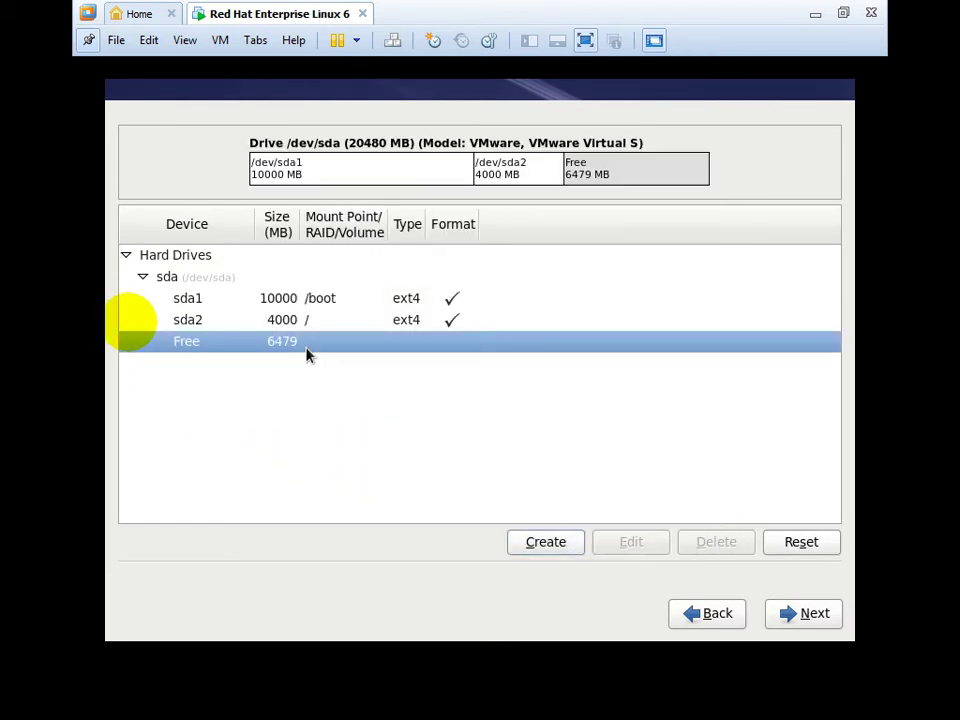
left_click(543, 551)
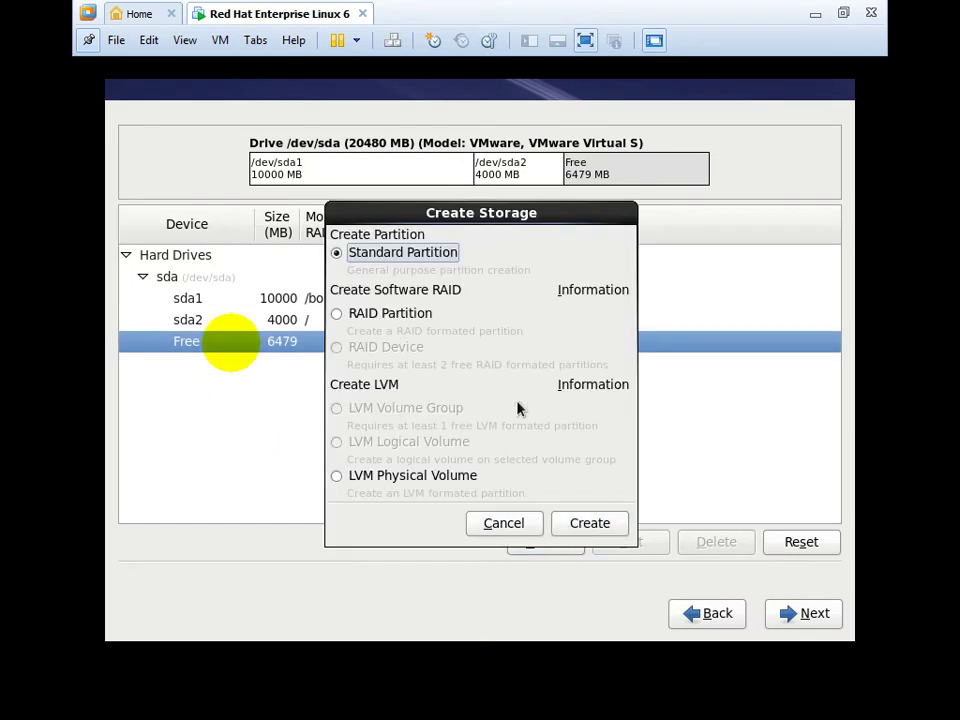
left_click(592, 530)
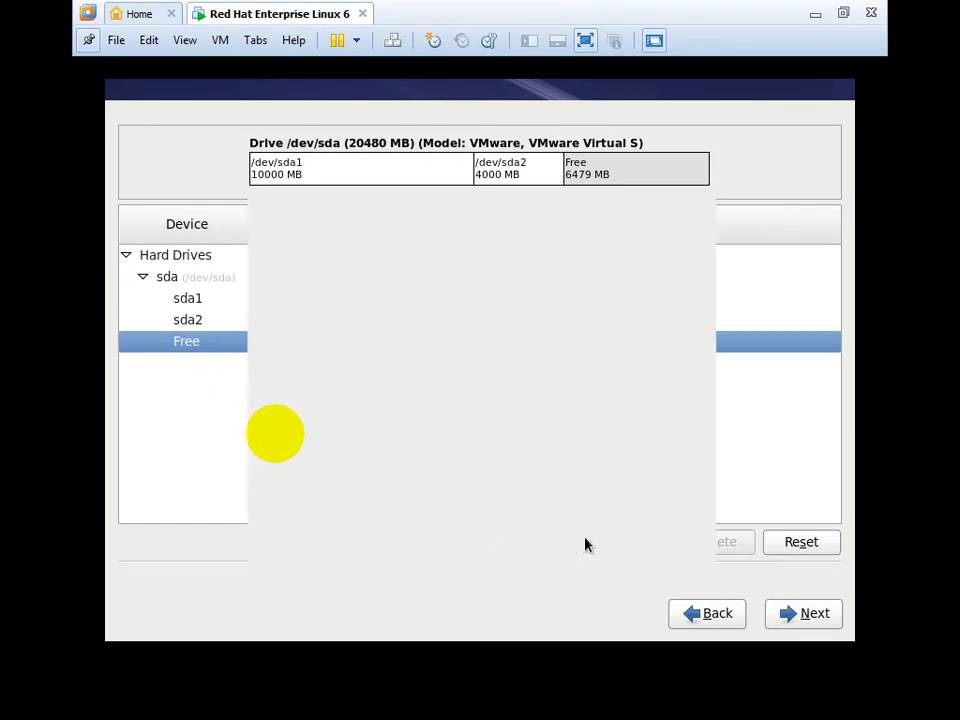
left_click(455, 248)
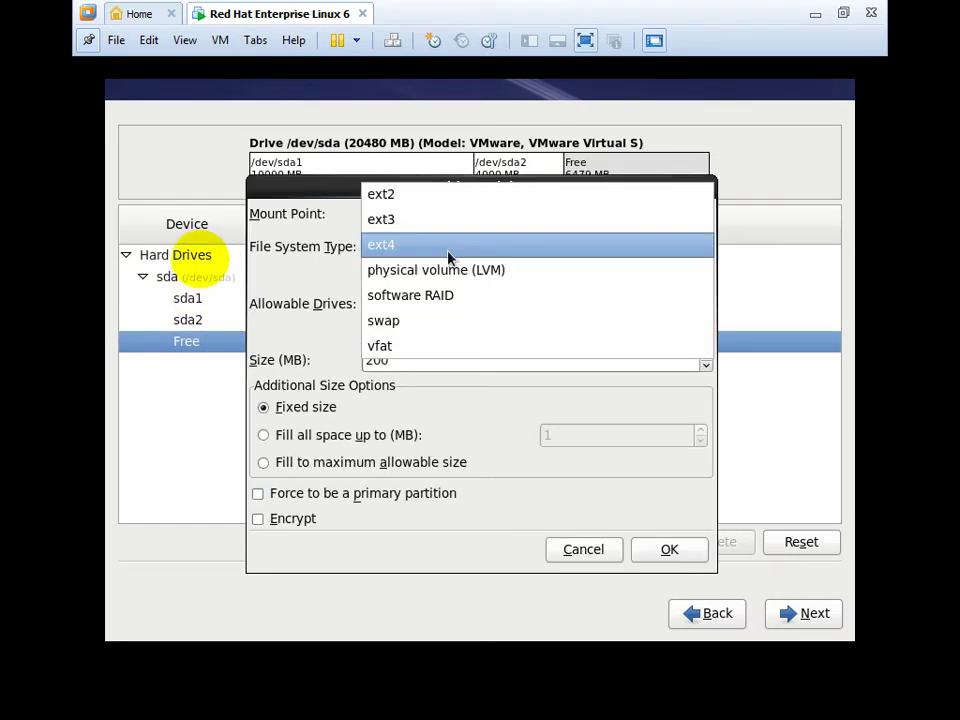
left_click(424, 322)
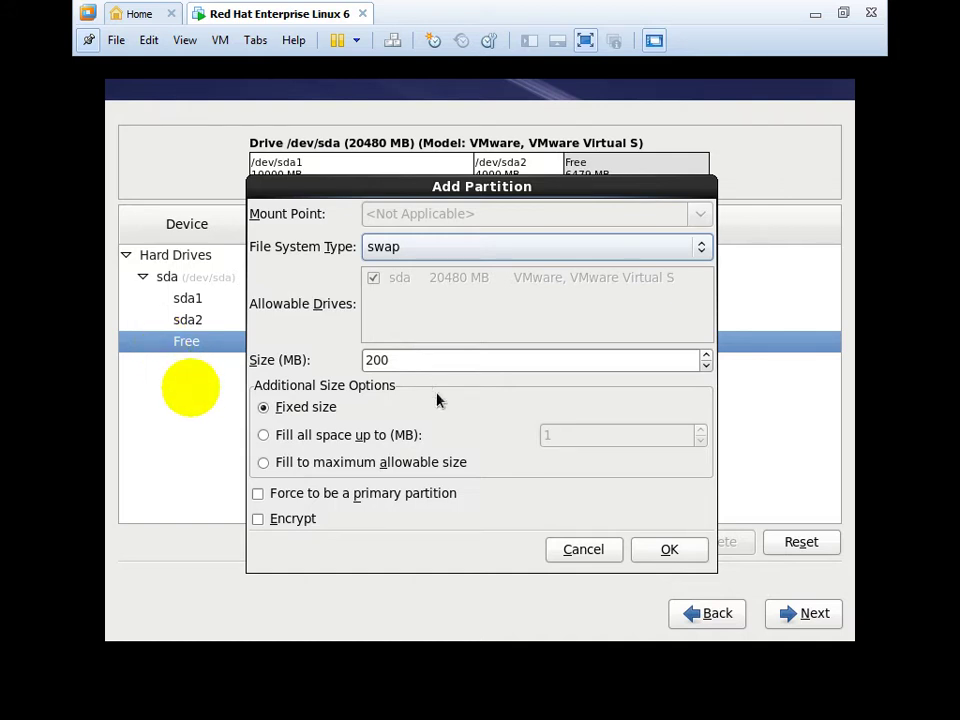
left_click_drag(404, 362, 258, 368)
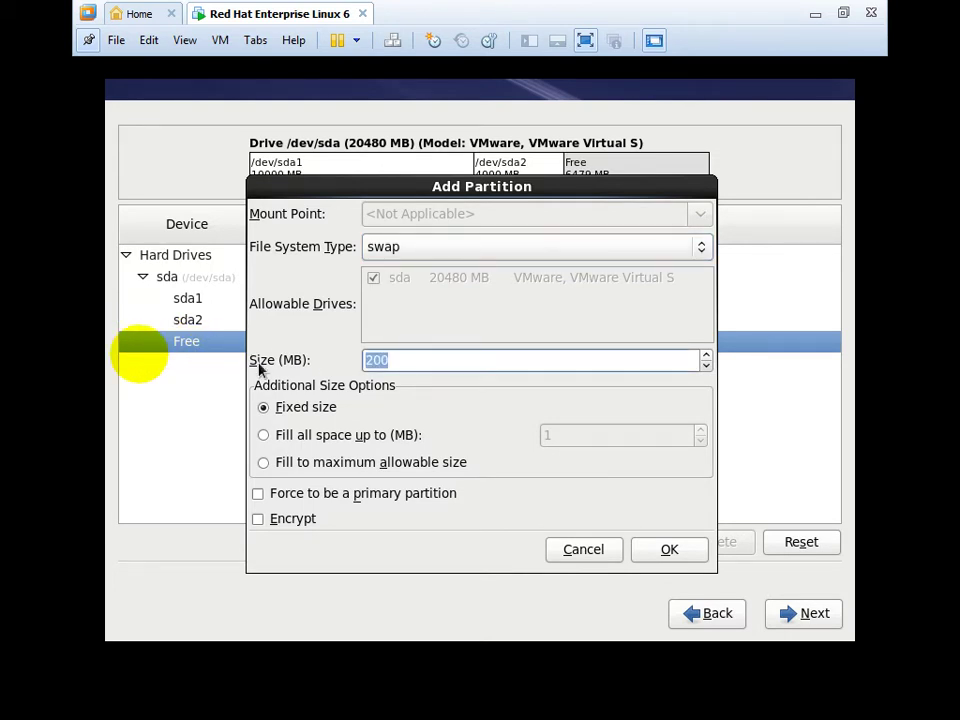
type("1024")
left_click(660, 556)
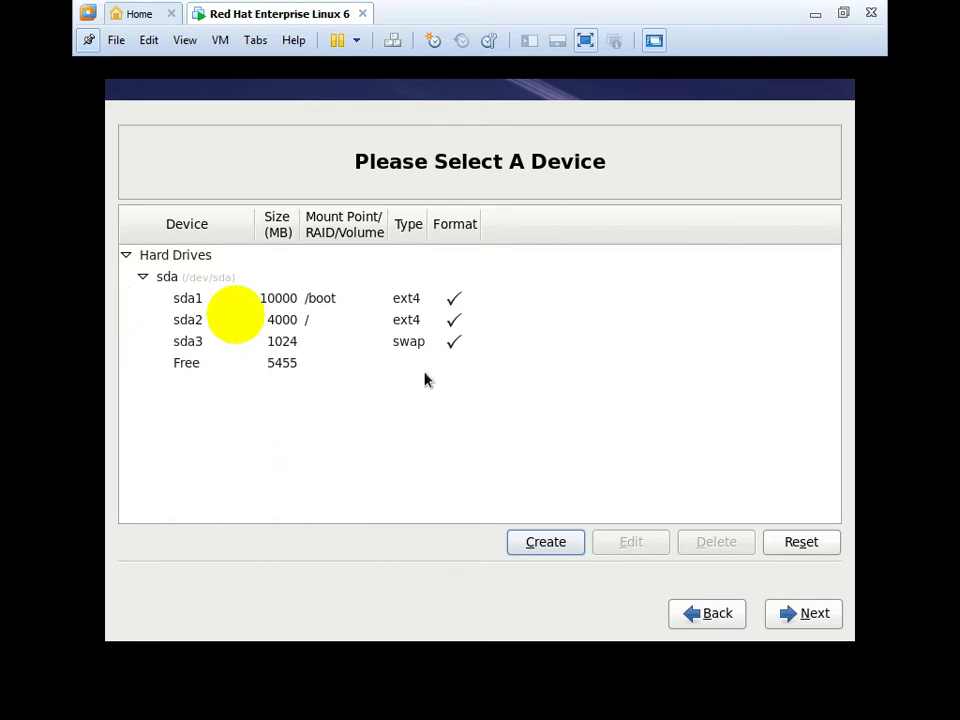
Proceed with the finished layout, accepting the /dev/sda format warning and writing changes to disk.
left_click(407, 344)
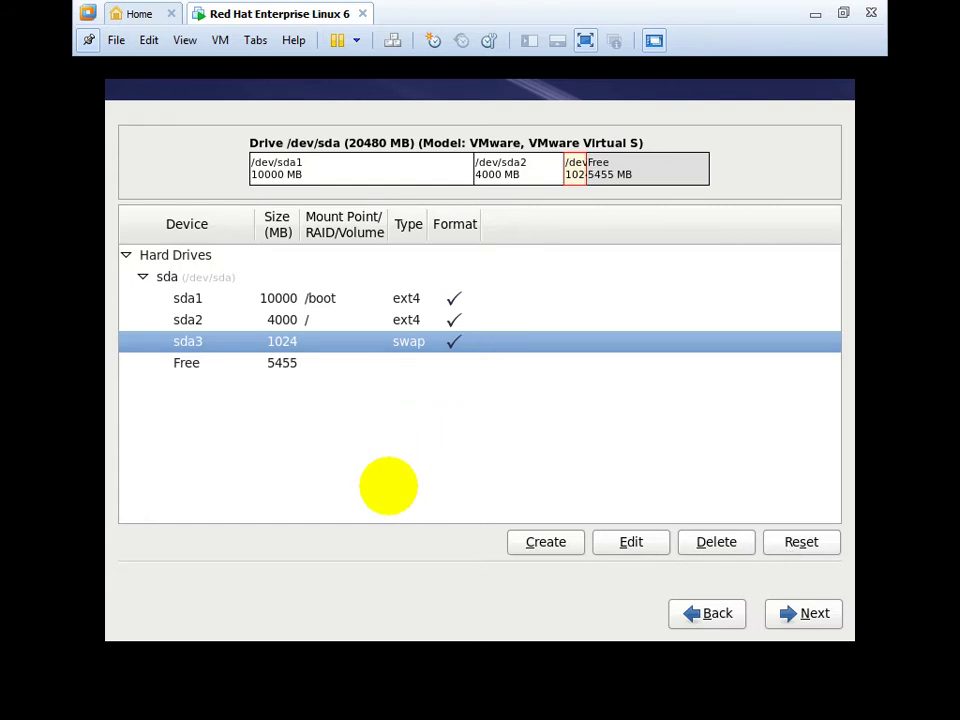
left_click(801, 614)
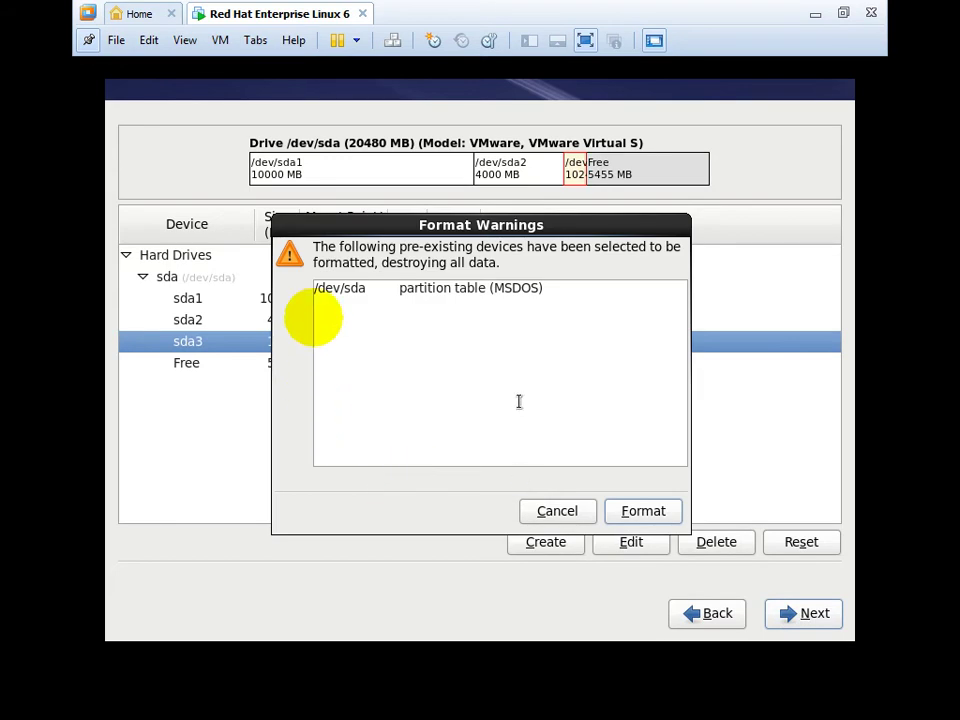
left_click_drag(525, 221, 452, 150)
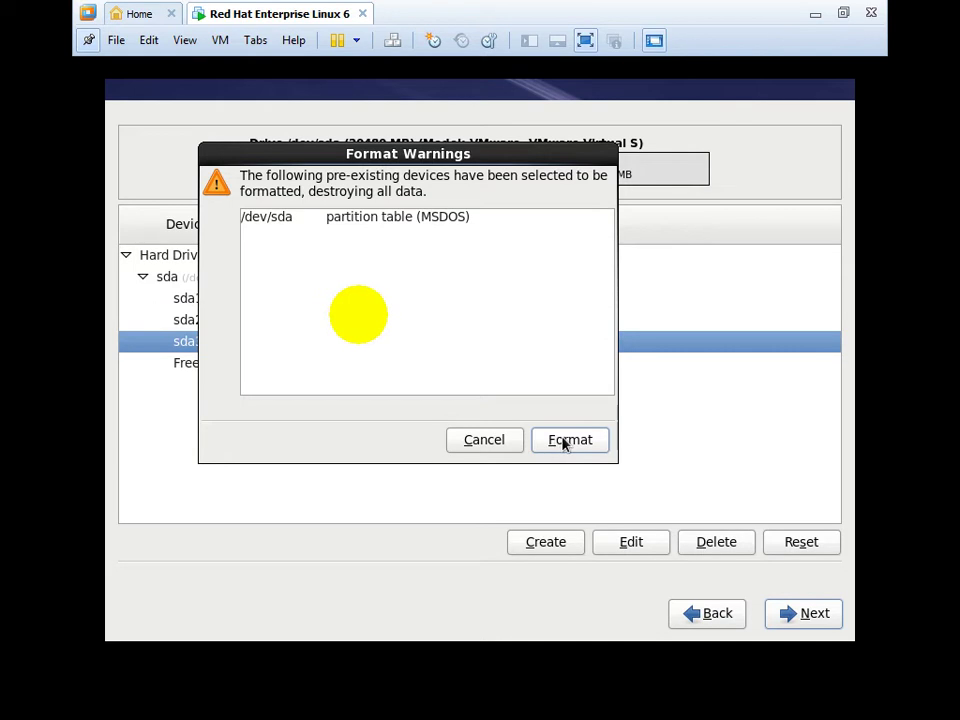
left_click(562, 441)
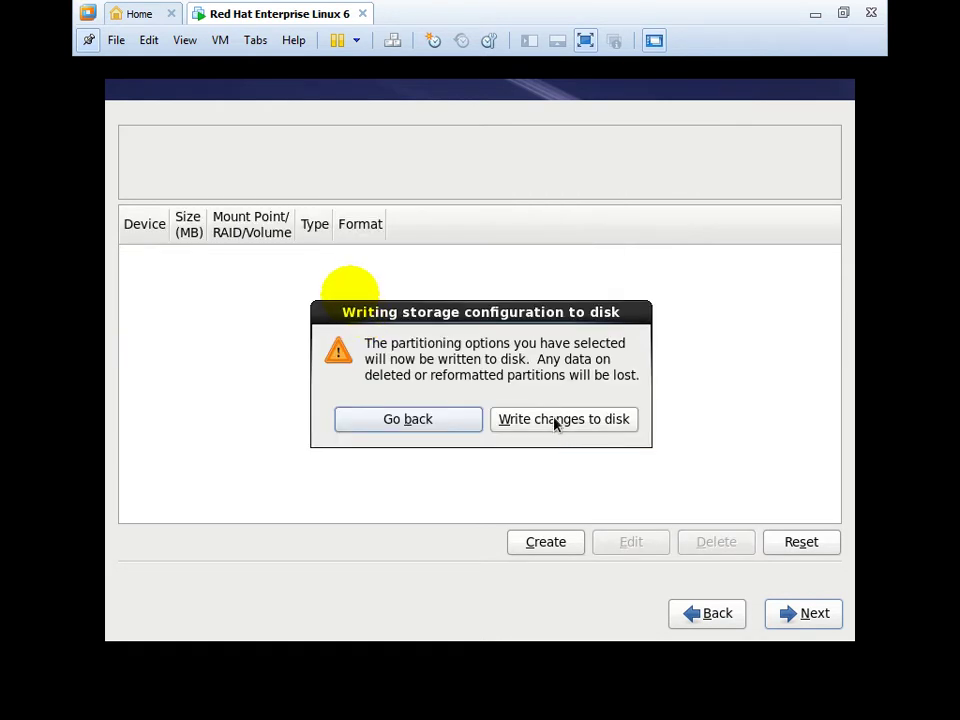
left_click(556, 424)
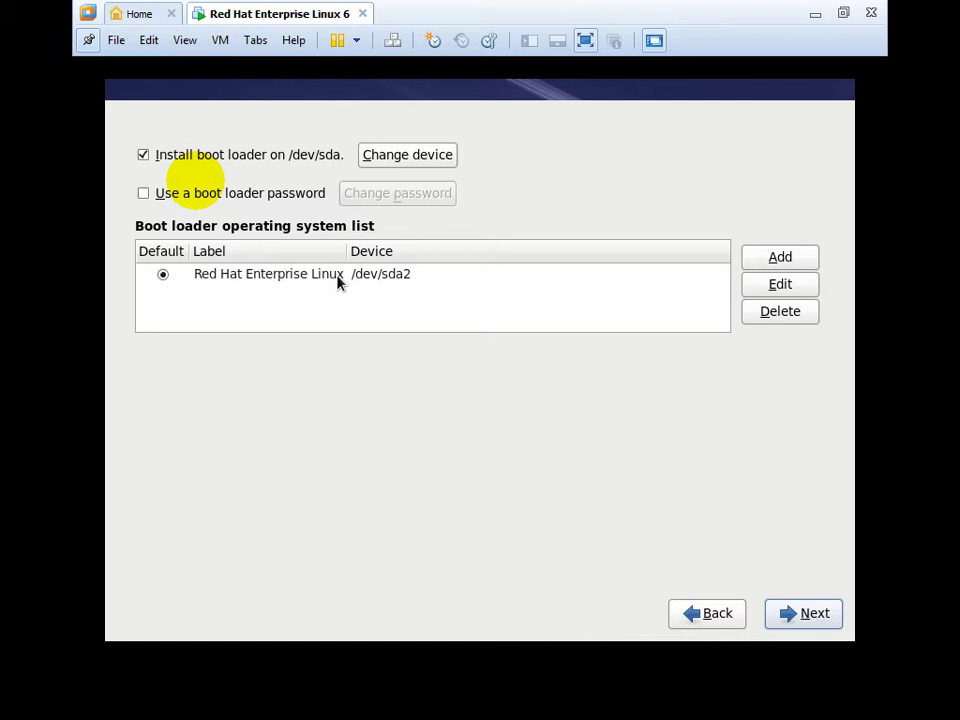
left_click(337, 283)
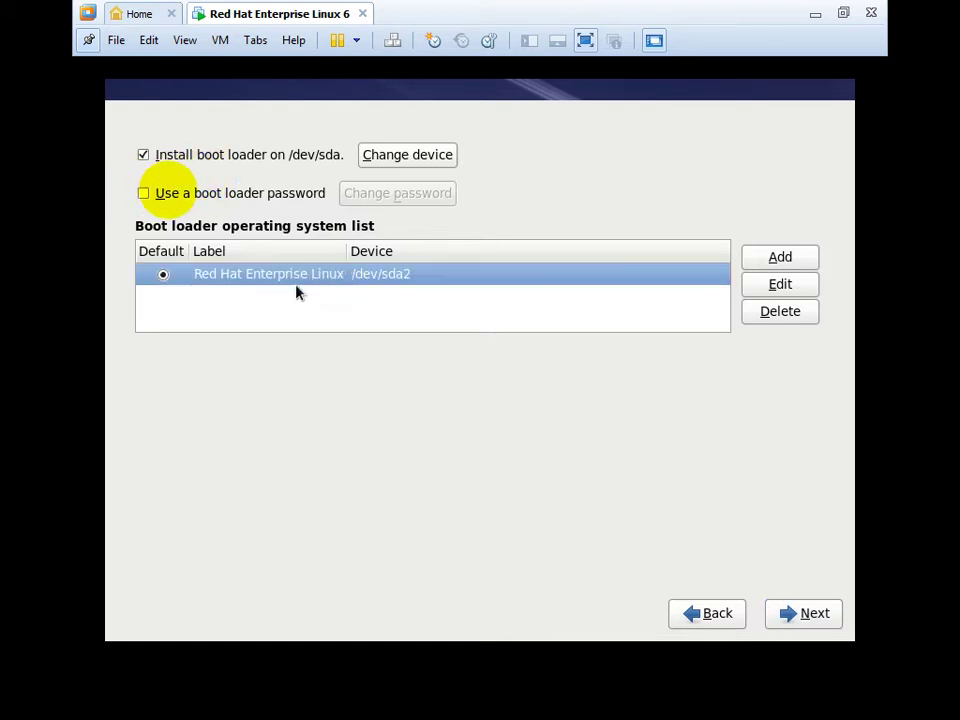
left_click(776, 296)
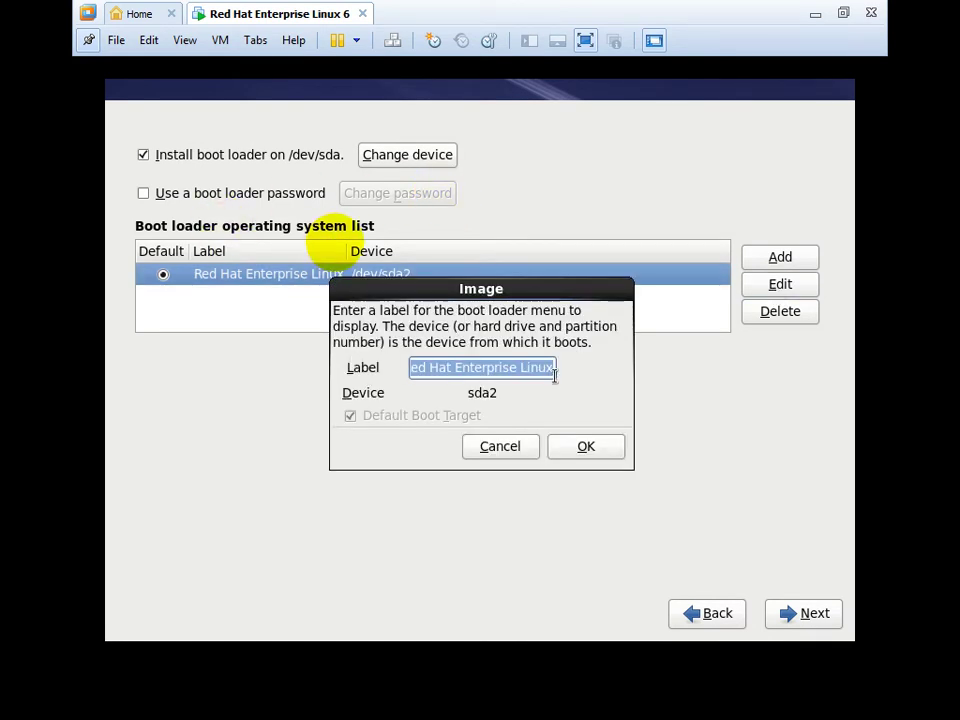
left_click(473, 448)
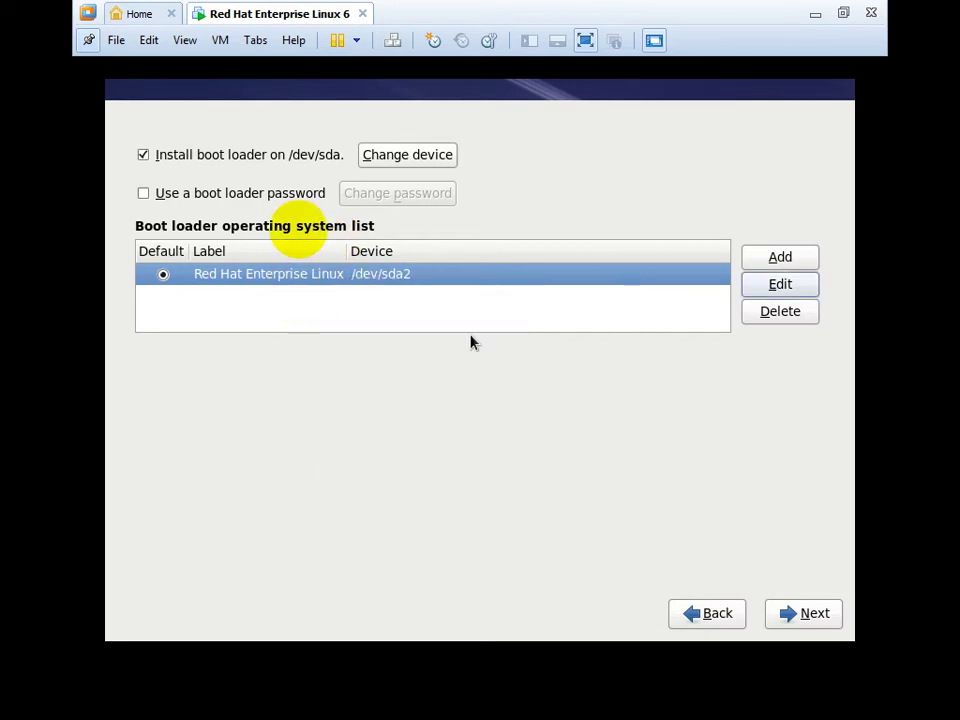
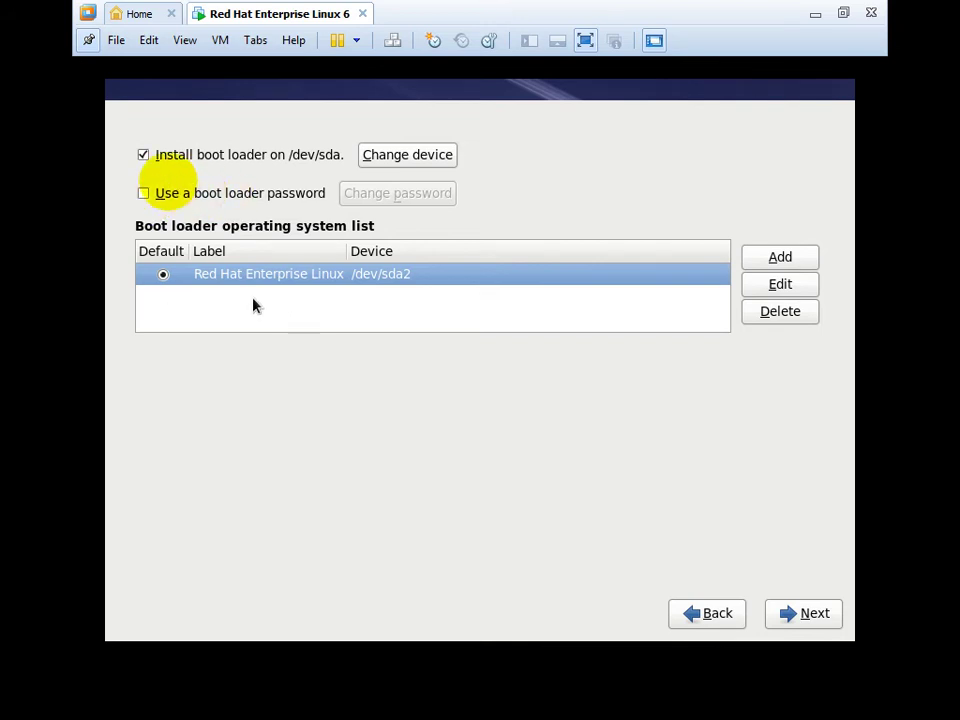
Leave the boot loader entries unchanged, cancelling the added entry, and accept the boot loader settings.
left_click(795, 257)
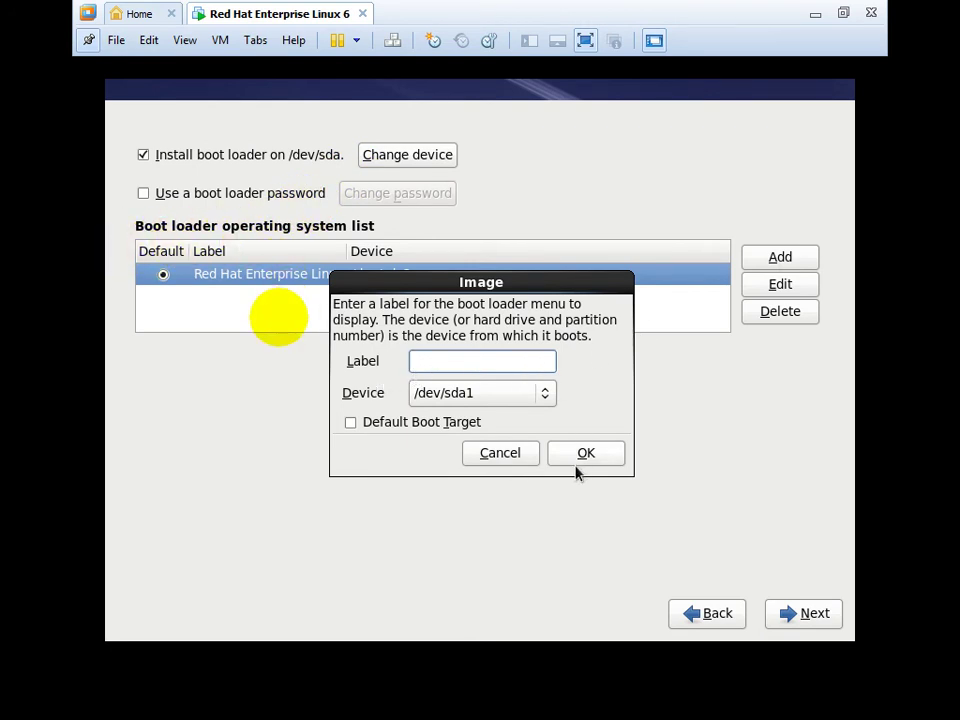
left_click(505, 461)
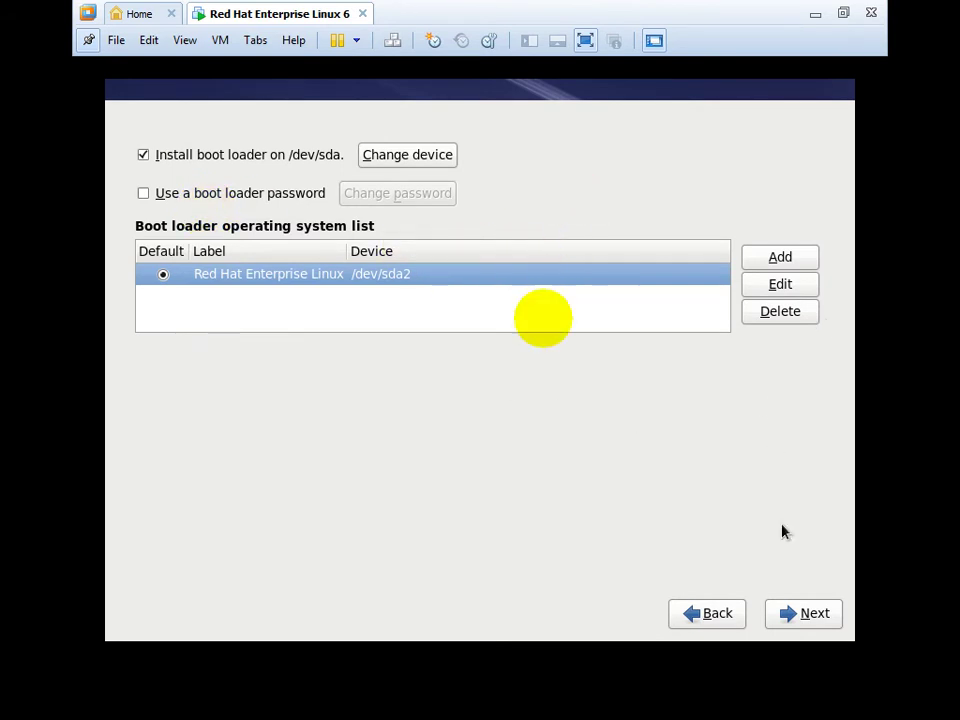
left_click(804, 614)
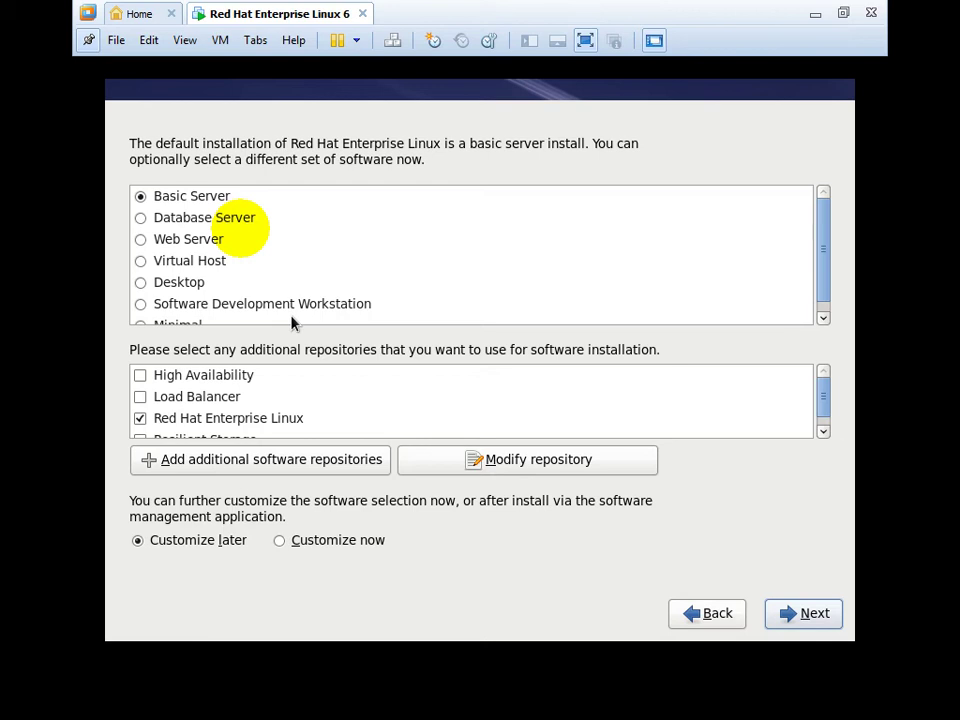
Choose the Desktop software set instead of Basic Server and start the installation.
left_click(178, 291)
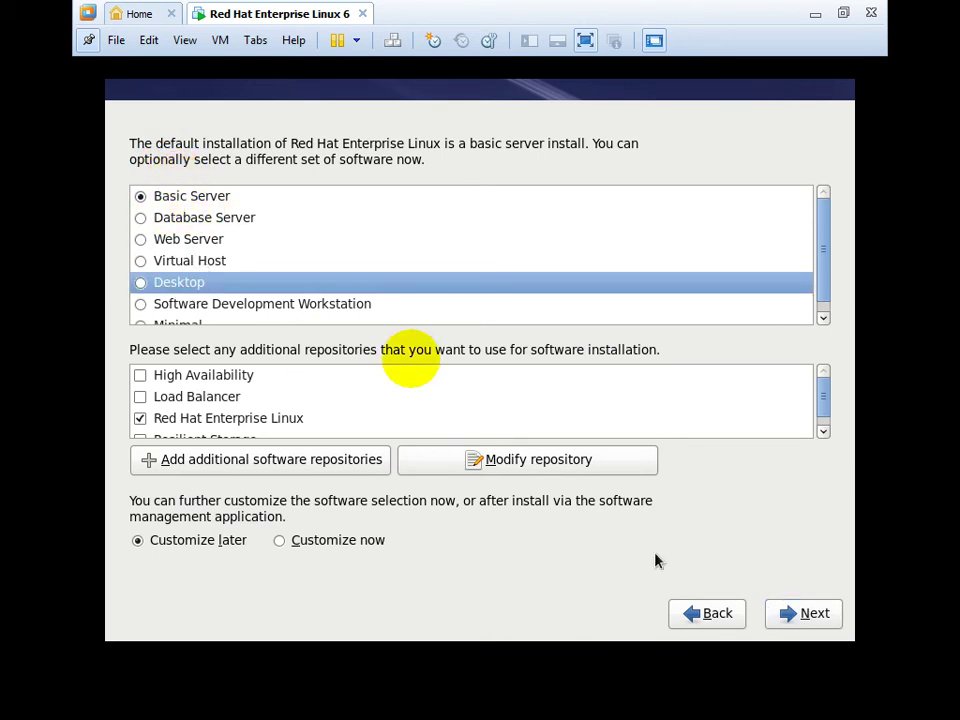
left_click(141, 284)
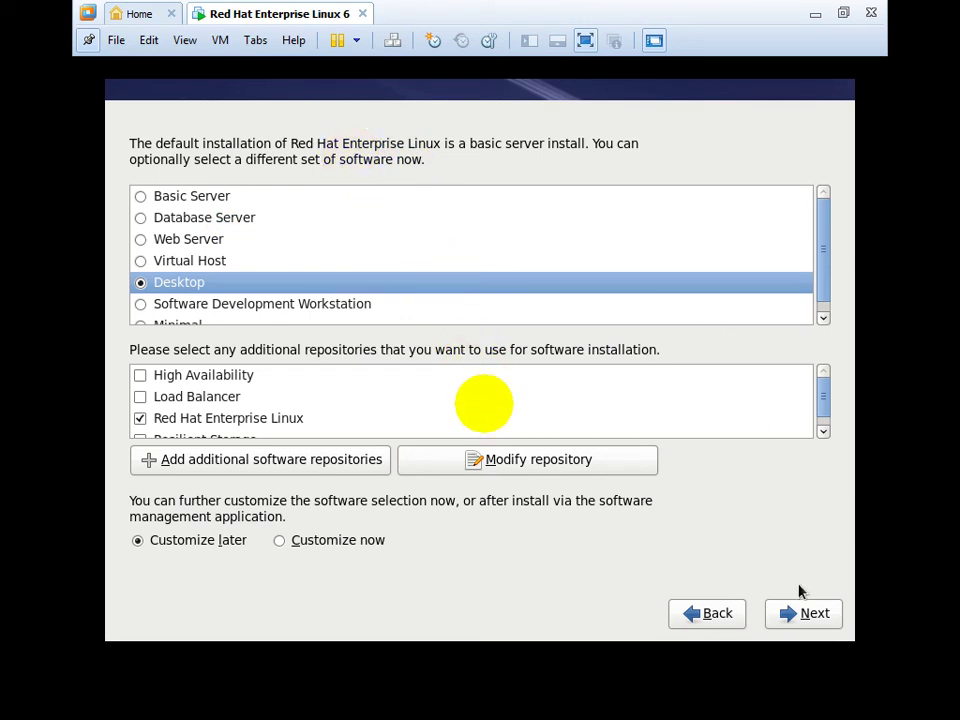
left_click(800, 618)
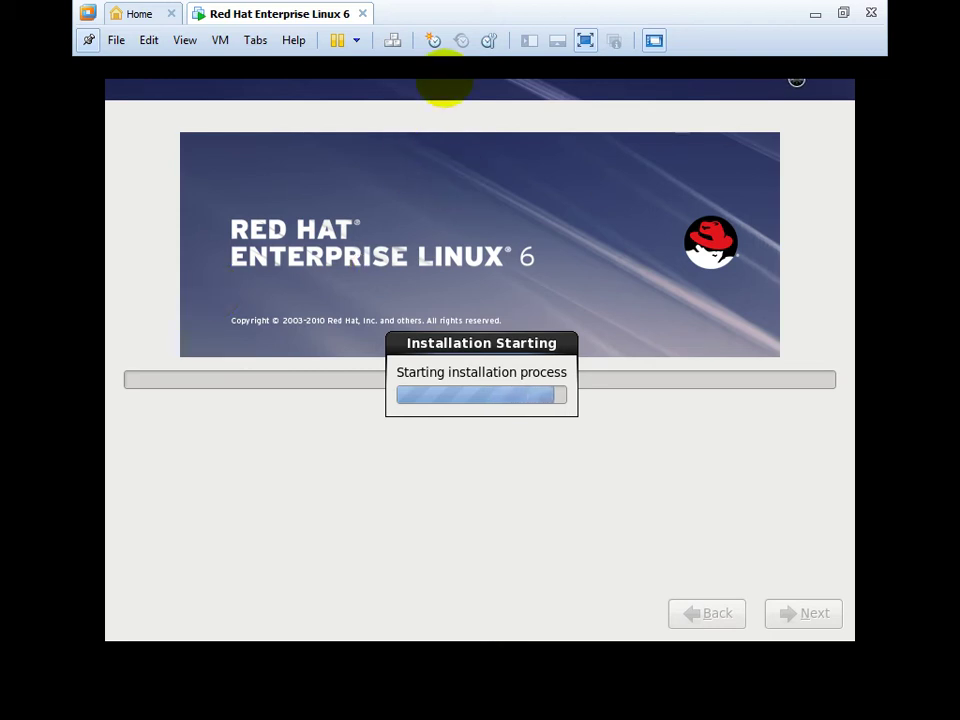
Minimize and restore the VMware window twice while the RHEL 6 packages install.
left_click(813, 16)
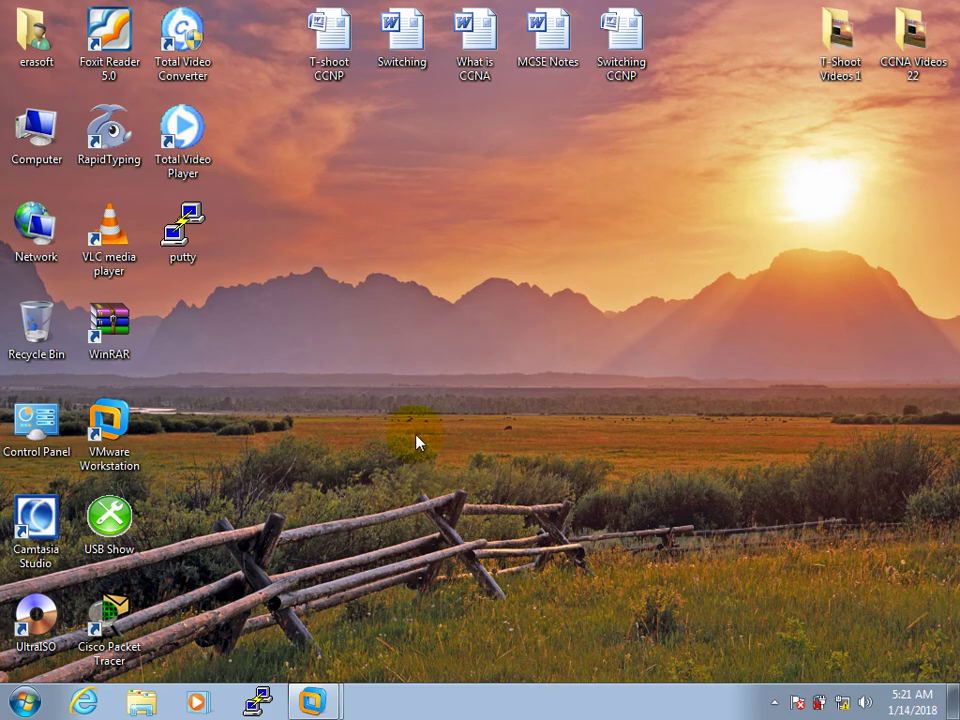
left_click(313, 698)
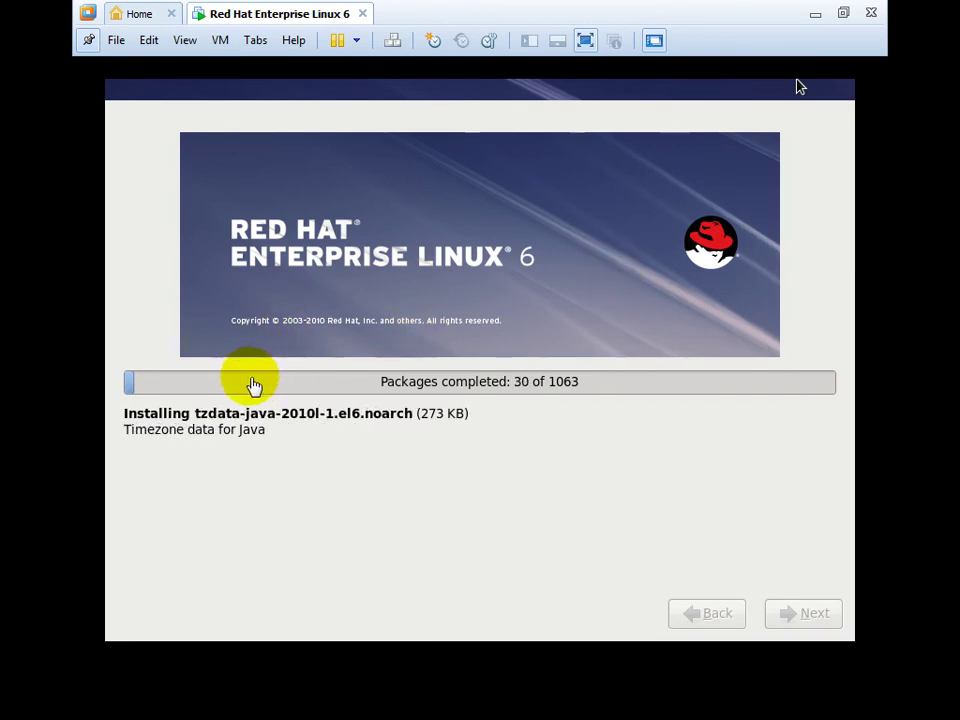
left_click(813, 17)
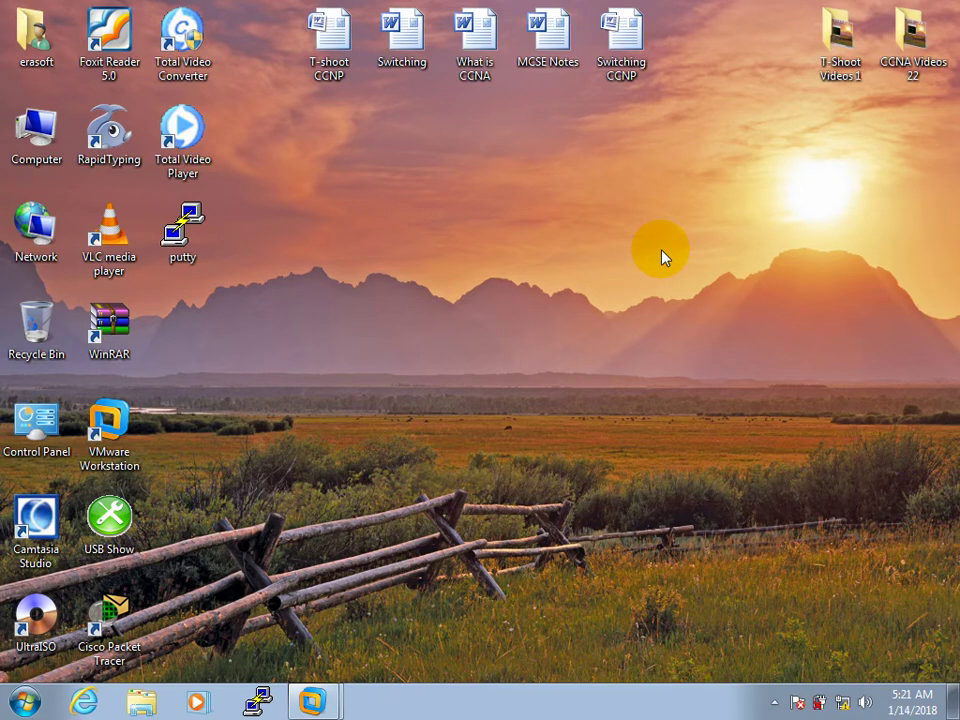
left_click(774, 702)
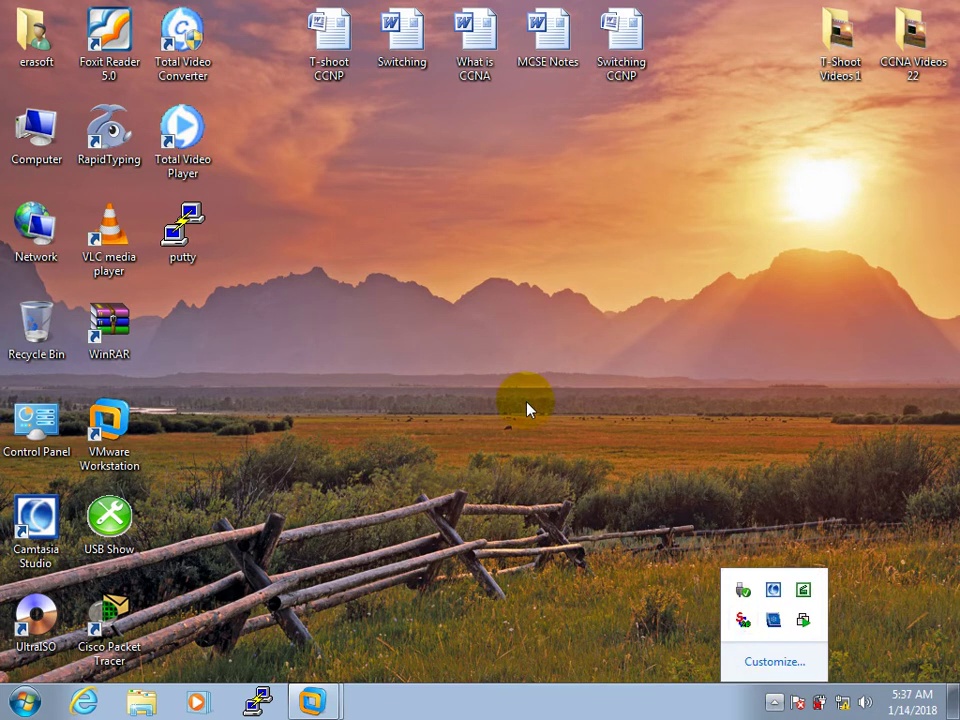
left_click(525, 396)
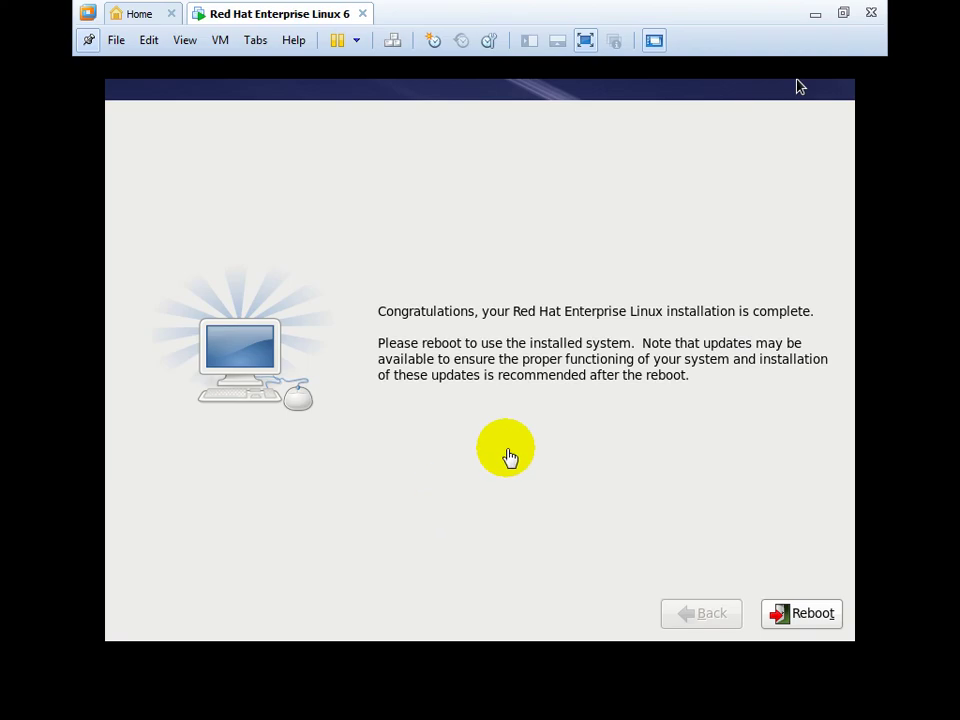
Reboot into the newly installed RHEL 6 system and move past the Setup Agent Welcome page.
left_click(806, 613)
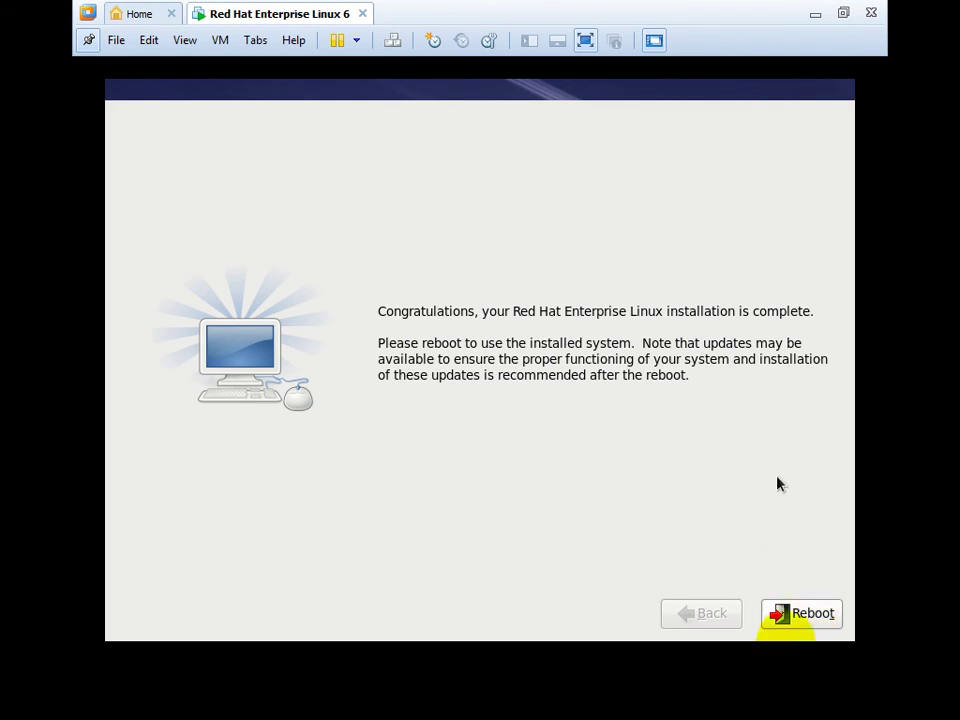
left_click(800, 613)
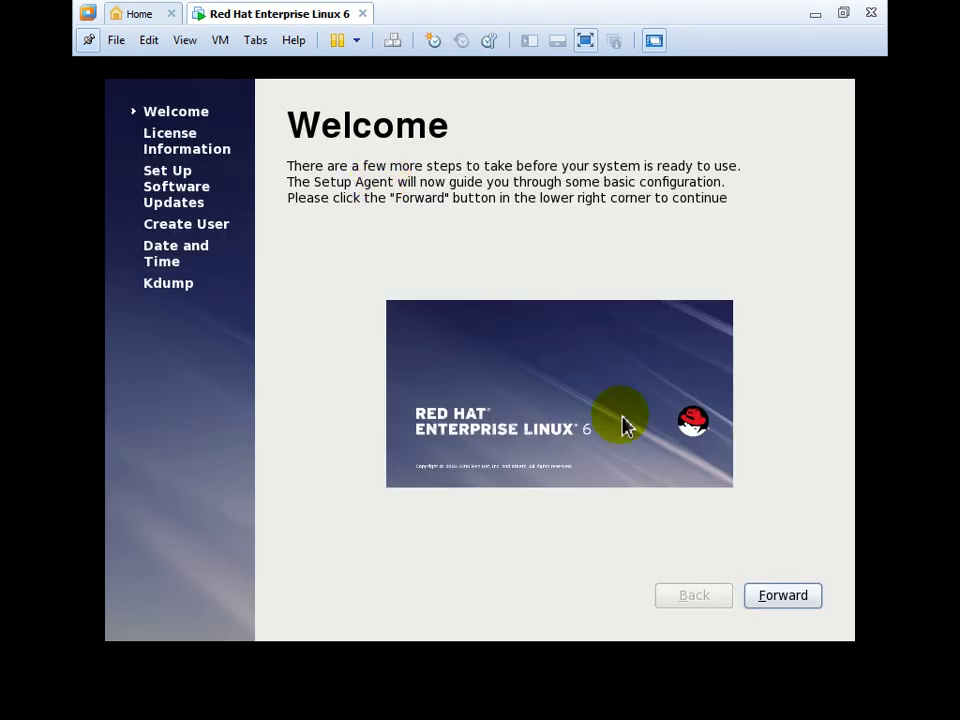
left_click(795, 602)
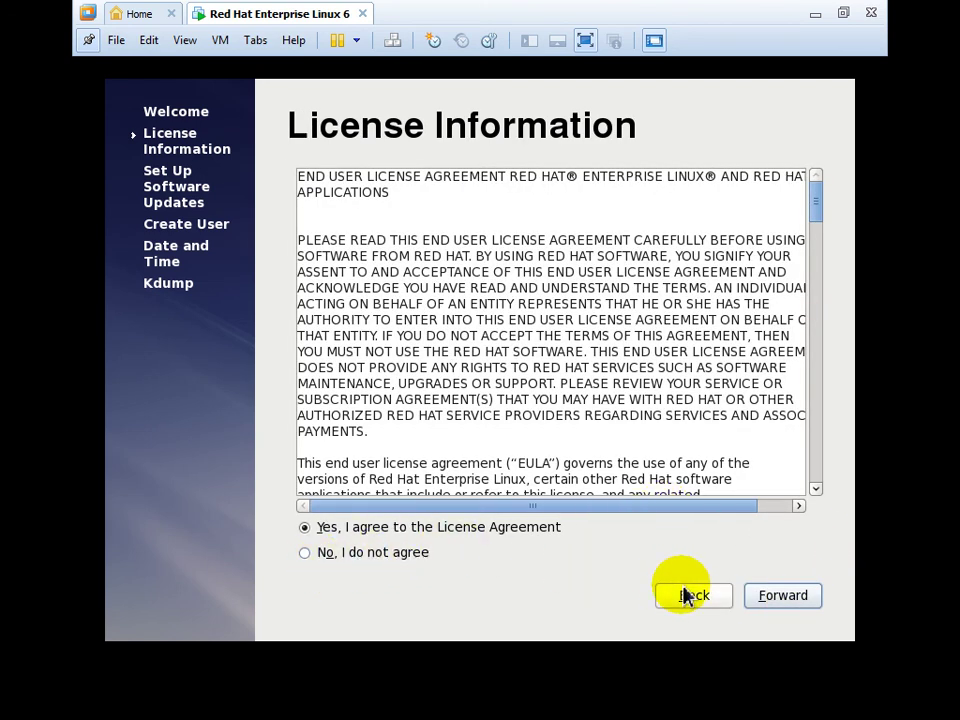
Minimize and restore the VM window, then select 'No, I do not agree' on License Information.
left_click(815, 14)
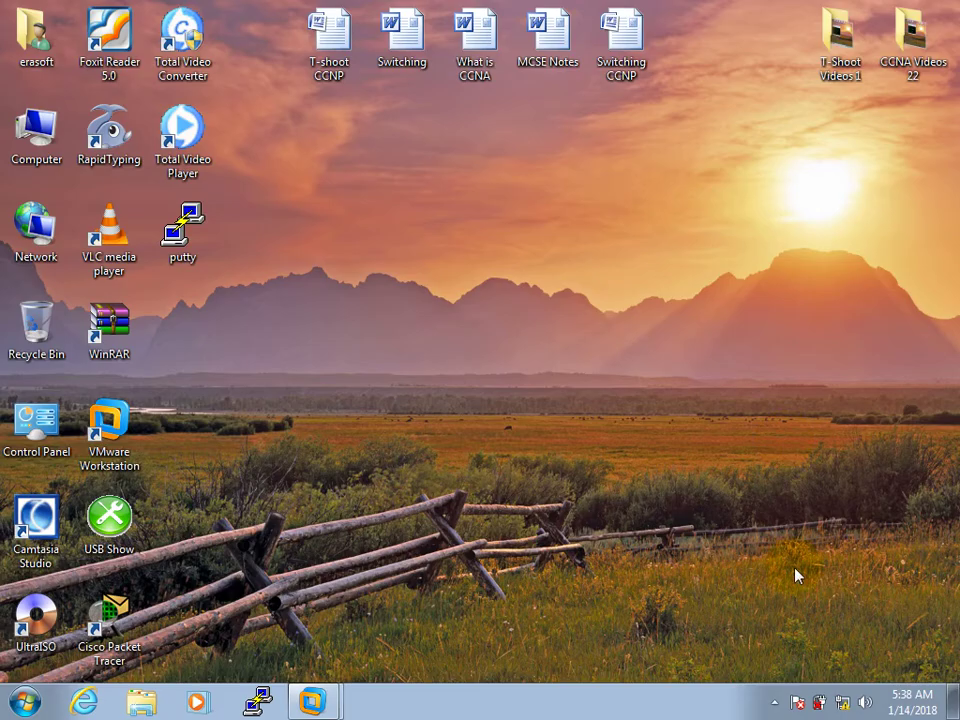
left_click(775, 702)
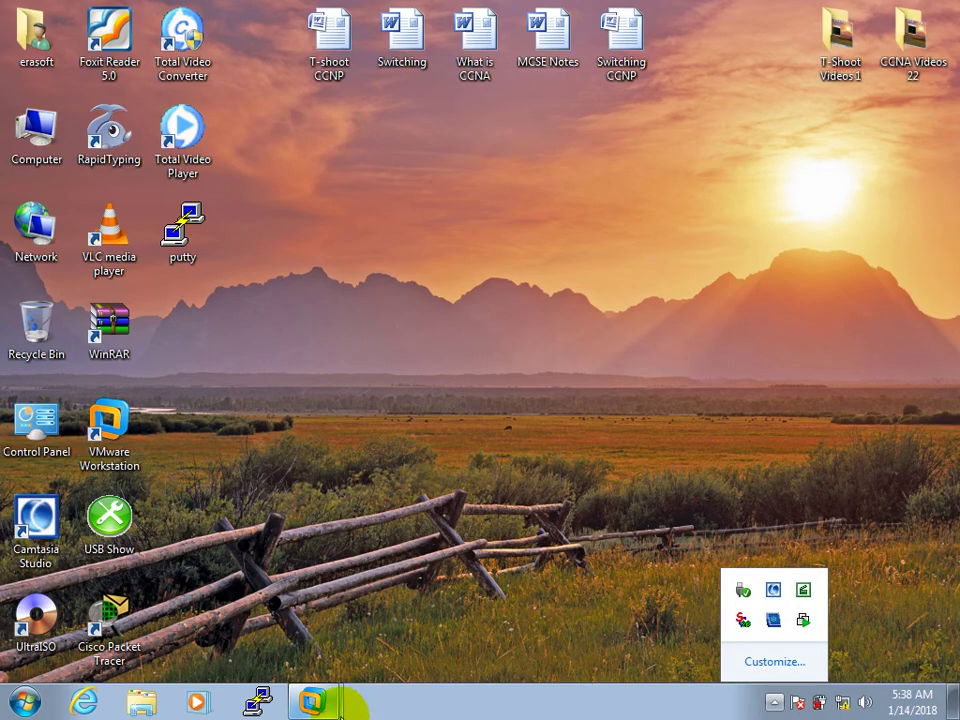
left_click(343, 698)
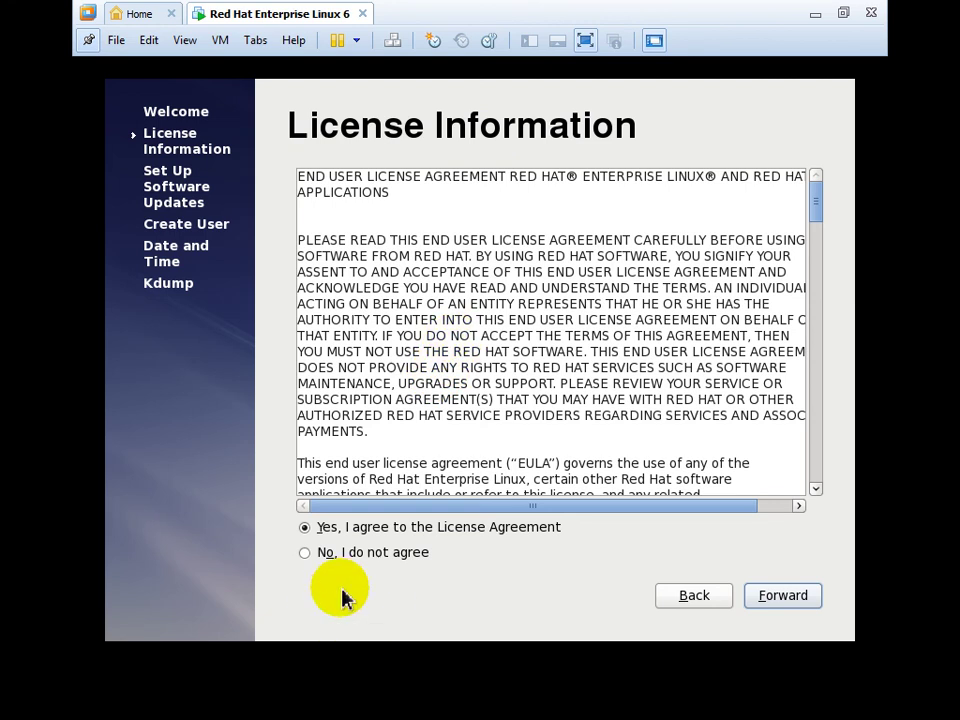
left_click(372, 562)
Proceed with the licence declined, reread it twice, then choose Shut down to power off the VM.
left_click(808, 604)
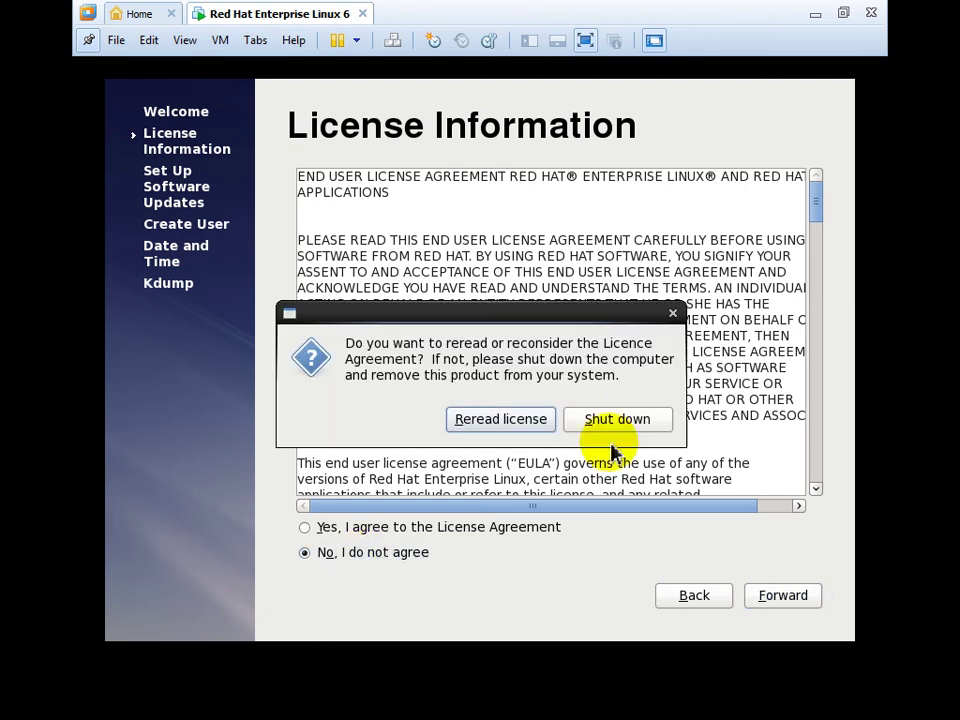
left_click(499, 428)
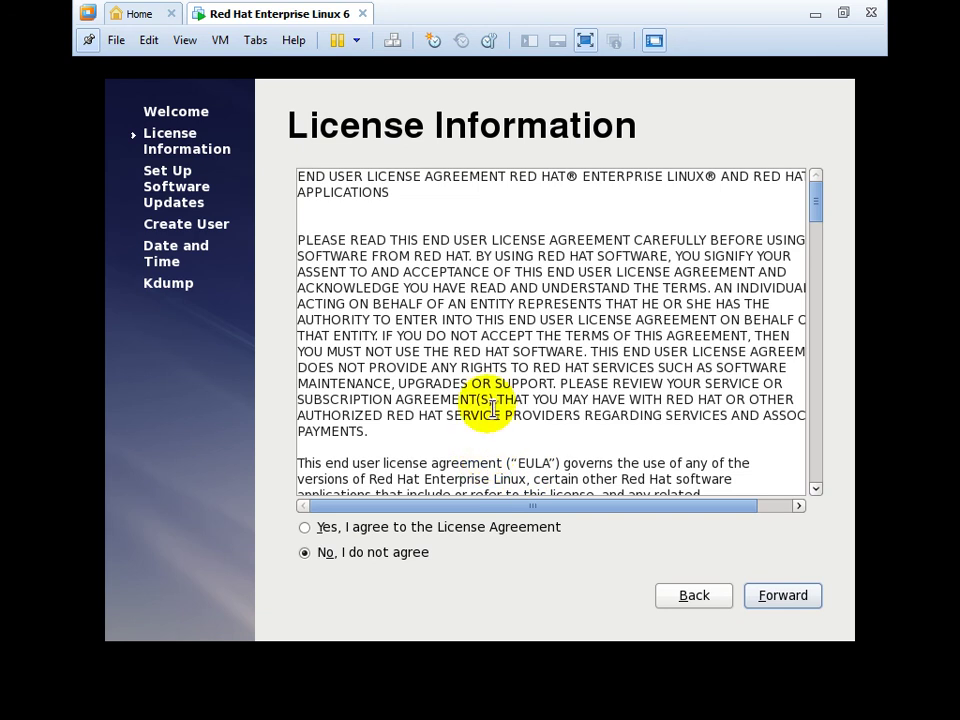
left_click(780, 596)
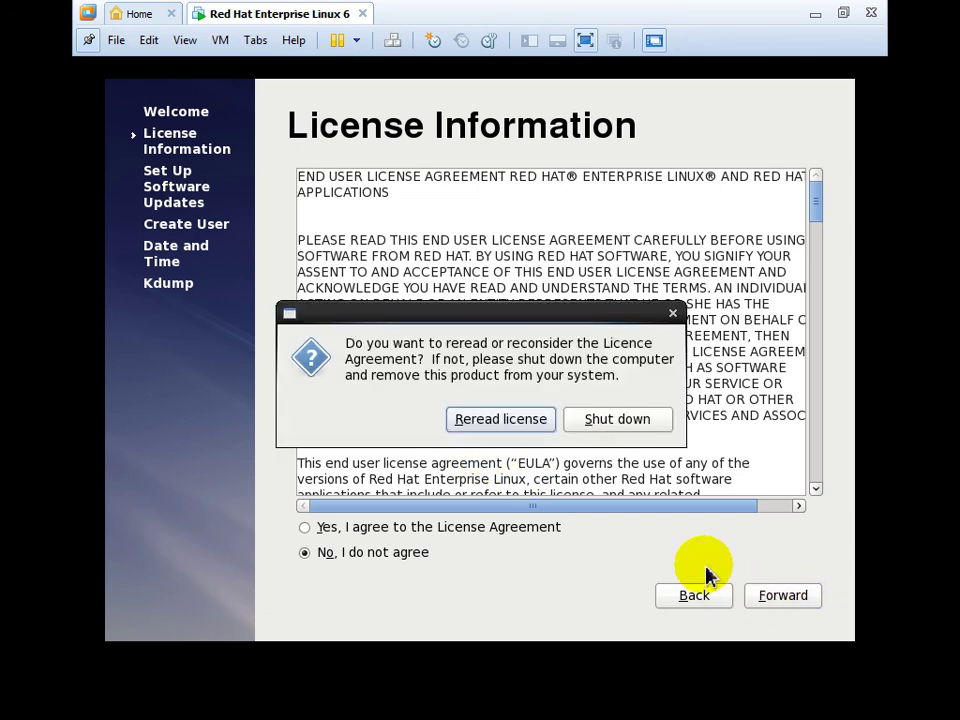
left_click(617, 418)
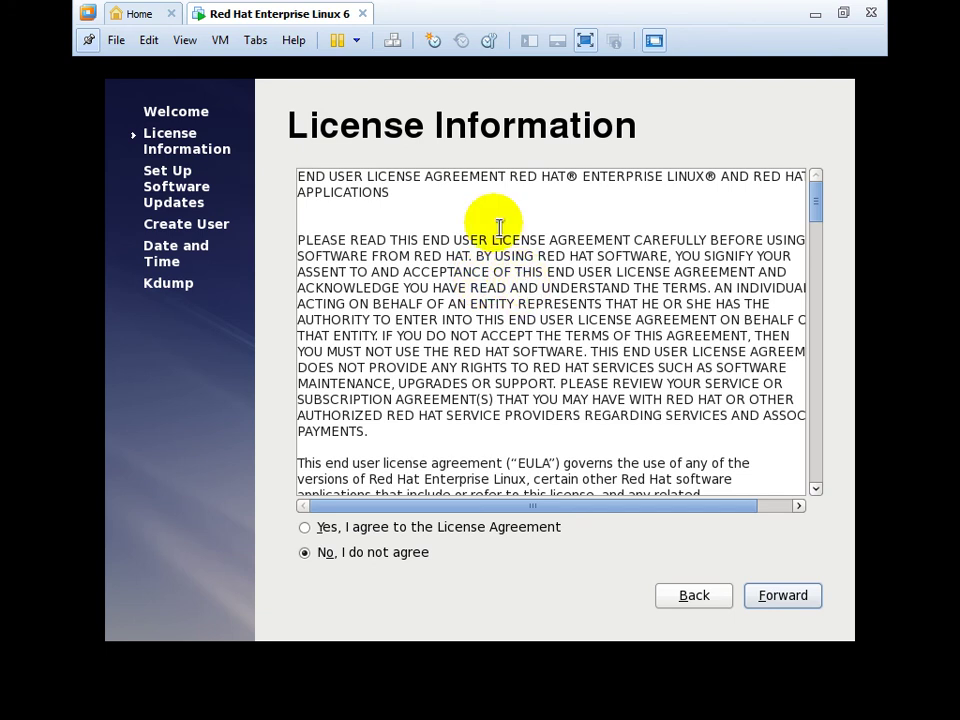
left_click(776, 598)
left_click(617, 419)
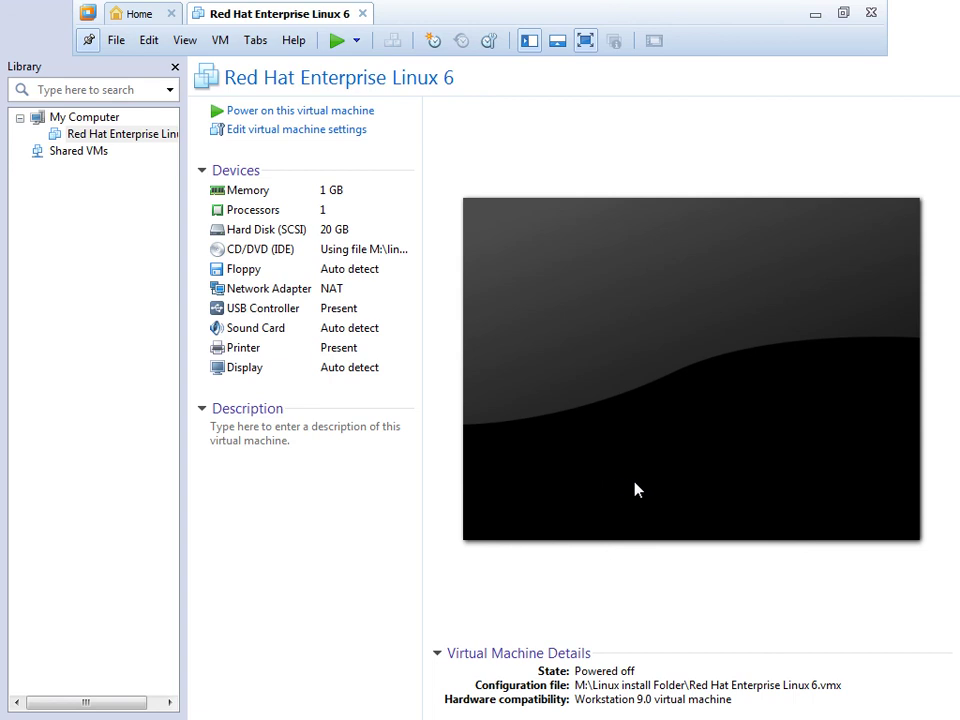
Power the RHEL 6 virtual machine back on, then minimize and restore the VMware window.
left_click(252, 113)
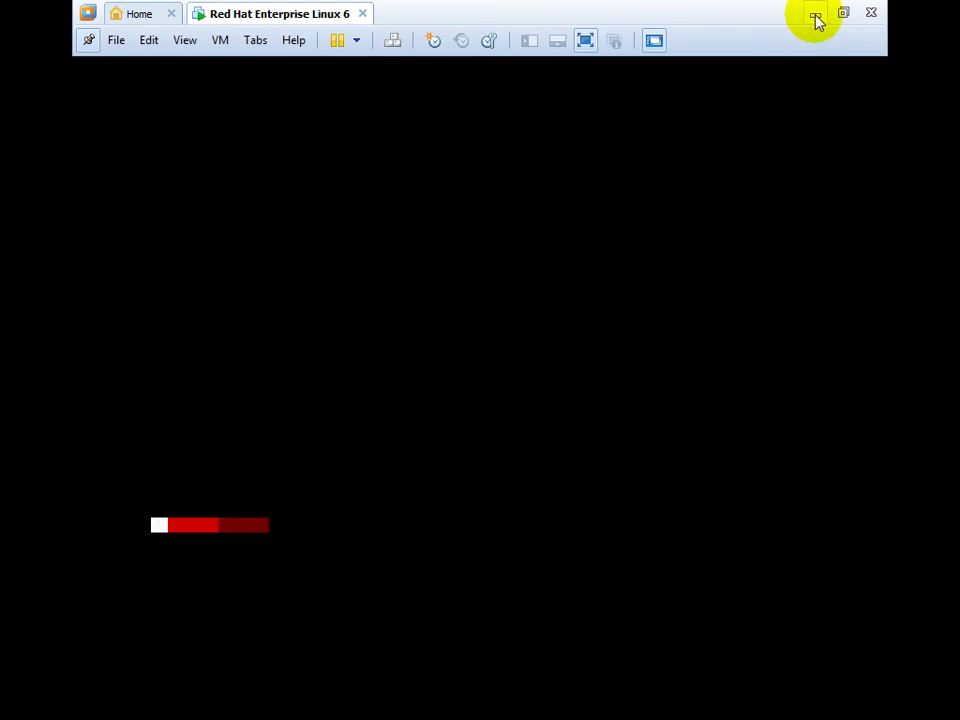
left_click(845, 13)
left_click(775, 702)
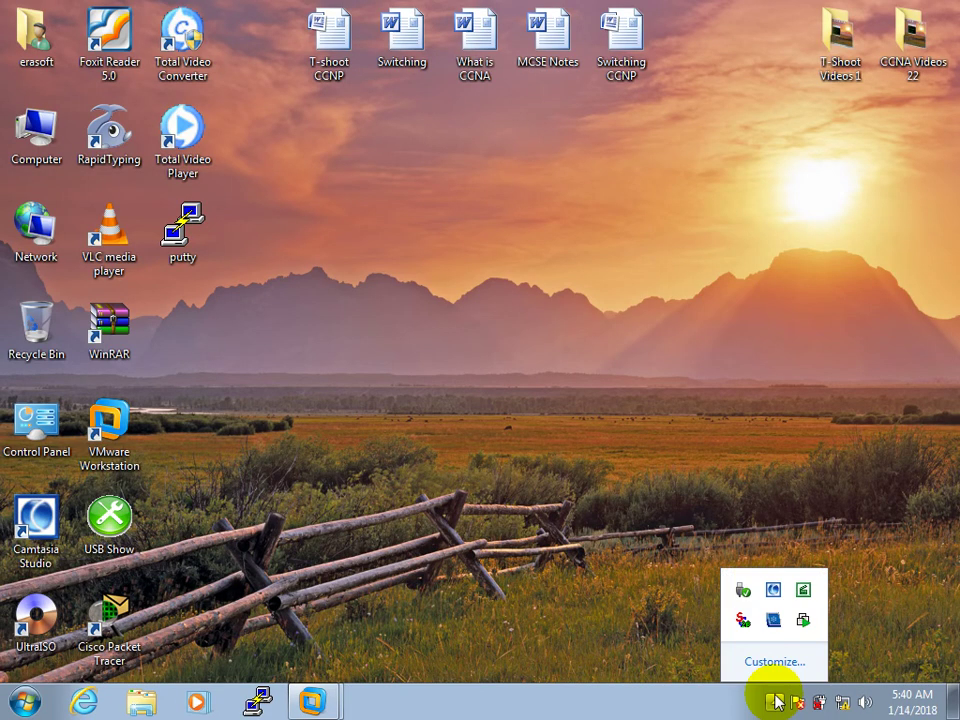
left_click(315, 700)
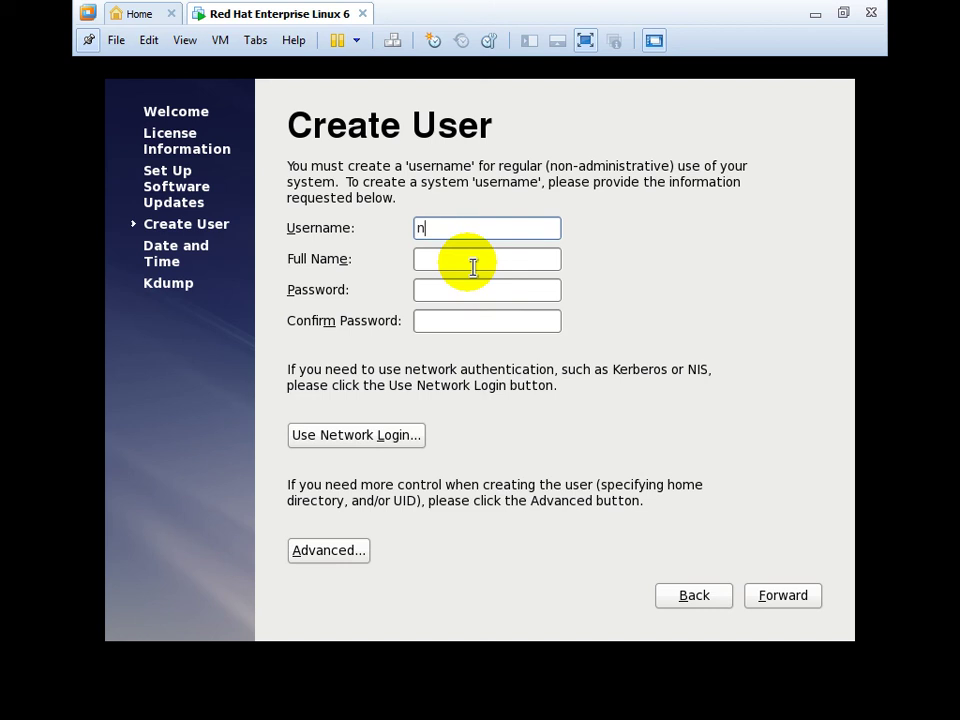
Create a user with username, full name and a short password, accepting the weak-password warning.
left_click(473, 267)
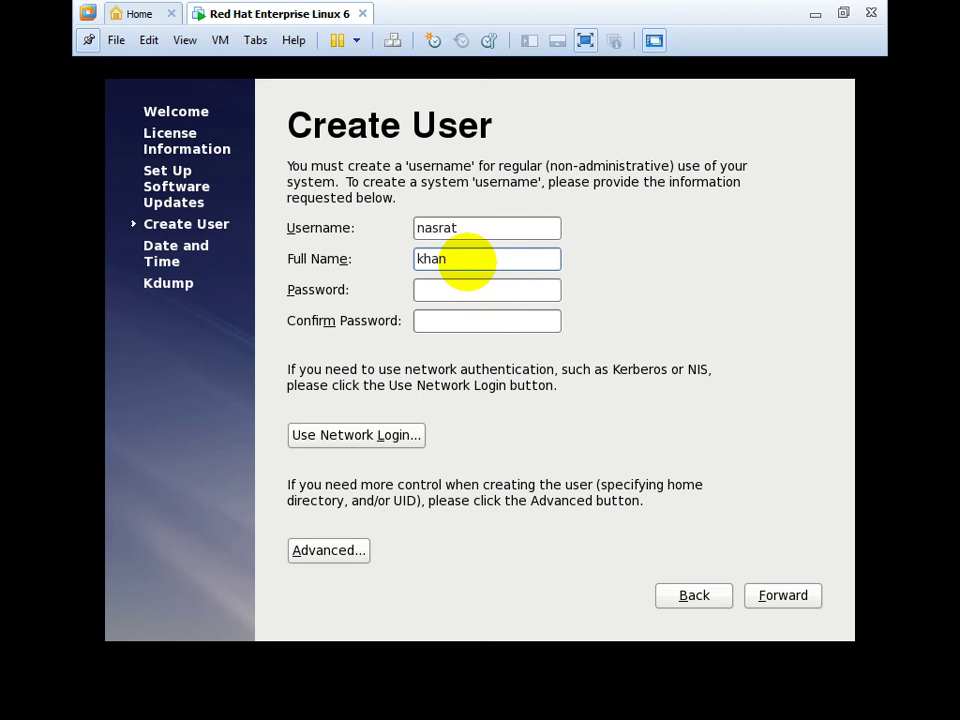
key("Tab")
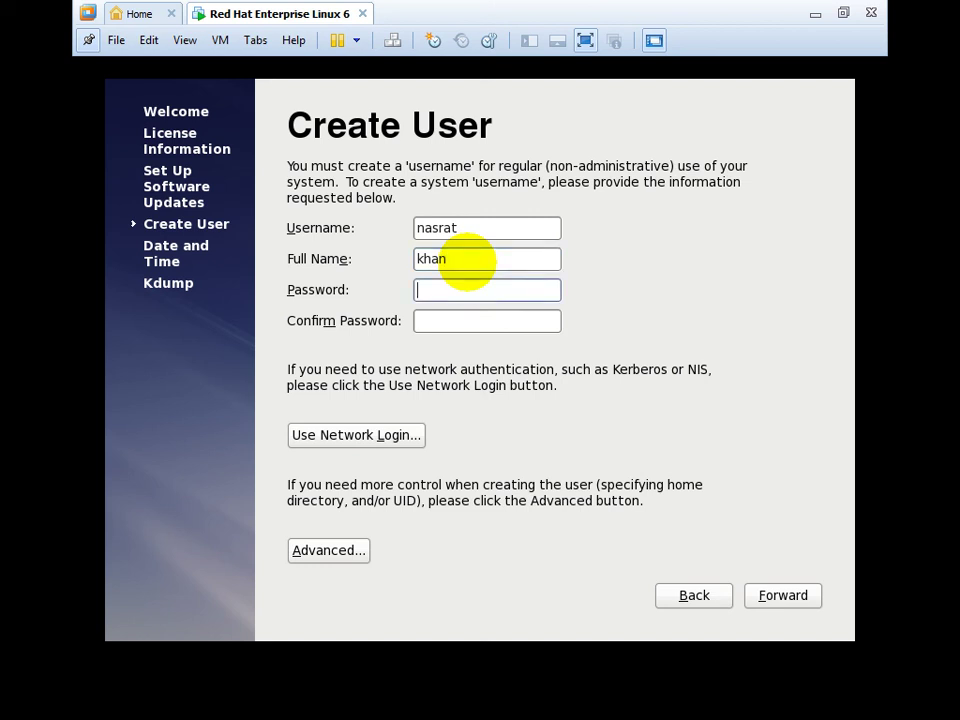
key("Tab")
type("1")
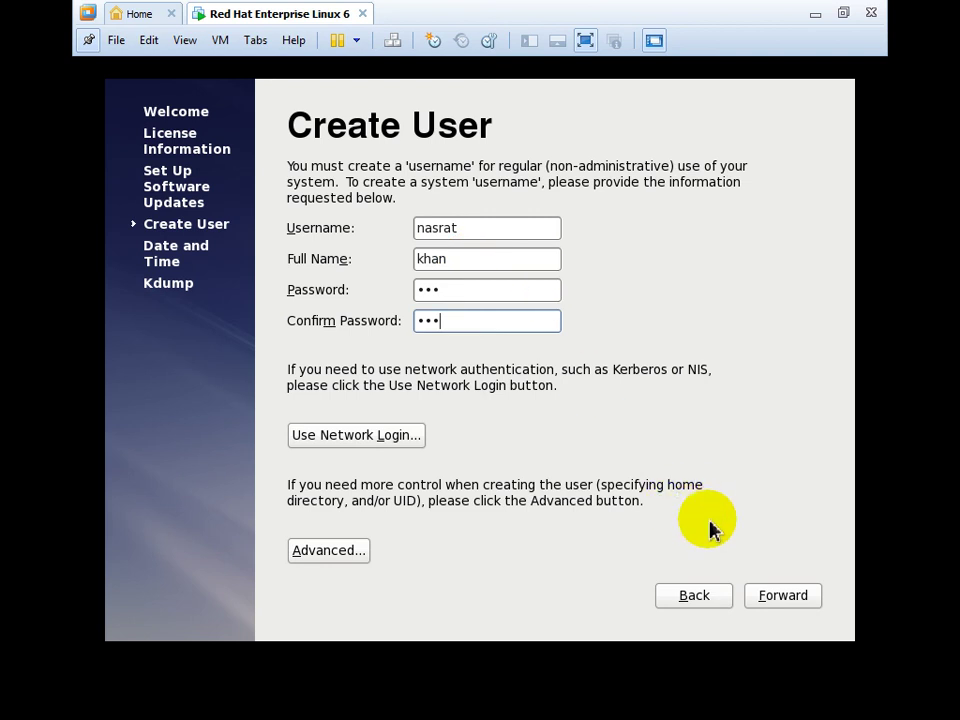
left_click(770, 600)
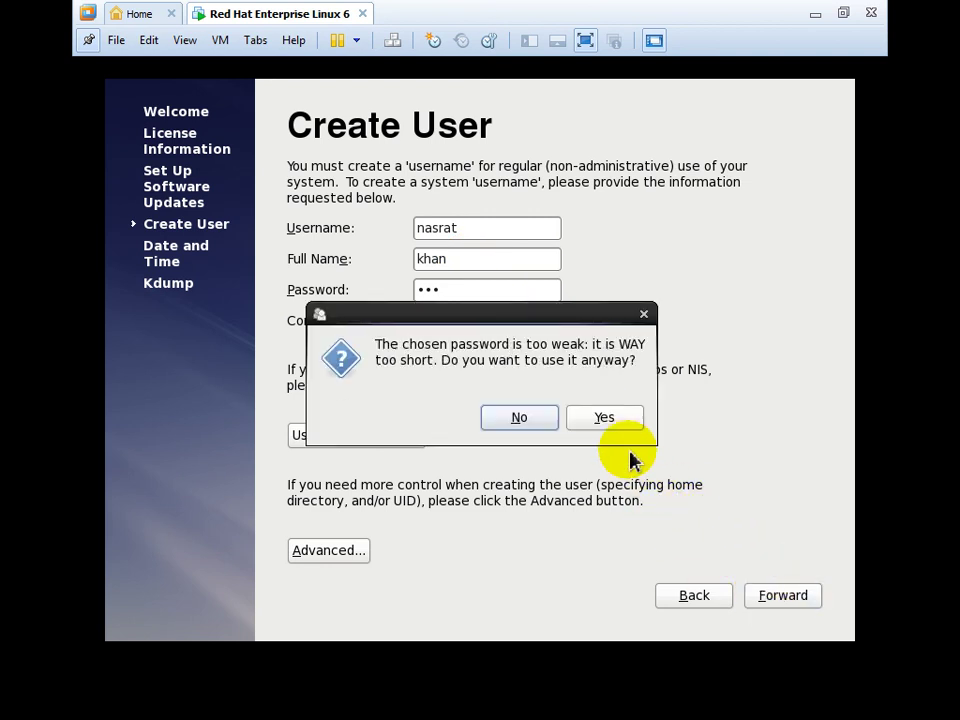
left_click(618, 424)
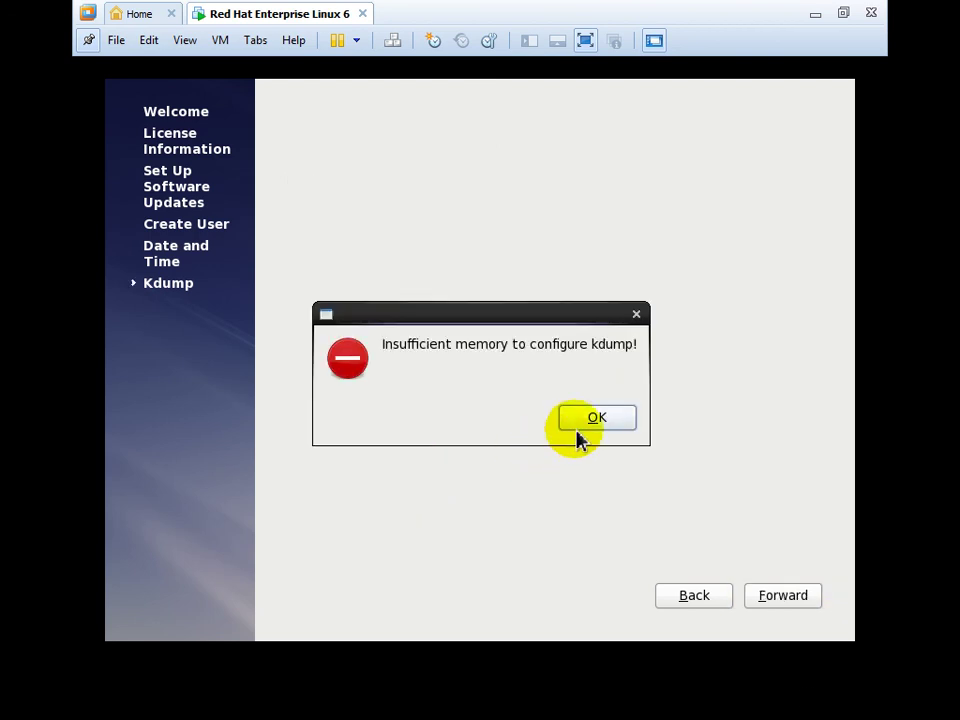
Dismiss the kdump insufficient-memory error and finish firstboot.
left_click(585, 426)
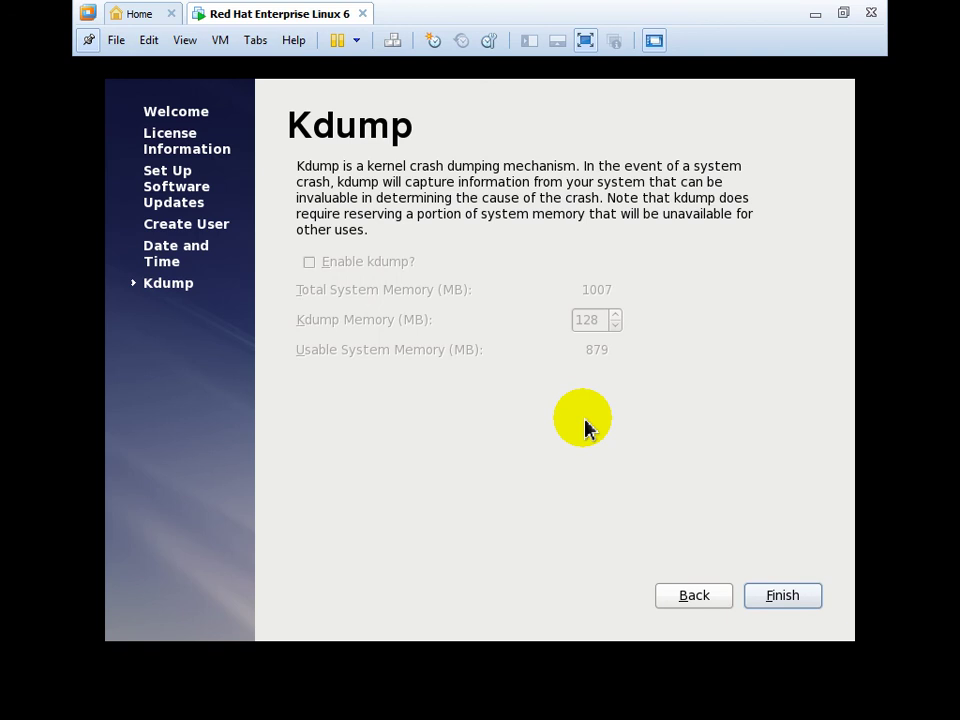
left_click(780, 596)
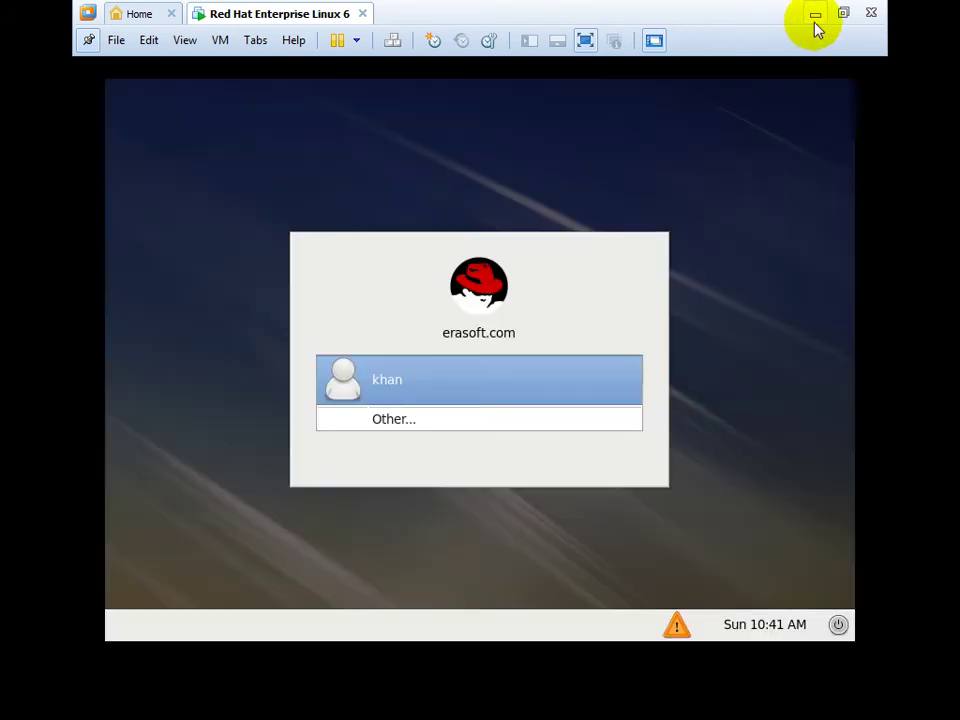
Restore the VMware window and log in as root via Other..., entering the root password.
left_click(815, 20)
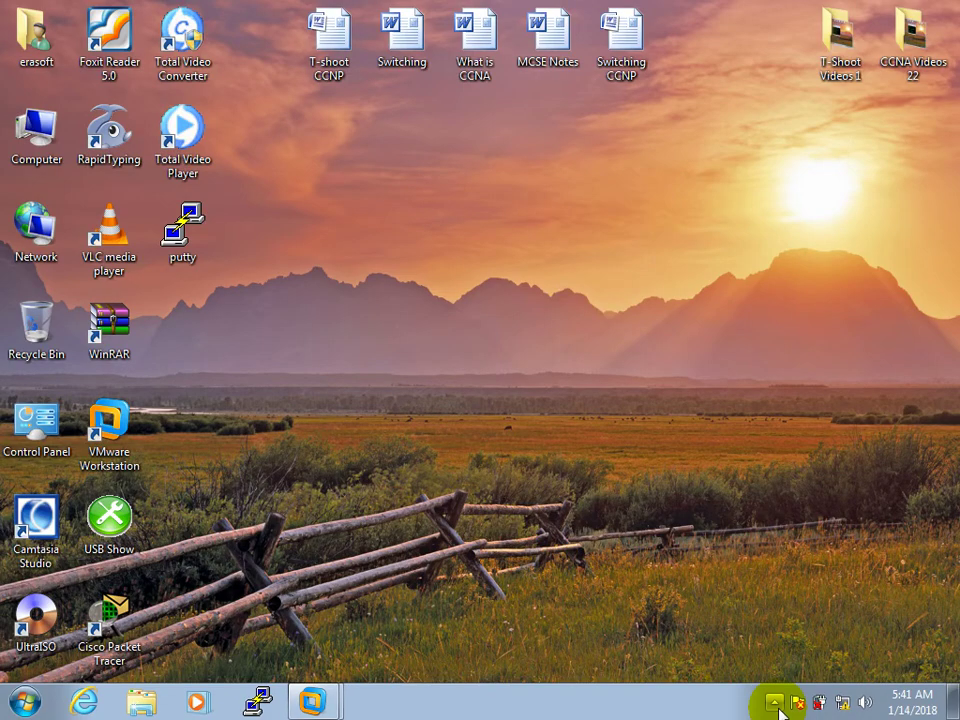
left_click(776, 703)
left_click(312, 703)
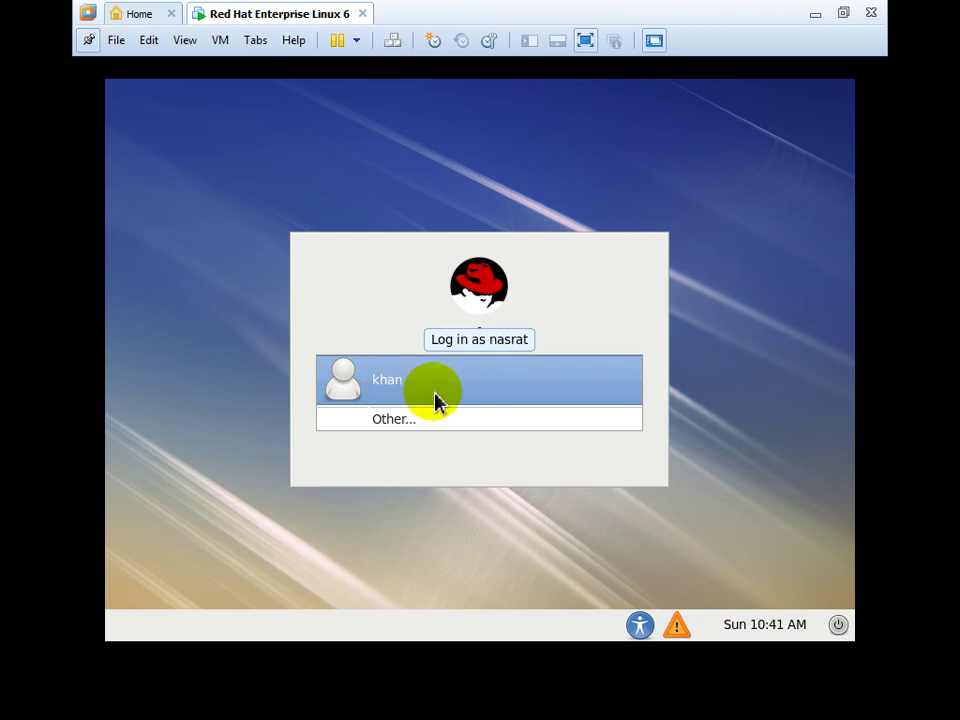
left_click(414, 427)
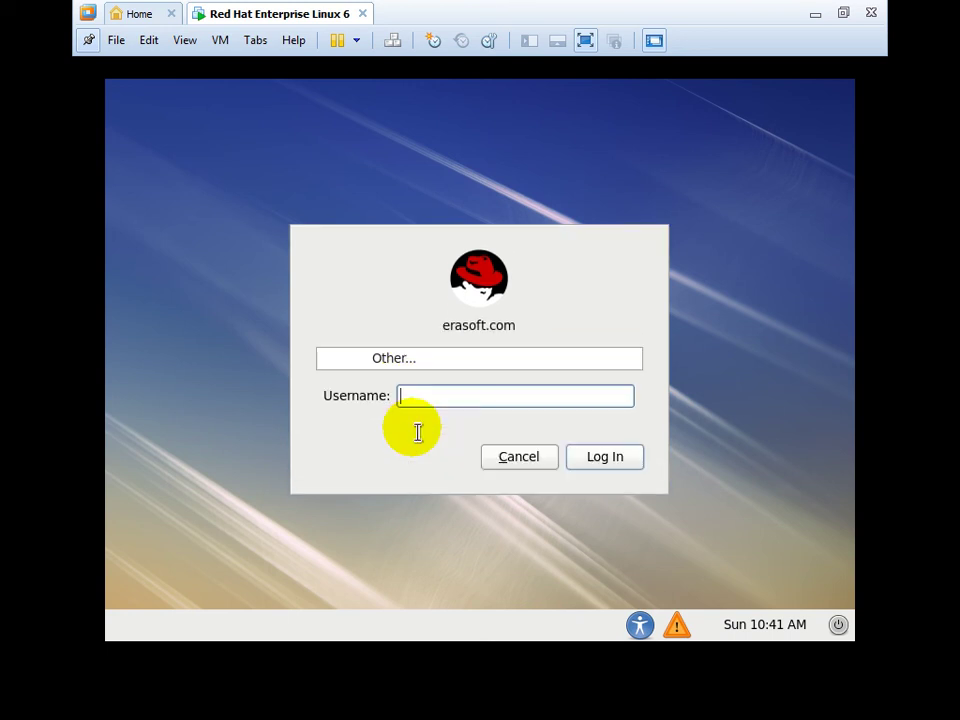
type("root")
key("Return")
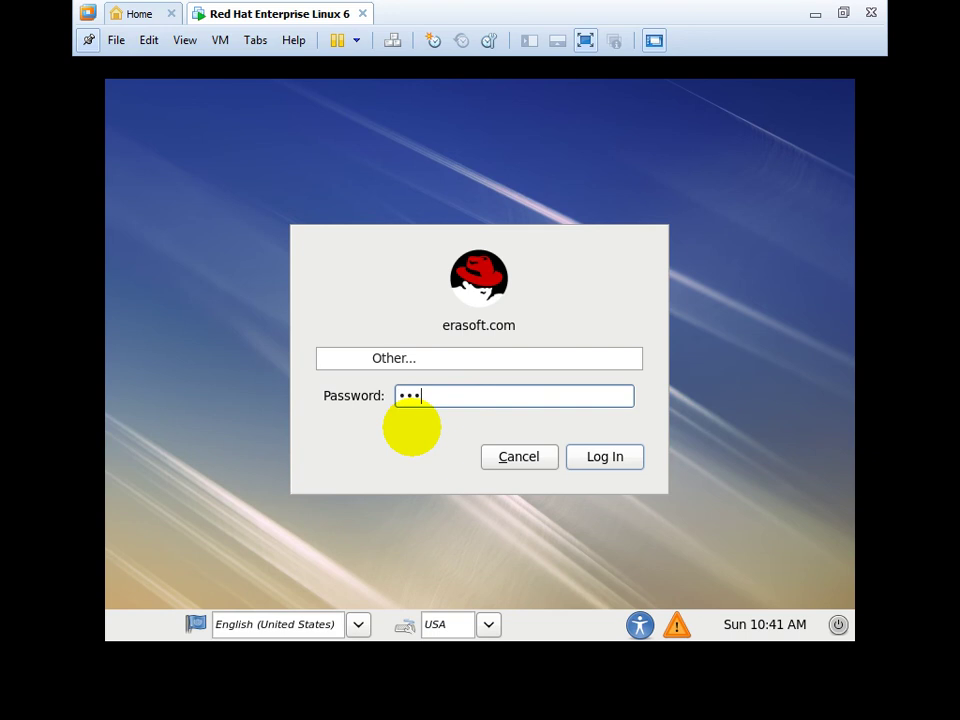
key("Return")
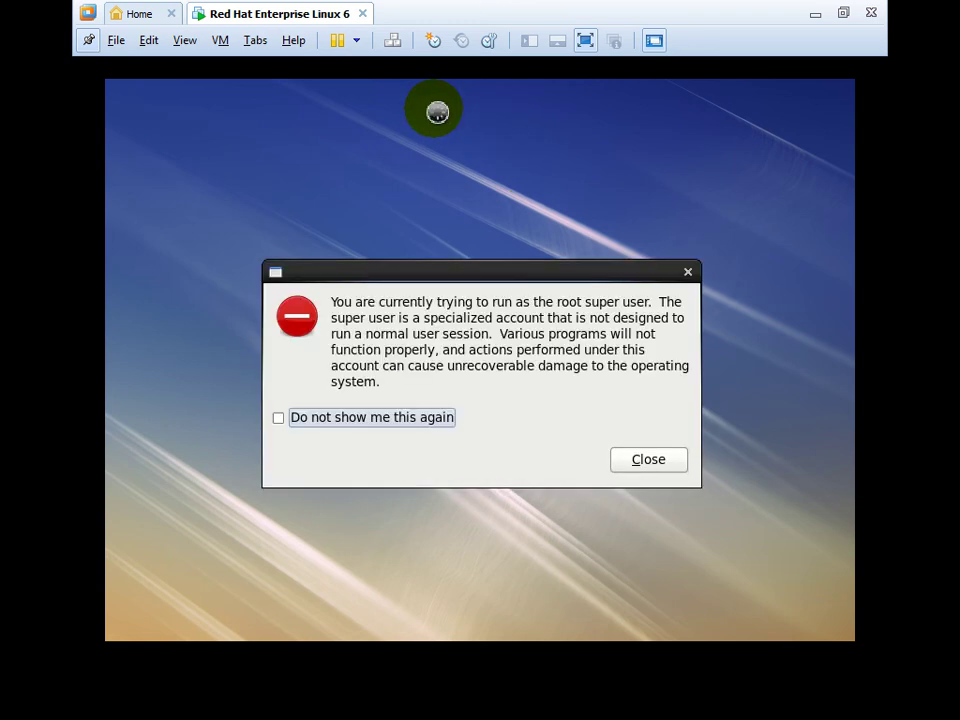
Set the root super-user warning to not show again and close it.
left_click(403, 416)
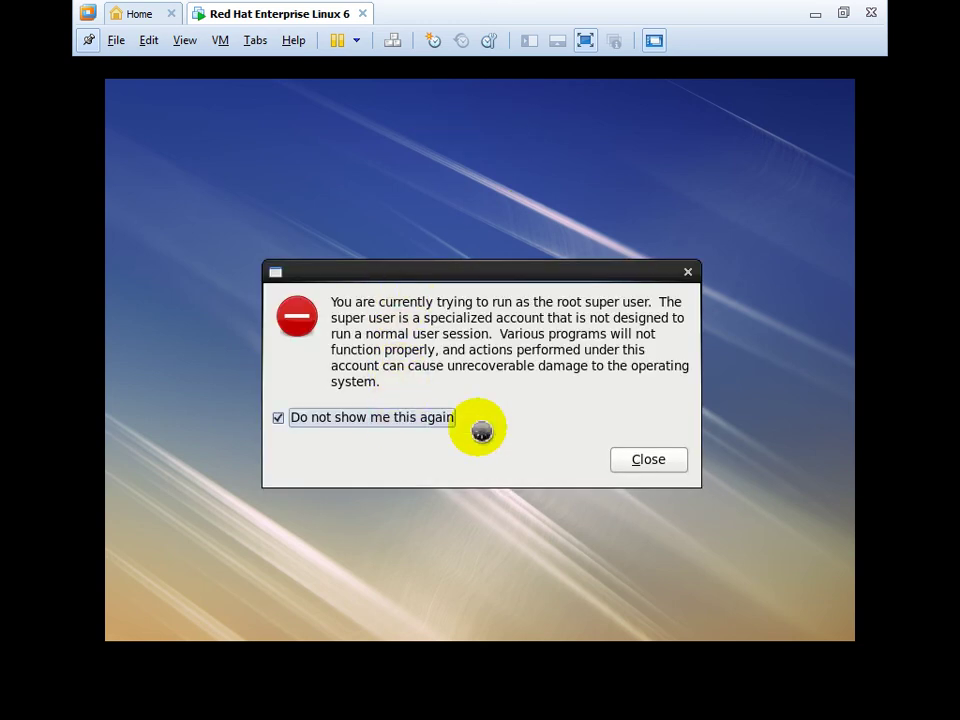
left_click(650, 470)
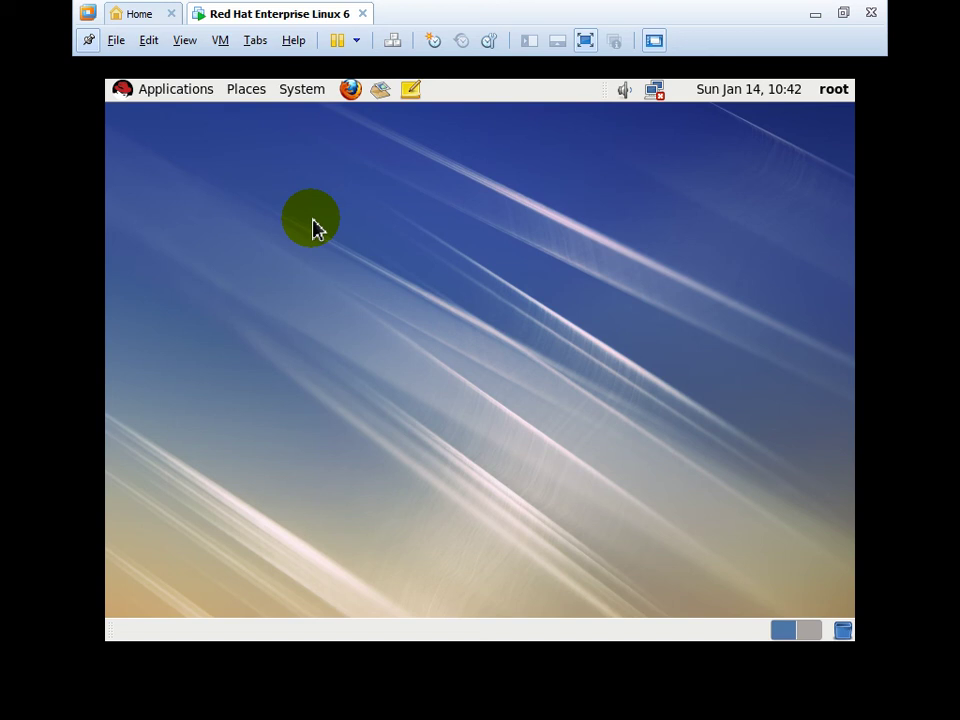
right_click(313, 227)
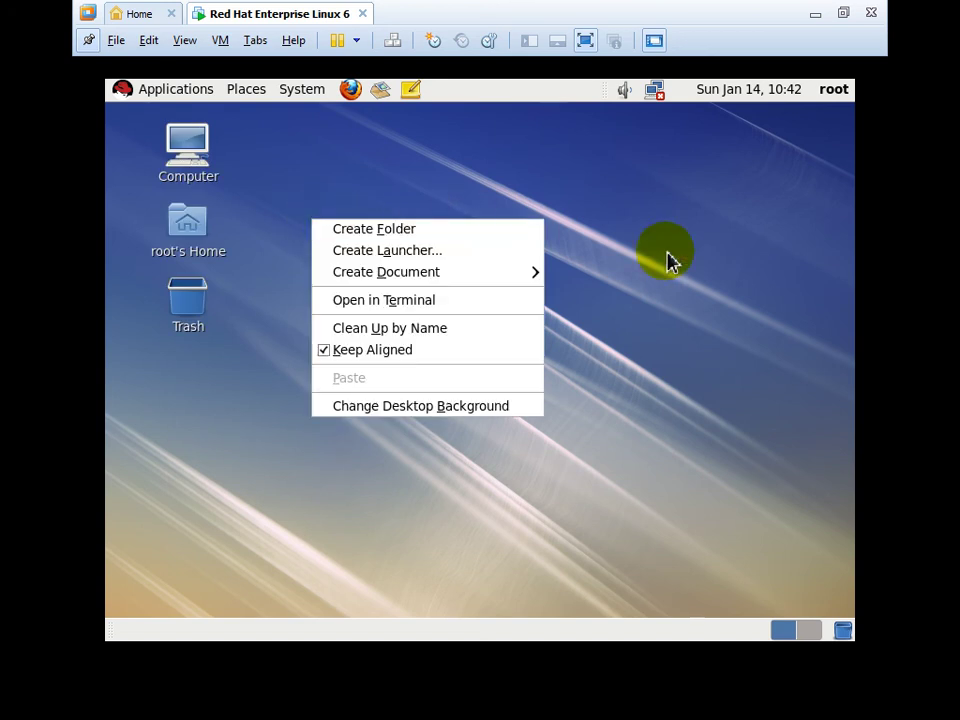
left_click(697, 347)
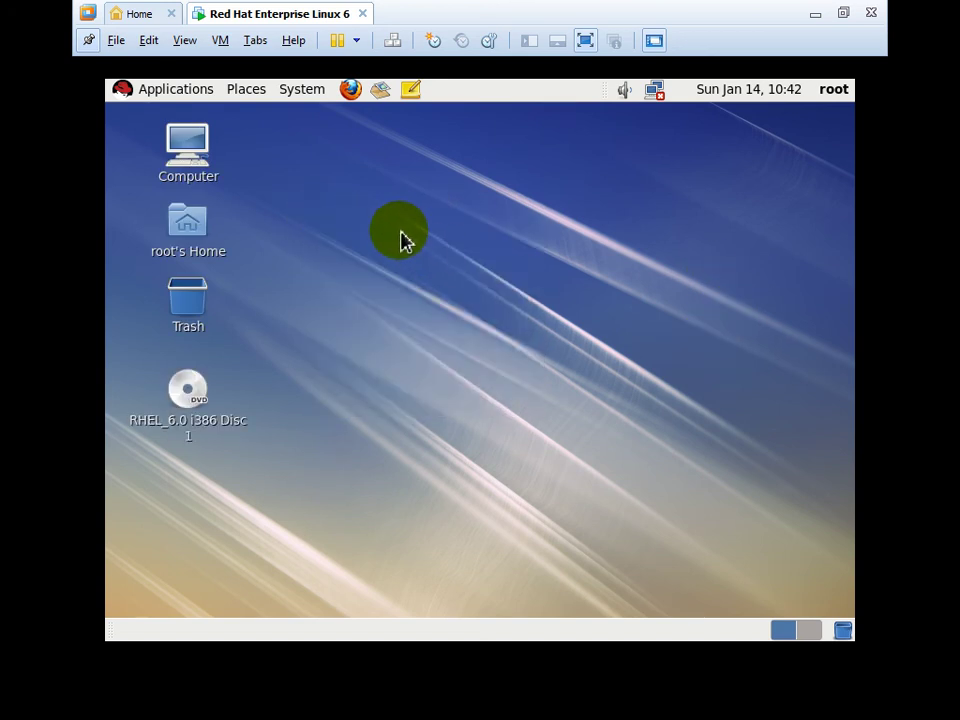
right_click(401, 232)
left_click(658, 273)
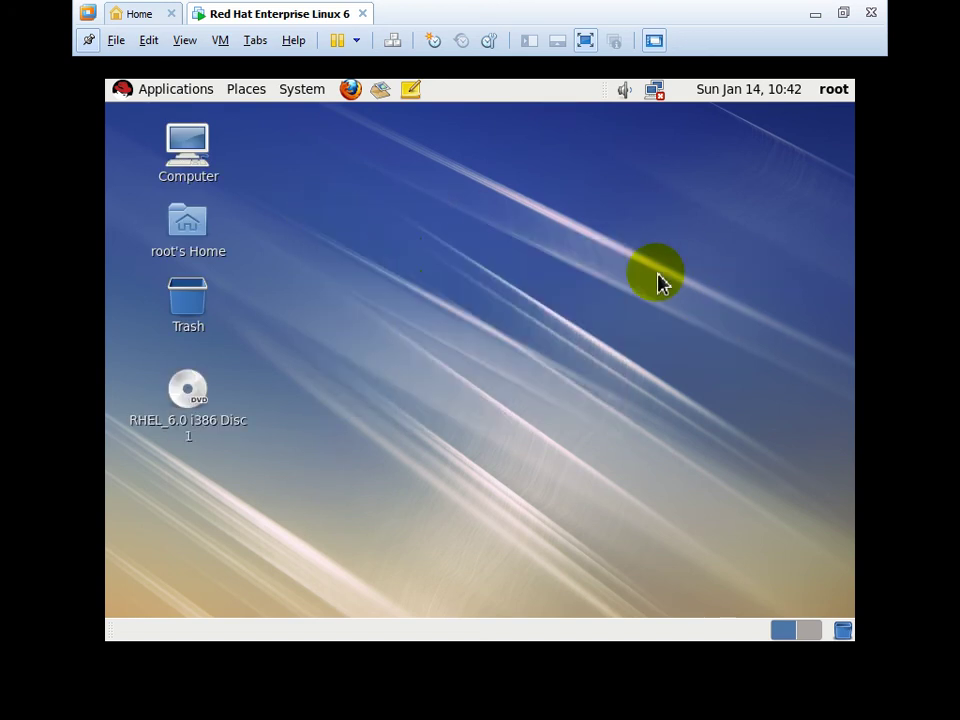
double_click(200, 167)
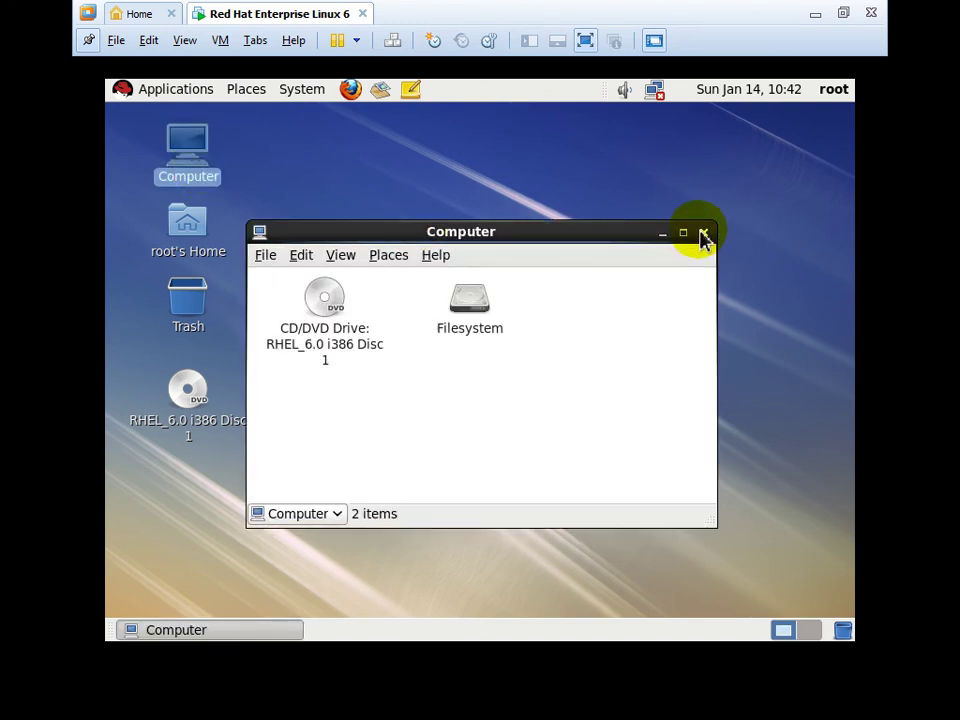
left_click(683, 232)
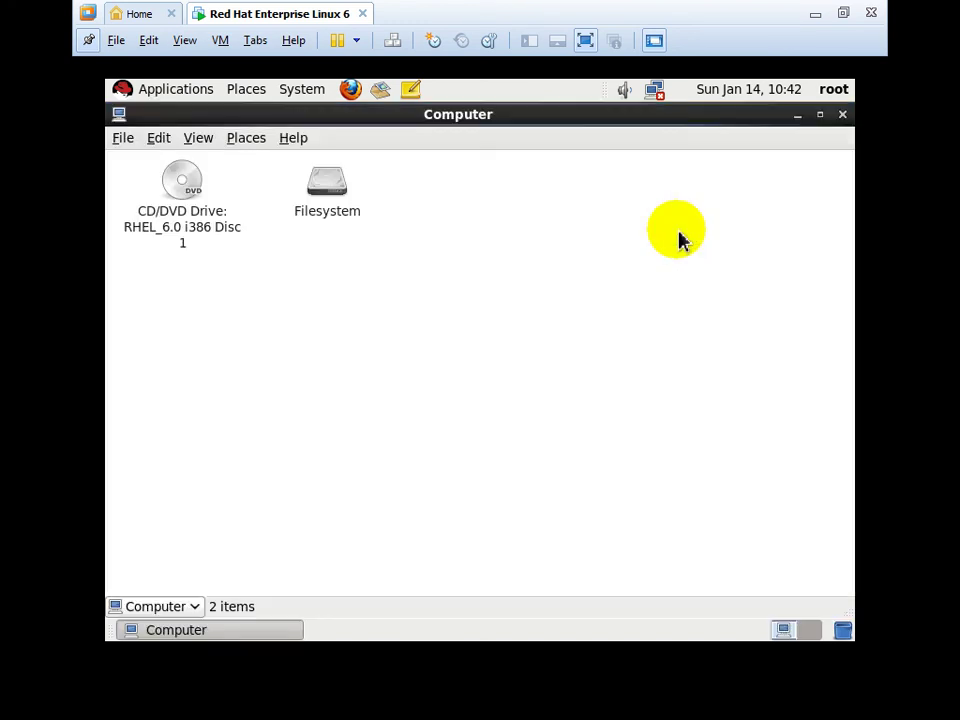
left_click(843, 116)
left_click(176, 245)
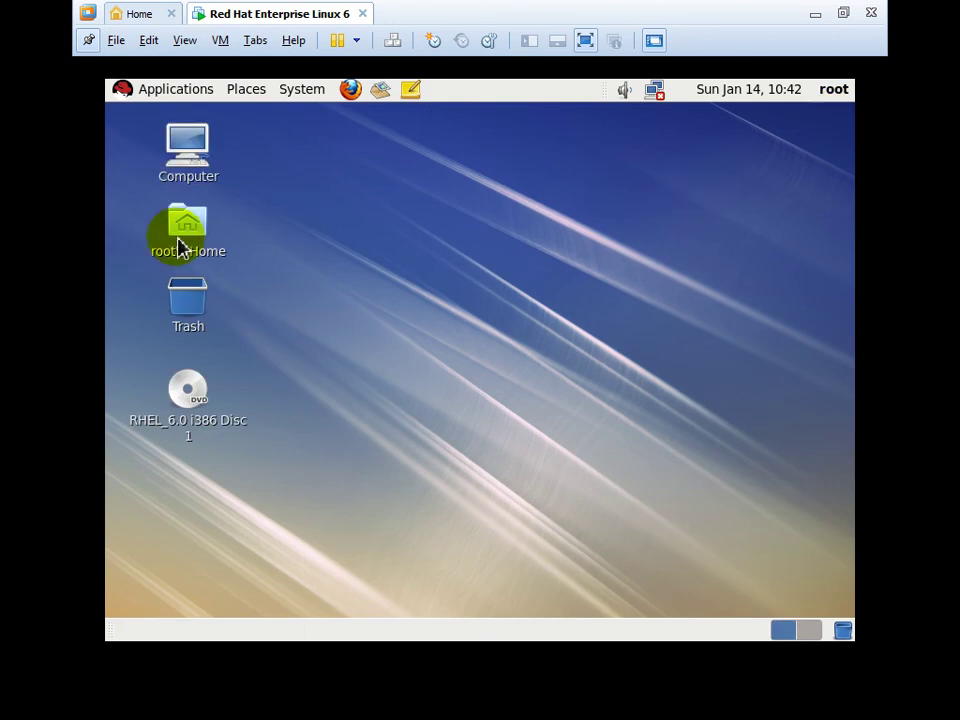
double_click(173, 245)
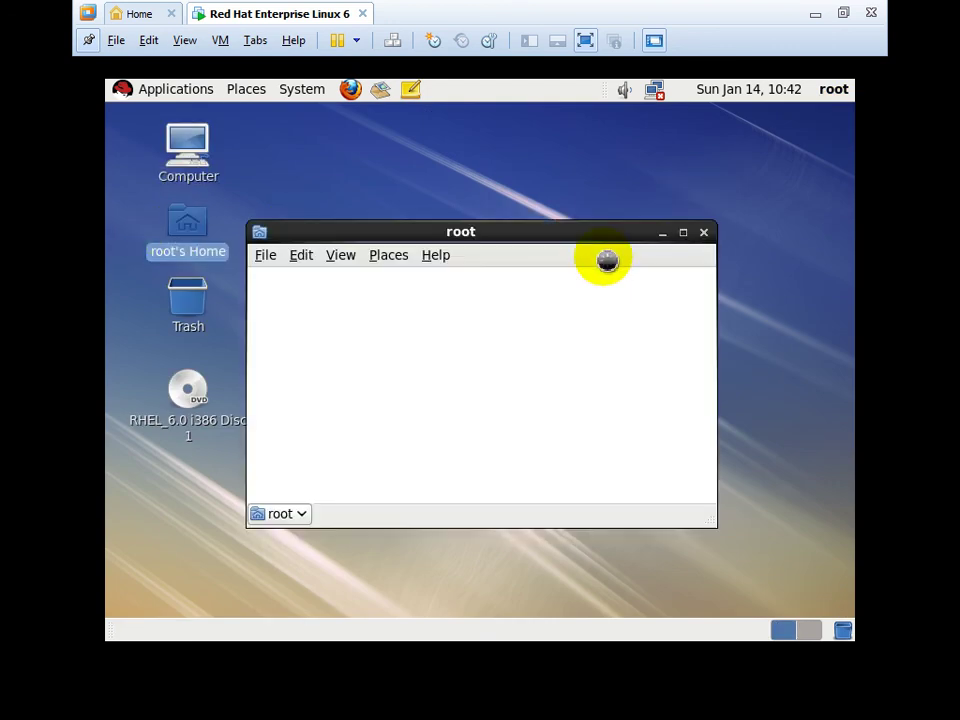
left_click(684, 233)
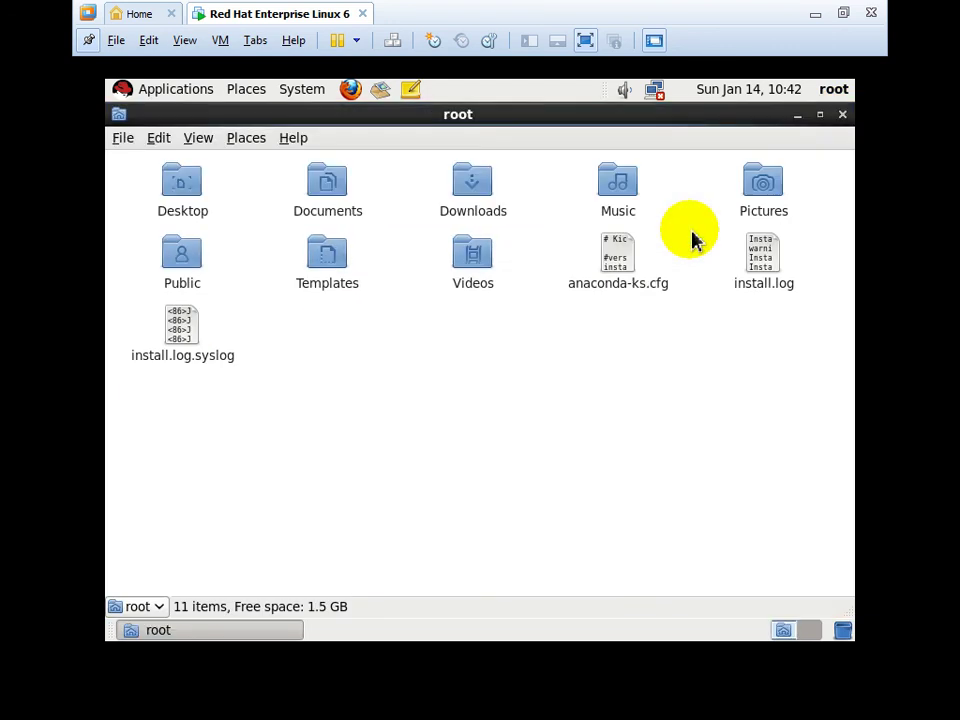
left_click(843, 116)
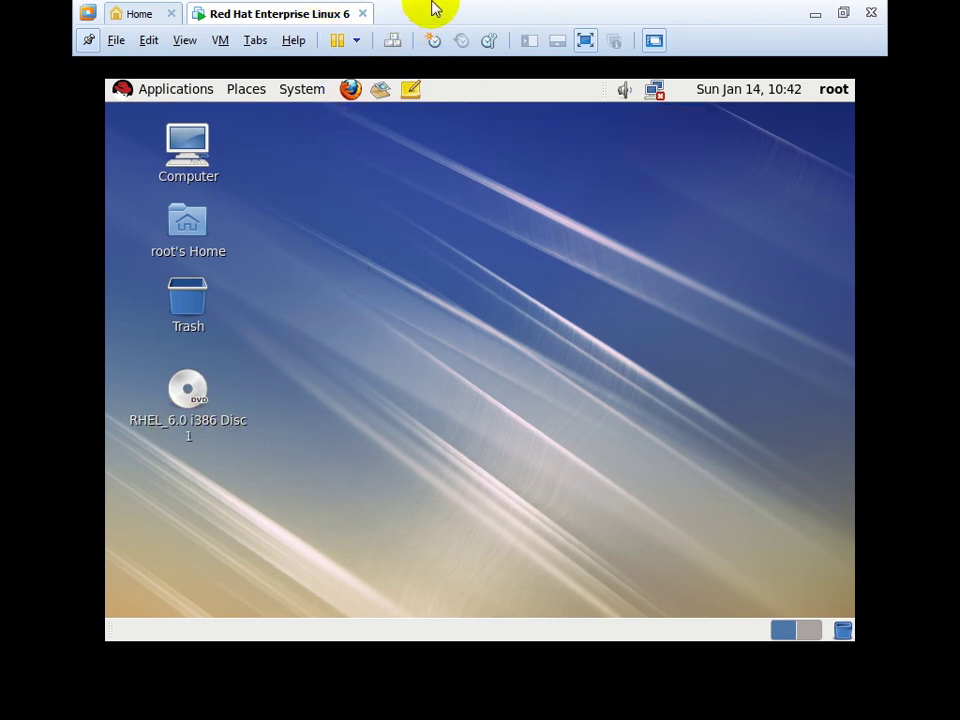
Leave full-screen mode so the VM shows in the normal Workstation window, dismissing the tab menu.
left_click(585, 40)
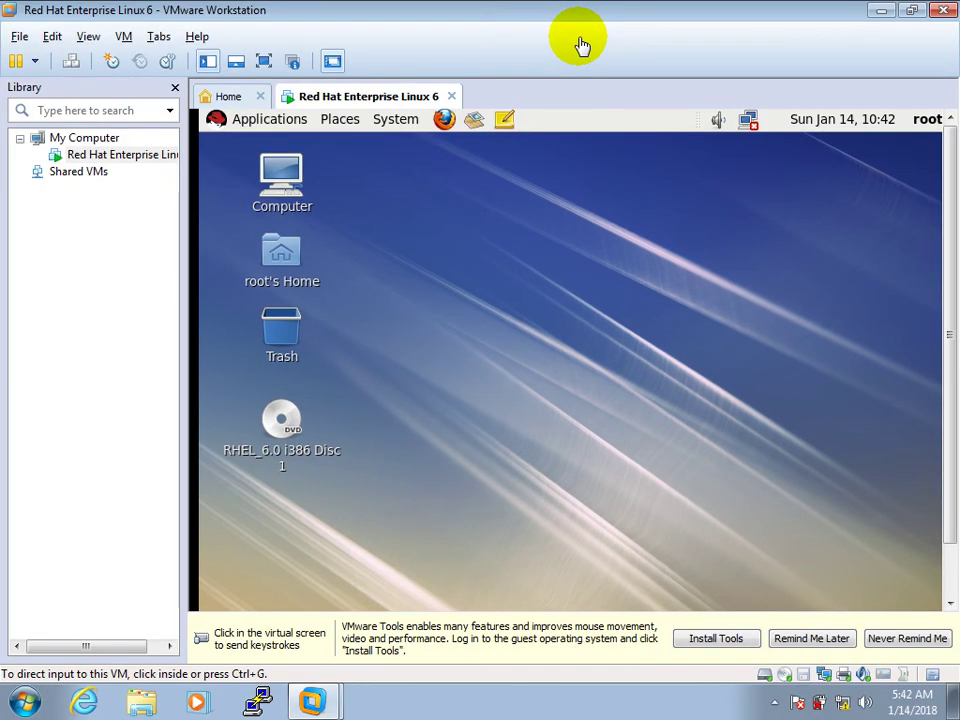
right_click(369, 92)
left_click(729, 259)
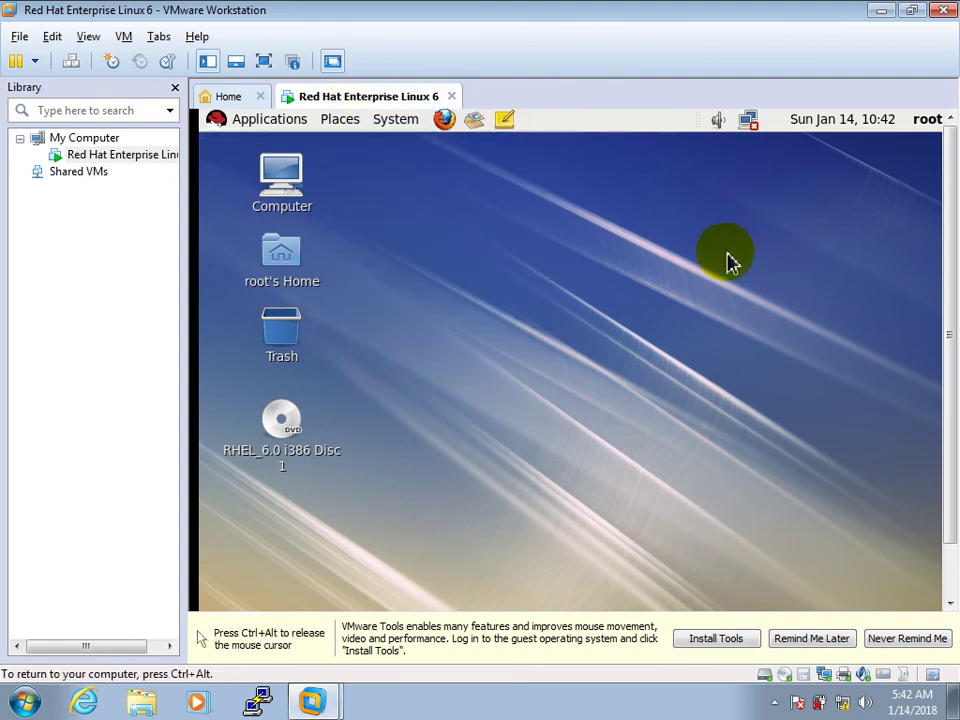
Open Change Desktop Background in the guest, then force-quit Appearance Preferences without changes.
right_click(544, 242)
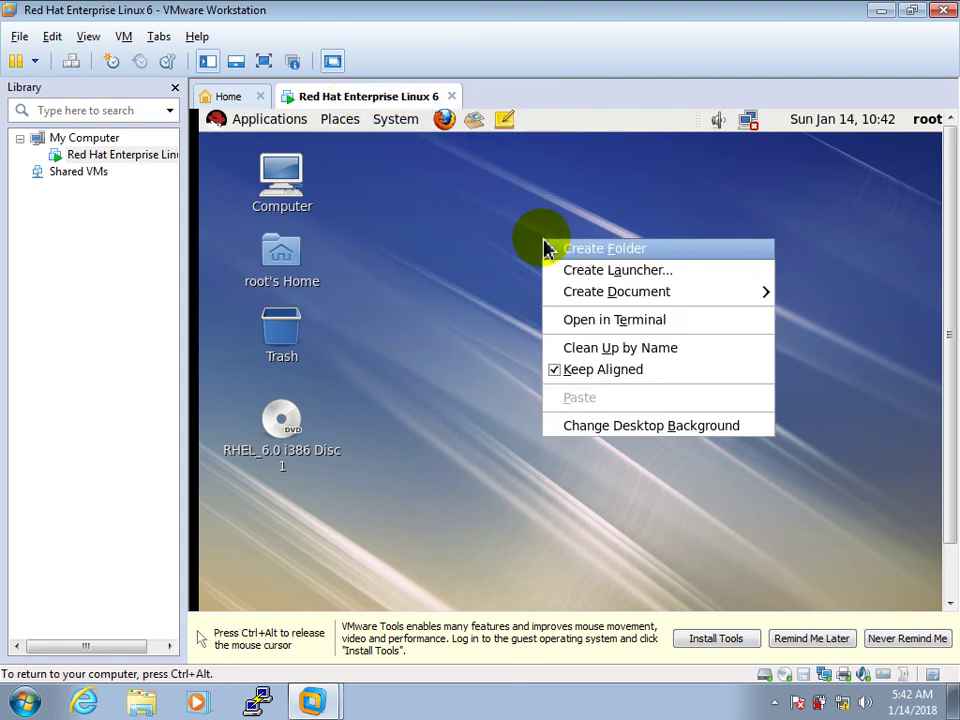
left_click(609, 435)
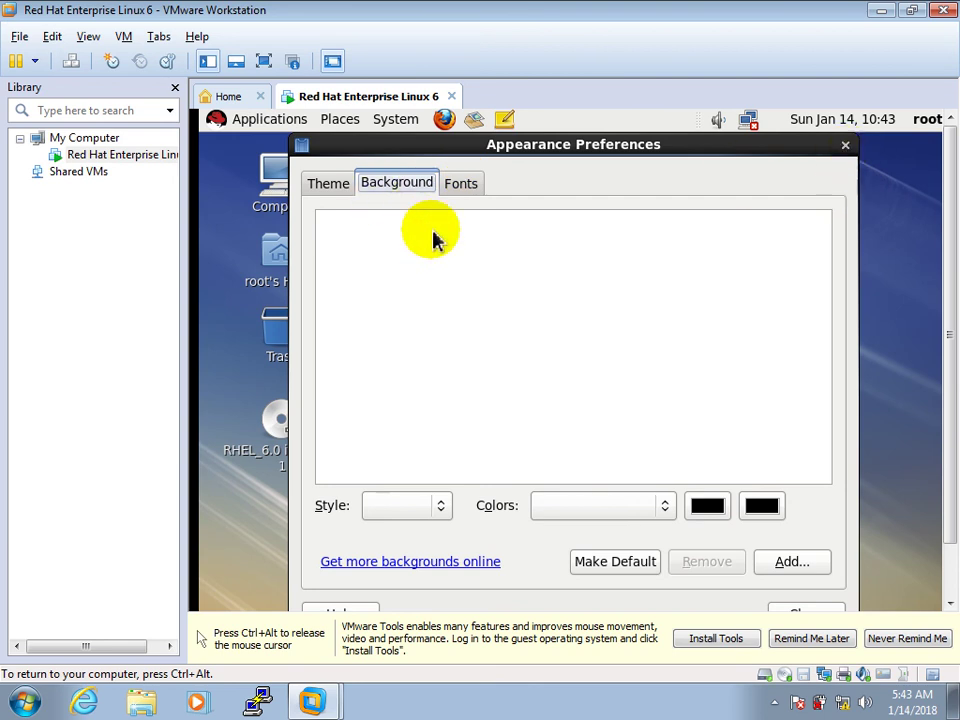
left_click(846, 150)
left_click(686, 460)
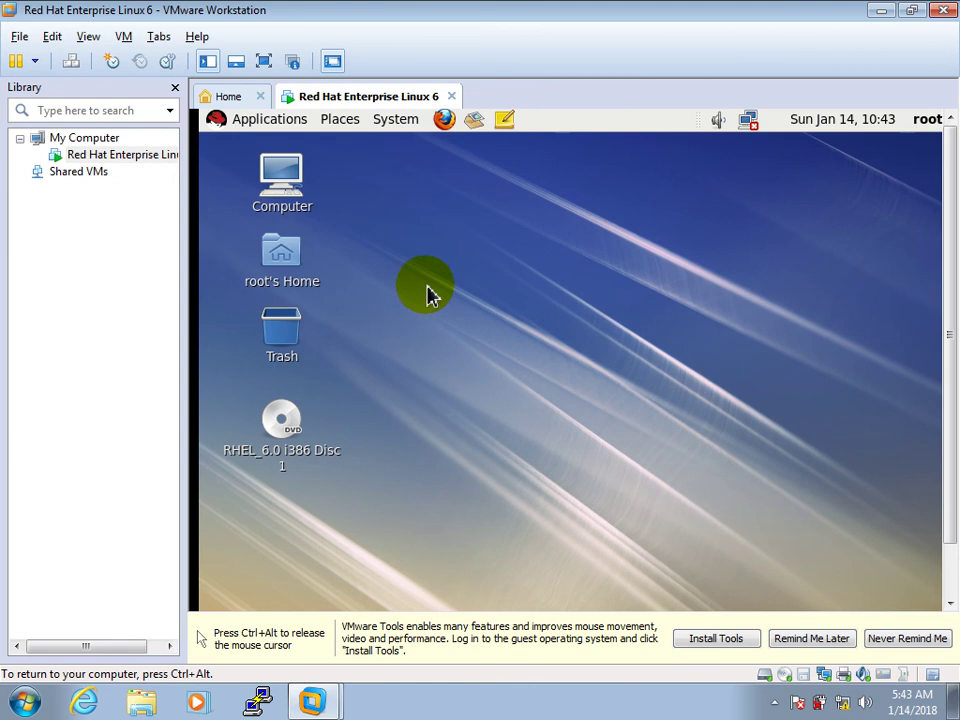
Power off the Red Hat Enterprise Linux 6 VM via its tab's Power menu, then close Workstation.
right_click(371, 95)
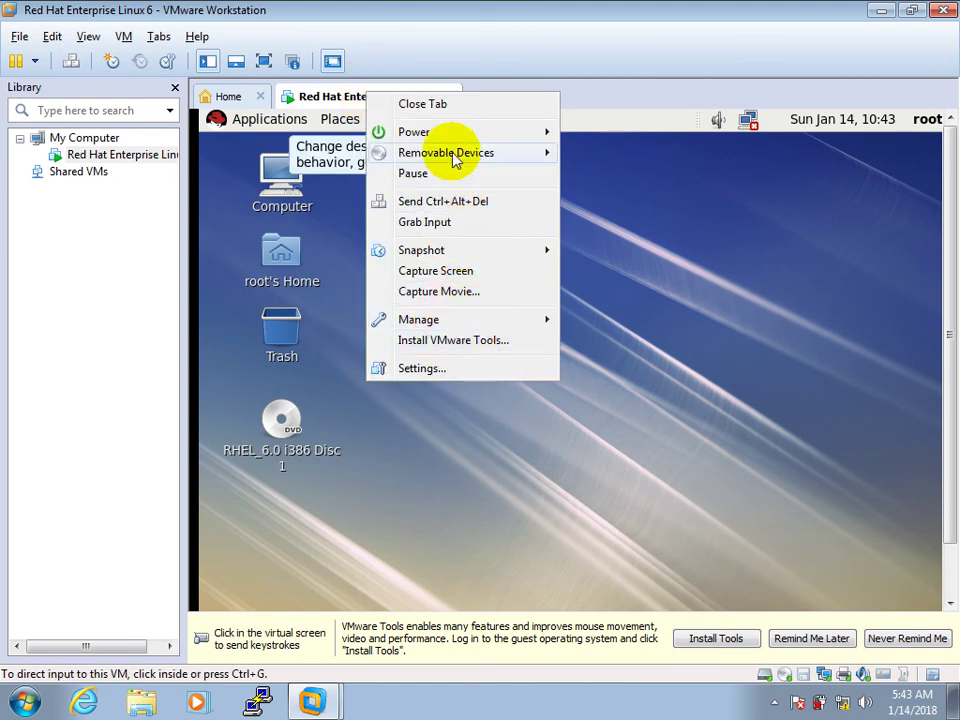
mouse_move(546, 136)
left_click(615, 154)
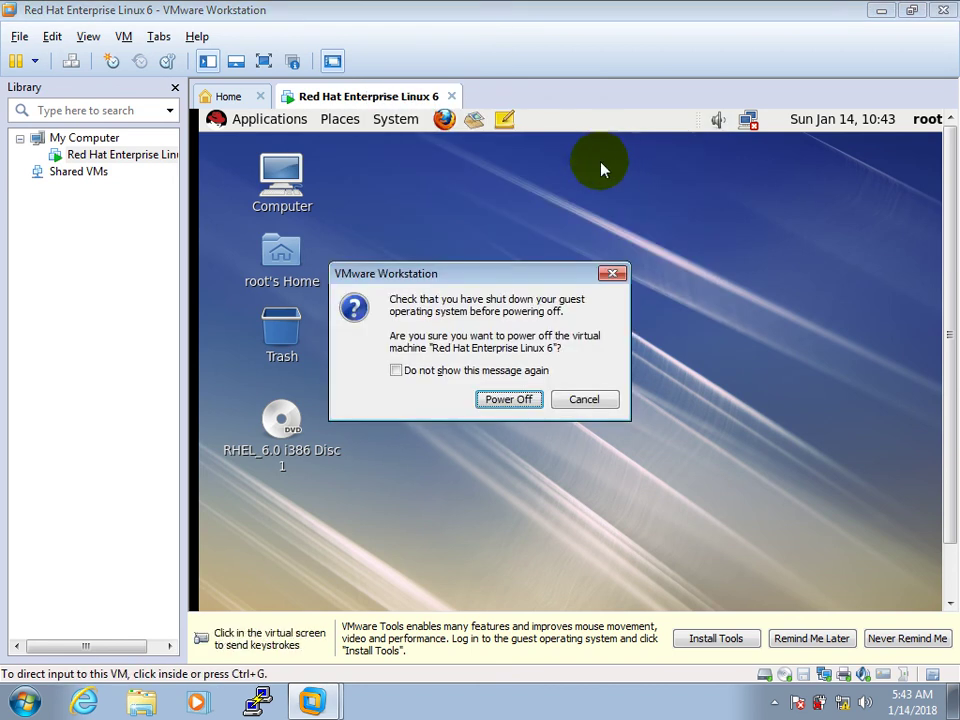
left_click(520, 398)
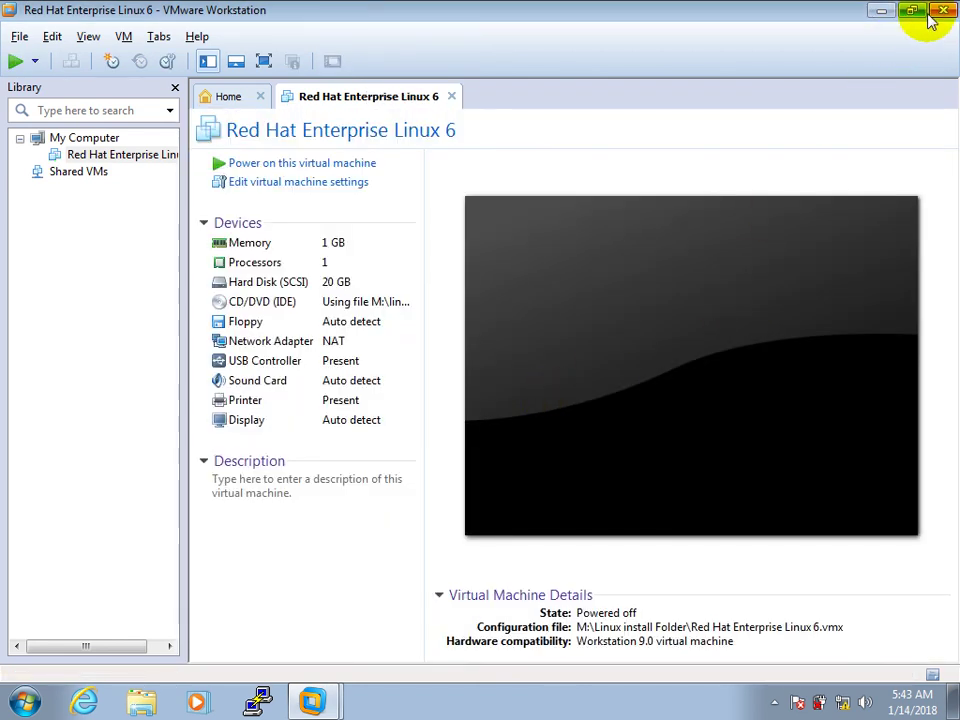
left_click(943, 10)
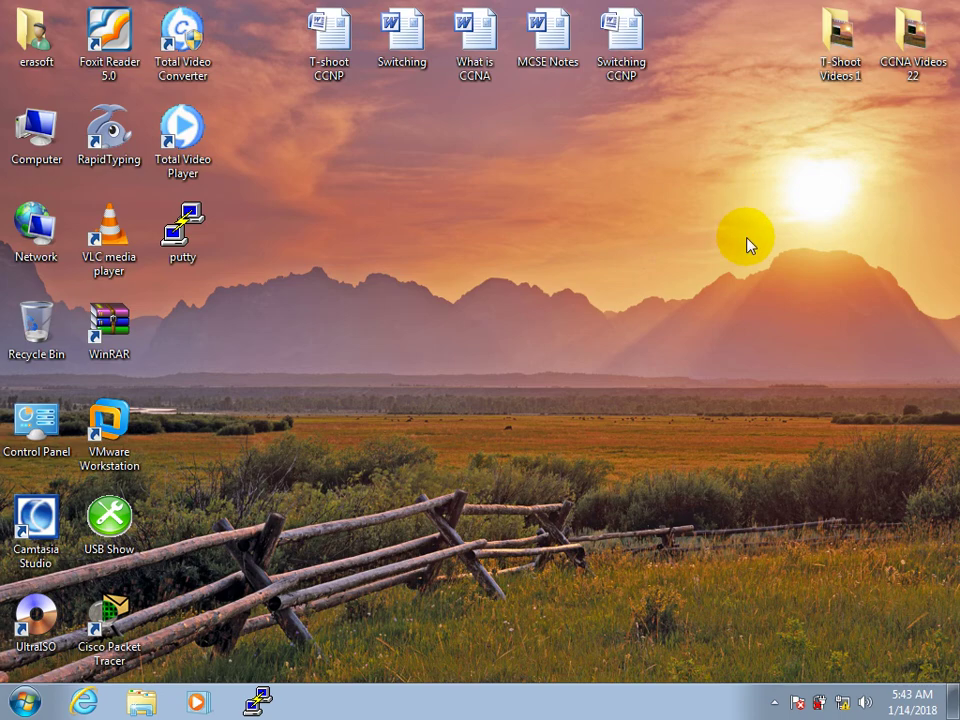